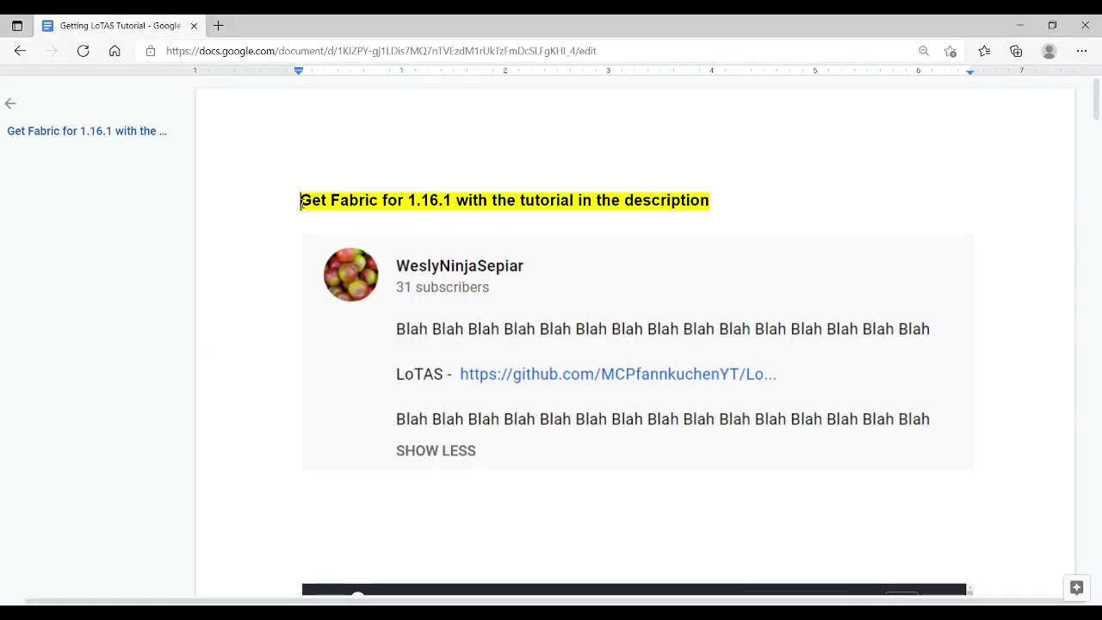
Read the tutorial document's instructions on downloading the Fabric API and LoTAS 1.16.1 jar files from the GitHub releases page
drag(301, 201, 722, 200)
click(716, 199)
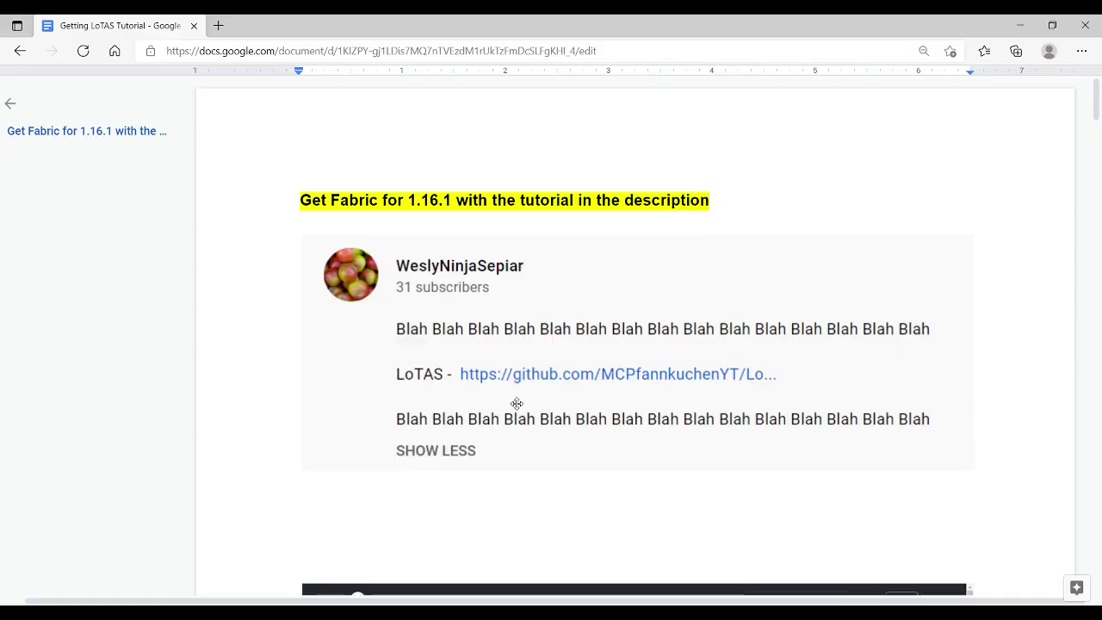
scroll(655, 386, down, 5)
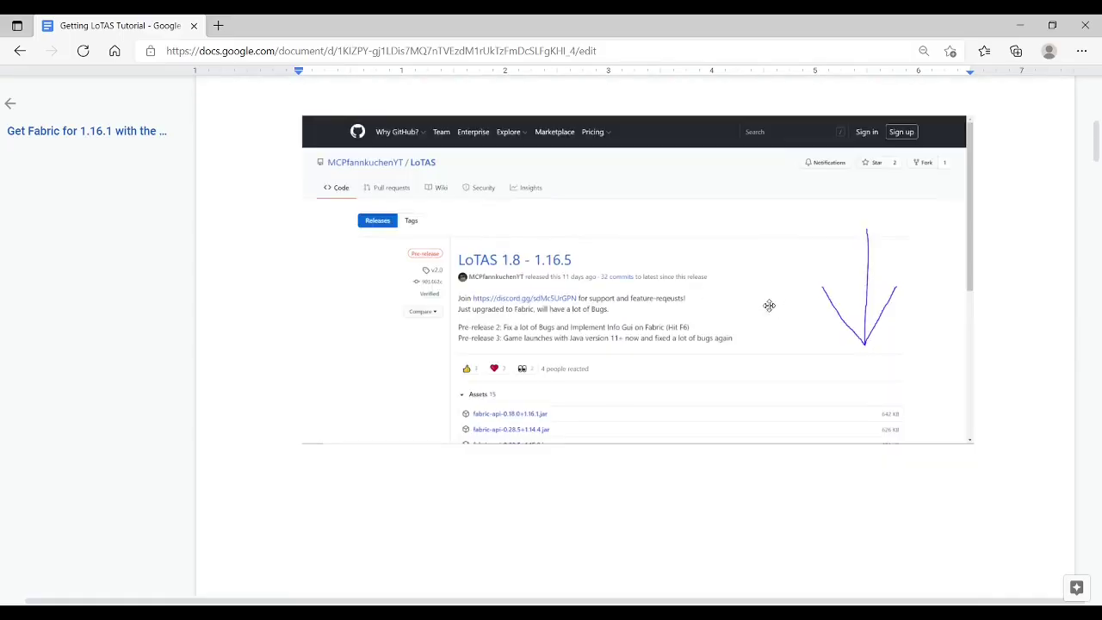
scroll(856, 436, down, 6)
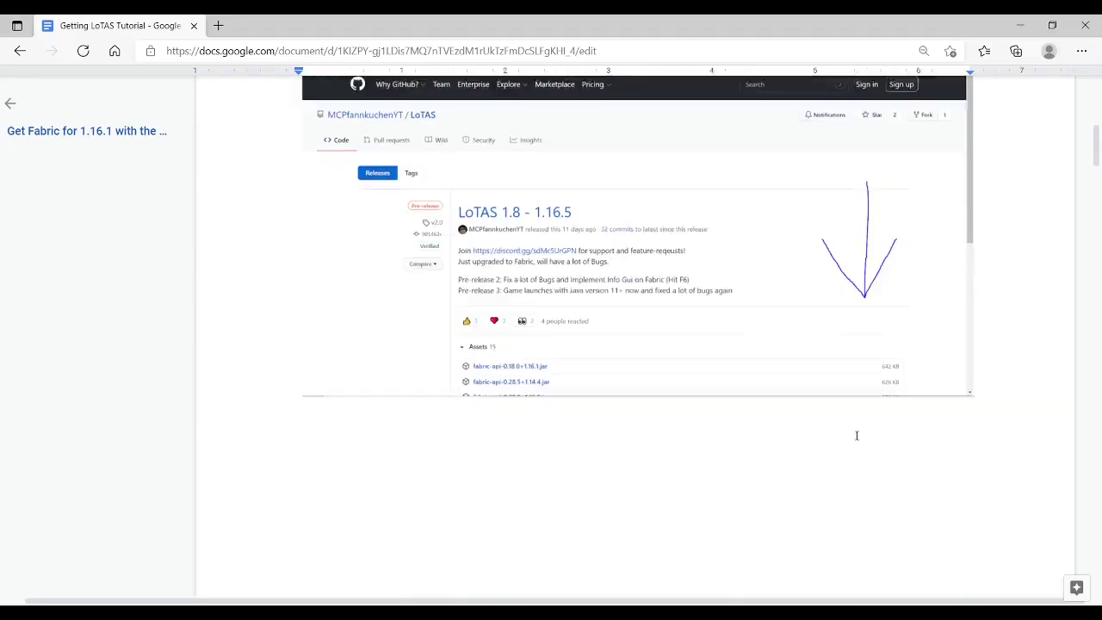
scroll(689, 387, down, 2)
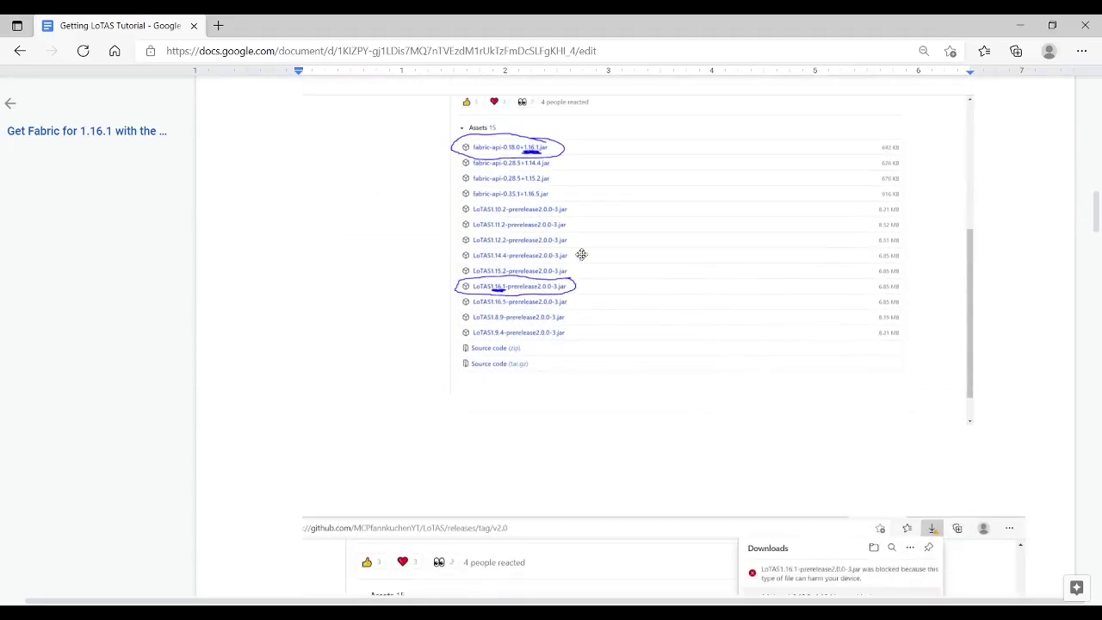
scroll(580, 254, up, 1)
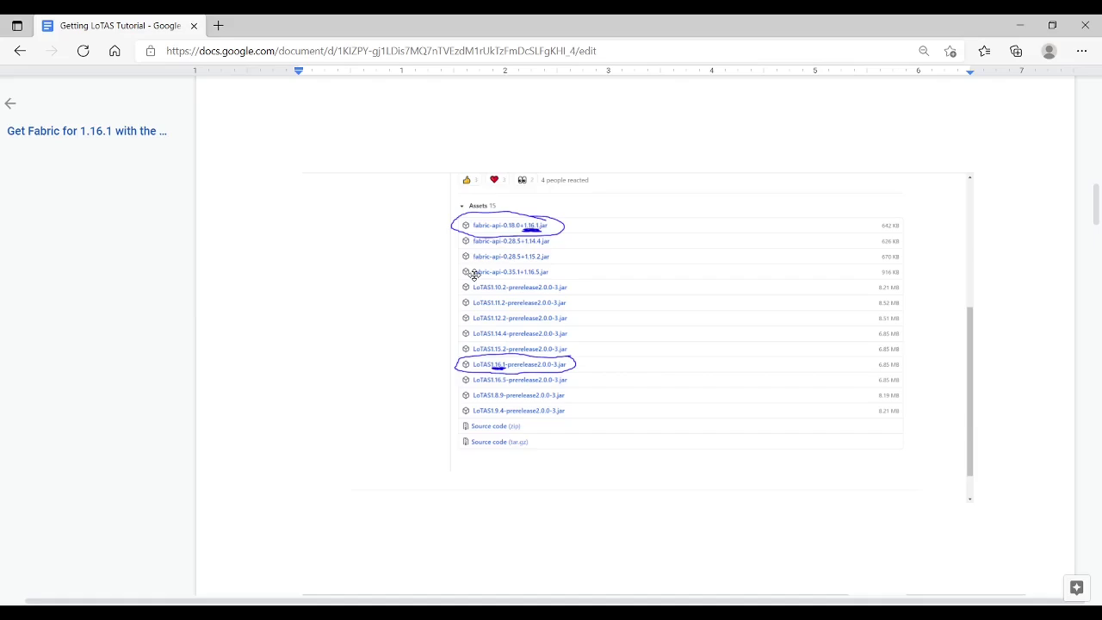
scroll(888, 449, down, 3)
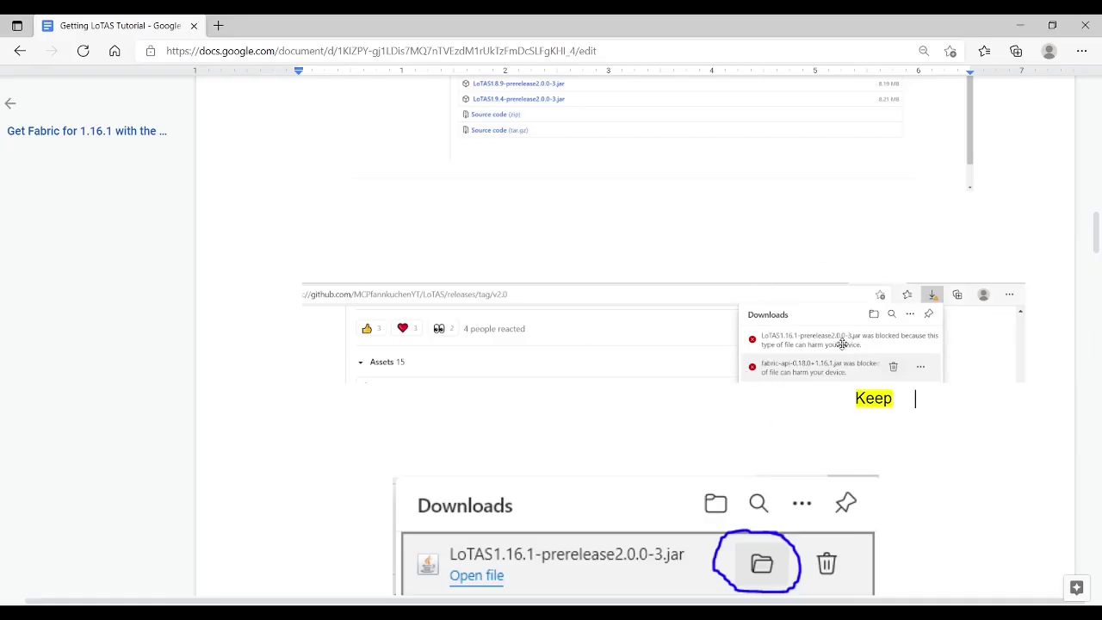
scroll(920, 392, down, 5)
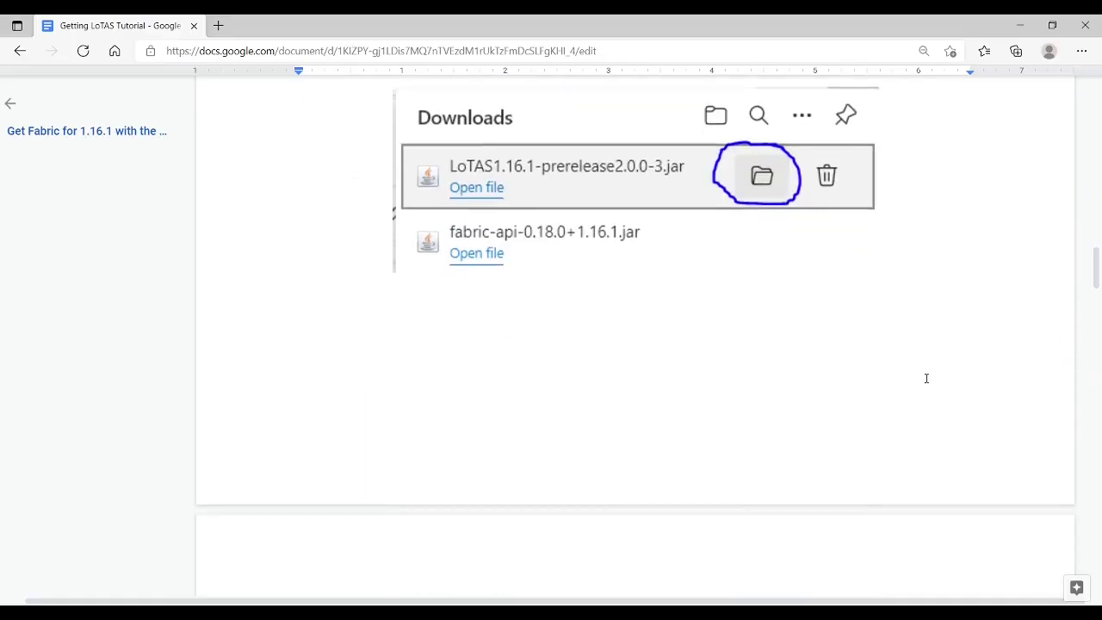
scroll(925, 379, up, 1)
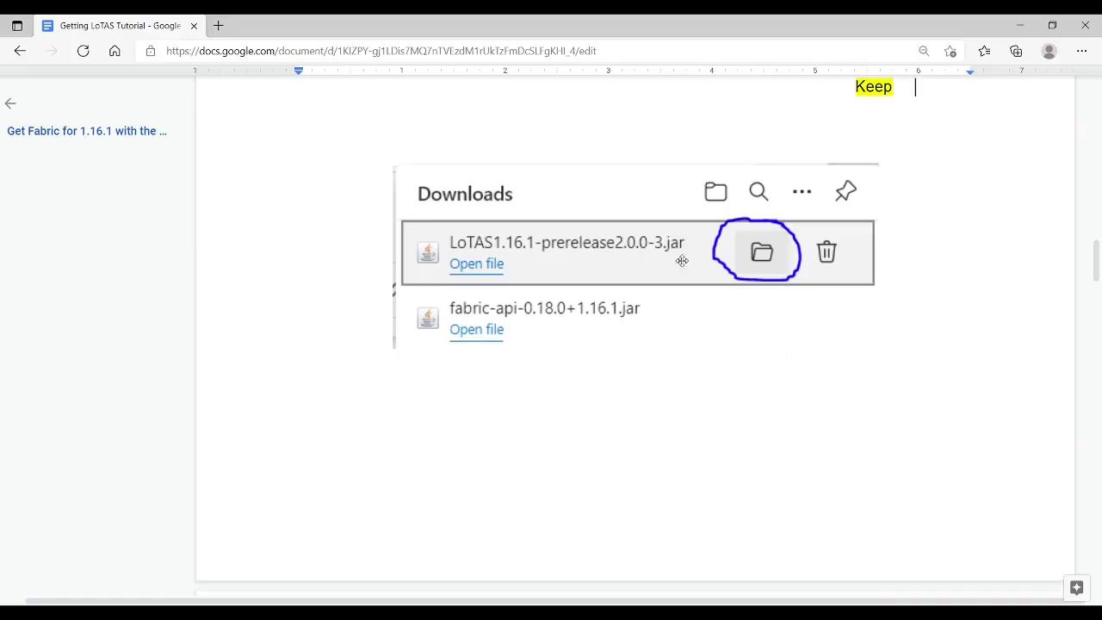
Read the tutorial's instructions on moving both jar files into the .minecraft mods folder and launching Minecraft with fabric-loader-1.16.1
scroll(761, 315, down, 5)
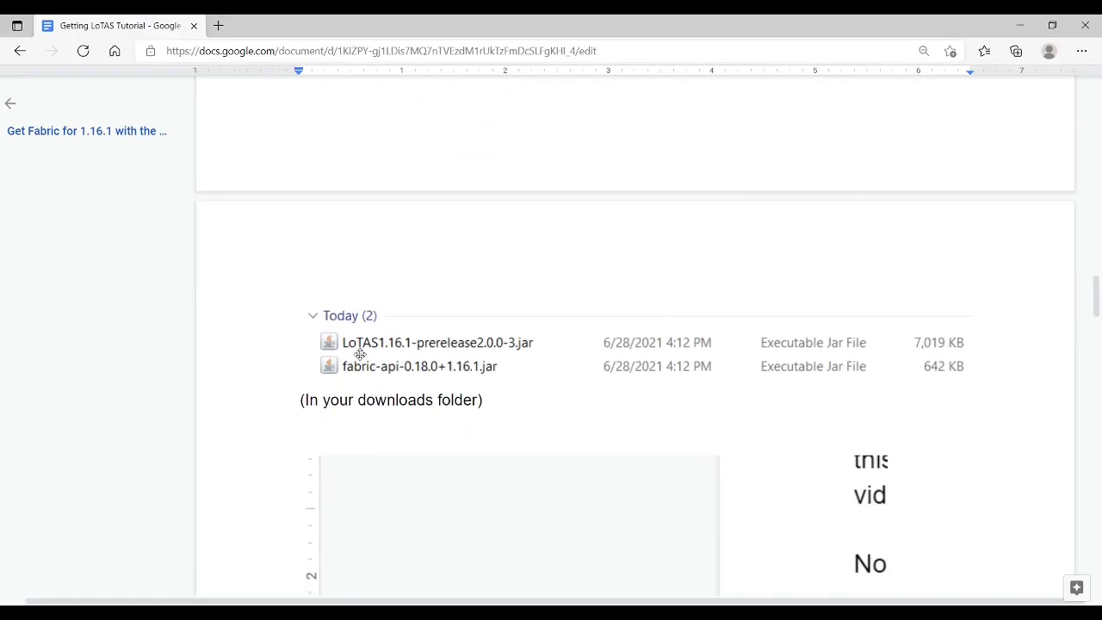
scroll(359, 352, down, 4)
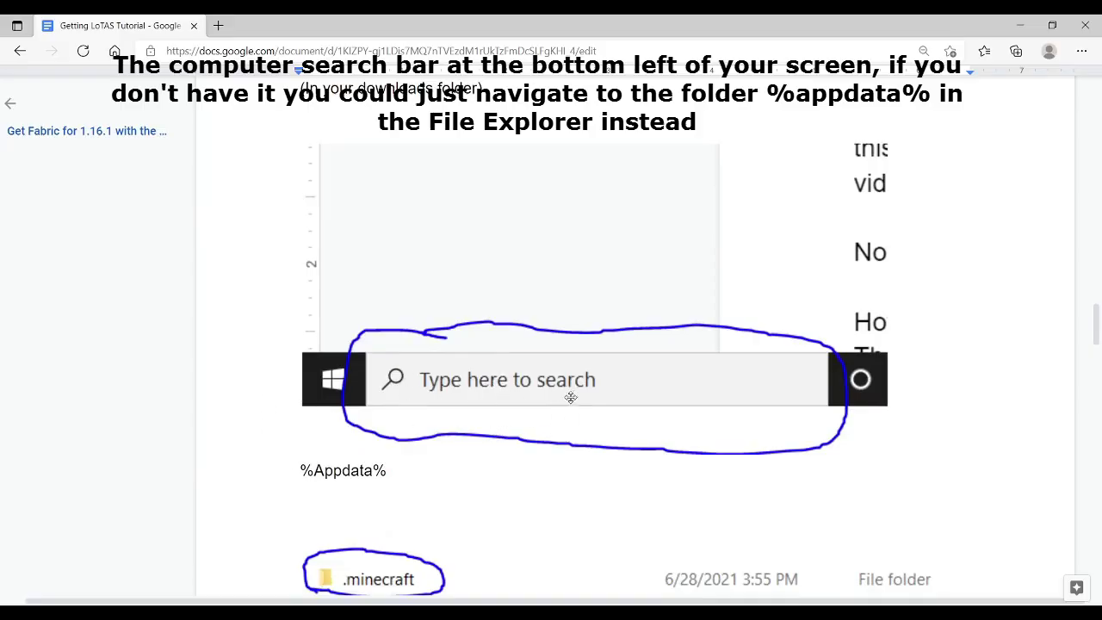
scroll(511, 356, down, 2)
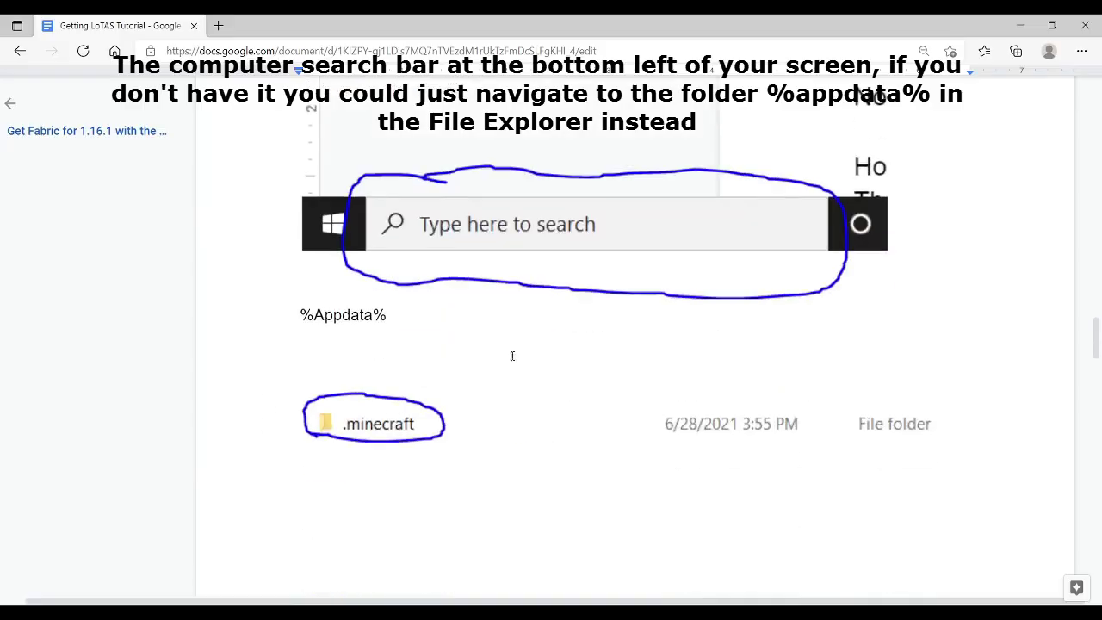
scroll(603, 388, up, 3)
scroll(464, 404, down, 5)
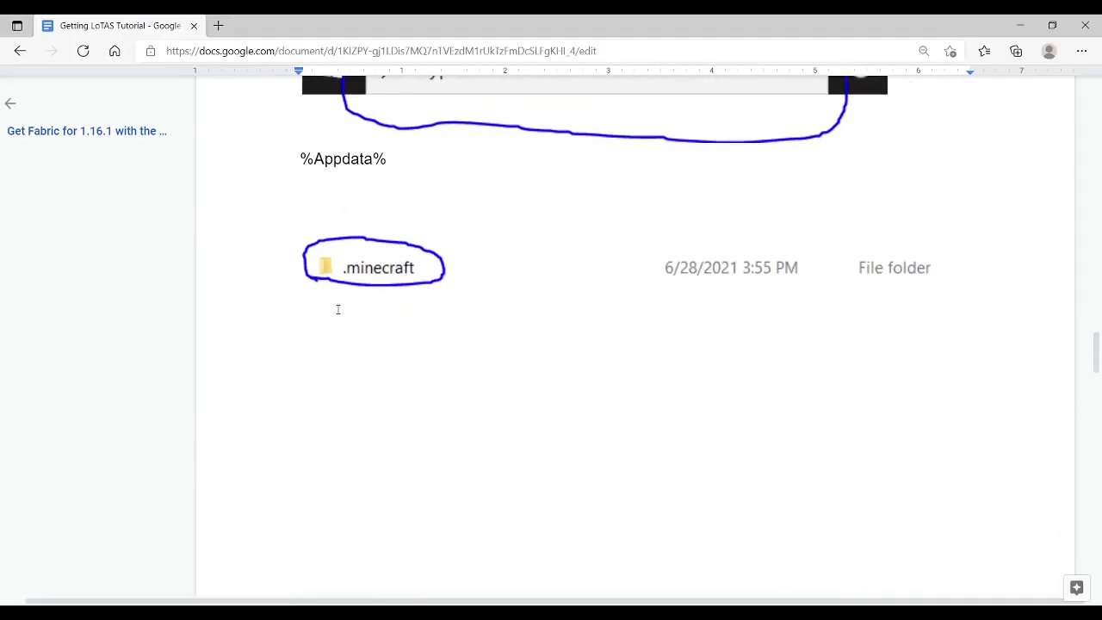
scroll(506, 405, down, 5)
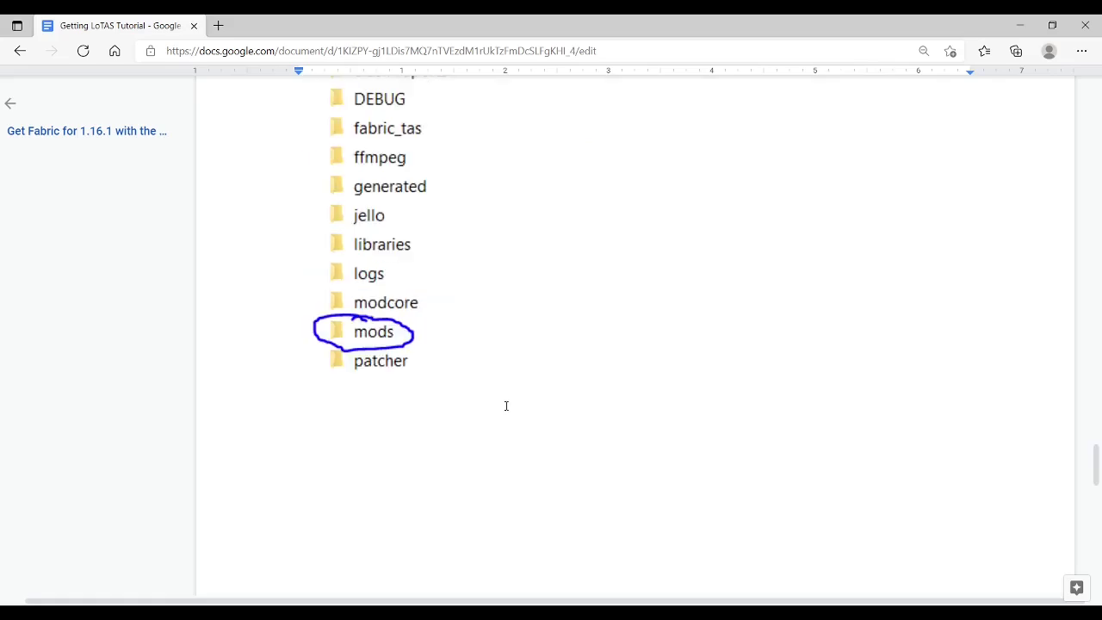
scroll(477, 481, up, 7)
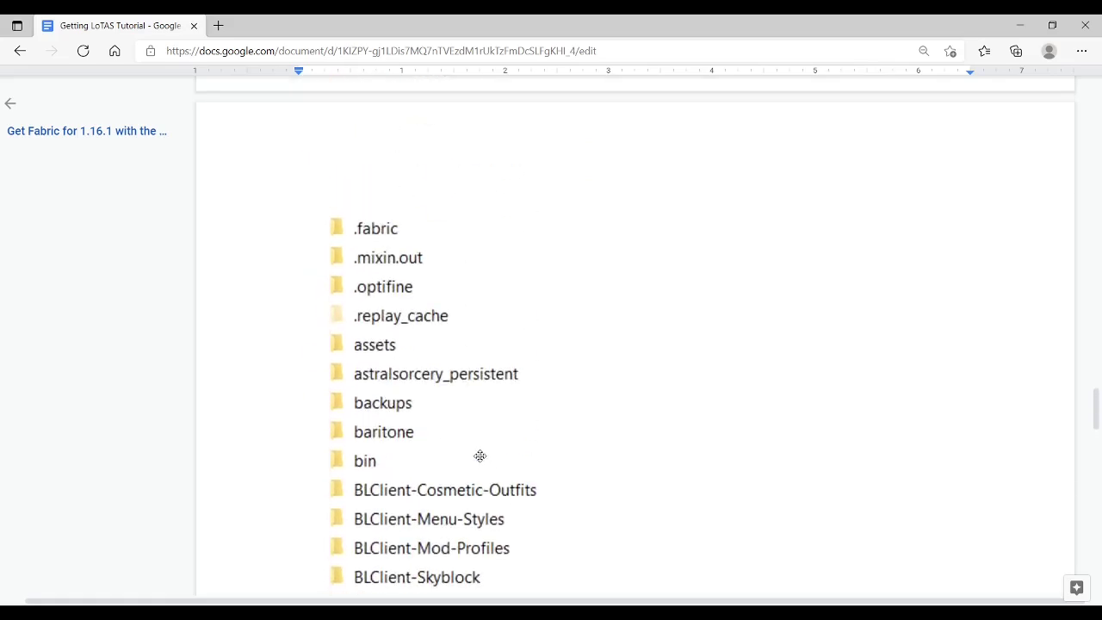
scroll(480, 457, down, 5)
scroll(435, 327, down, 3)
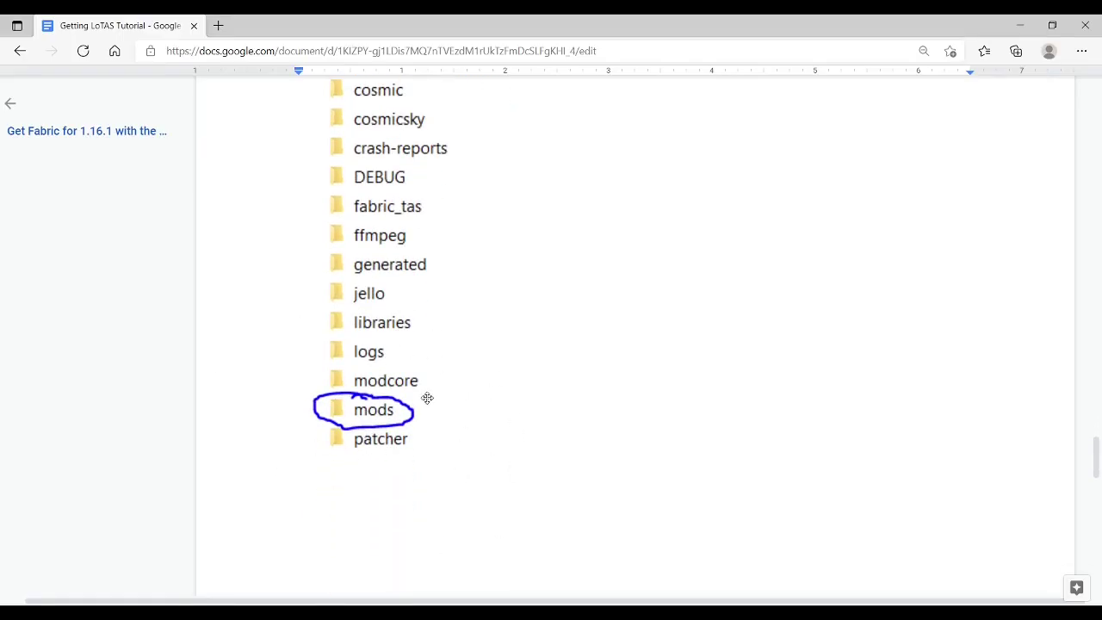
scroll(428, 398, down, 5)
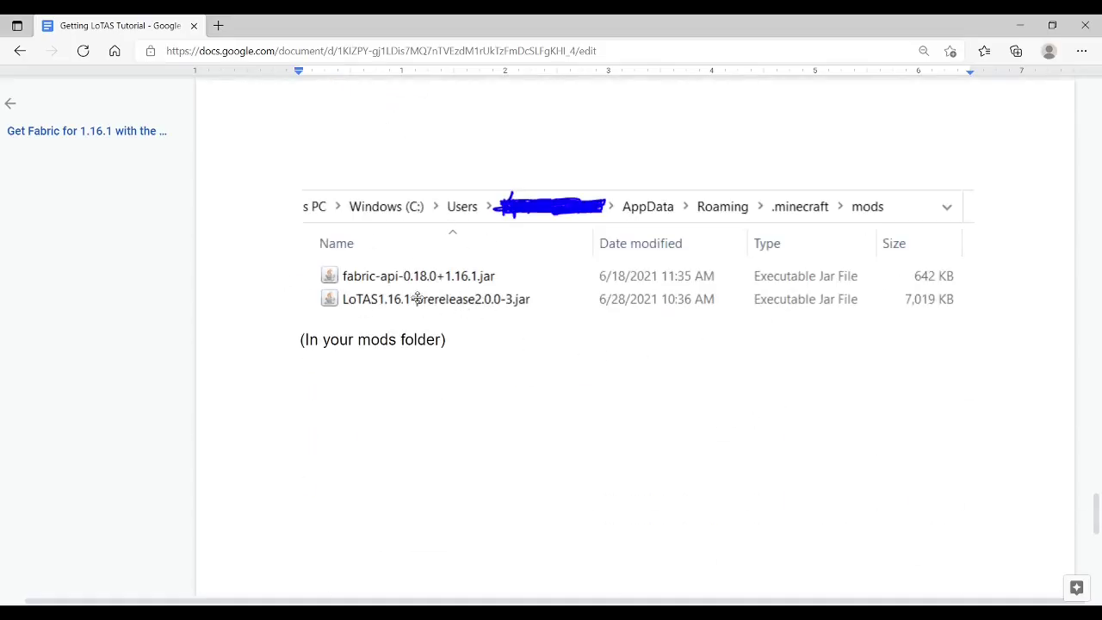
scroll(340, 218, down, 3)
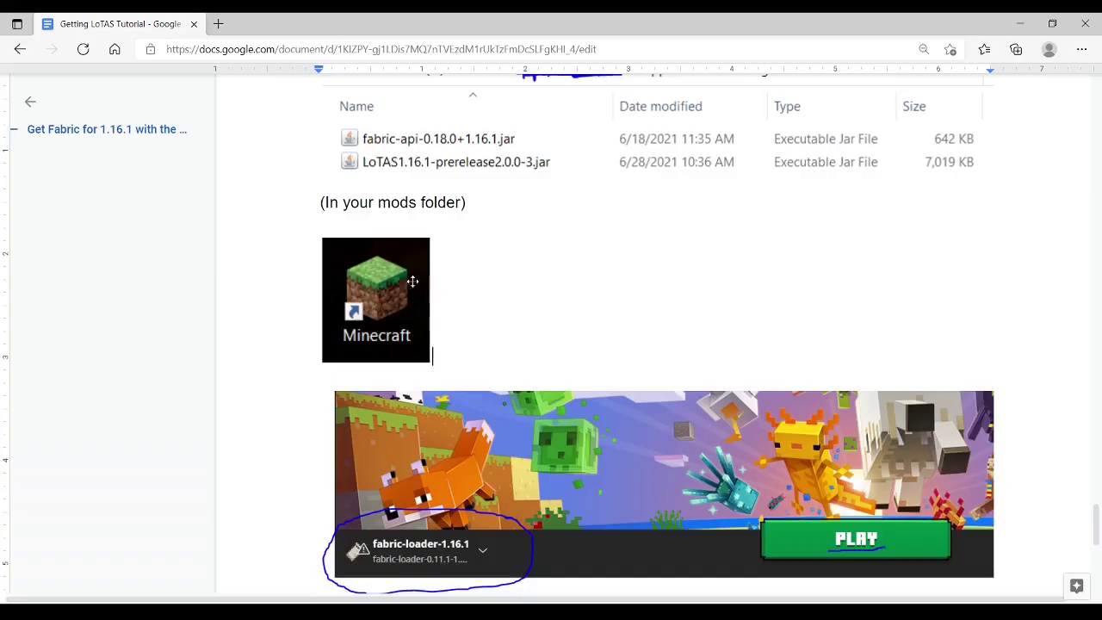
scroll(438, 302, down, 3)
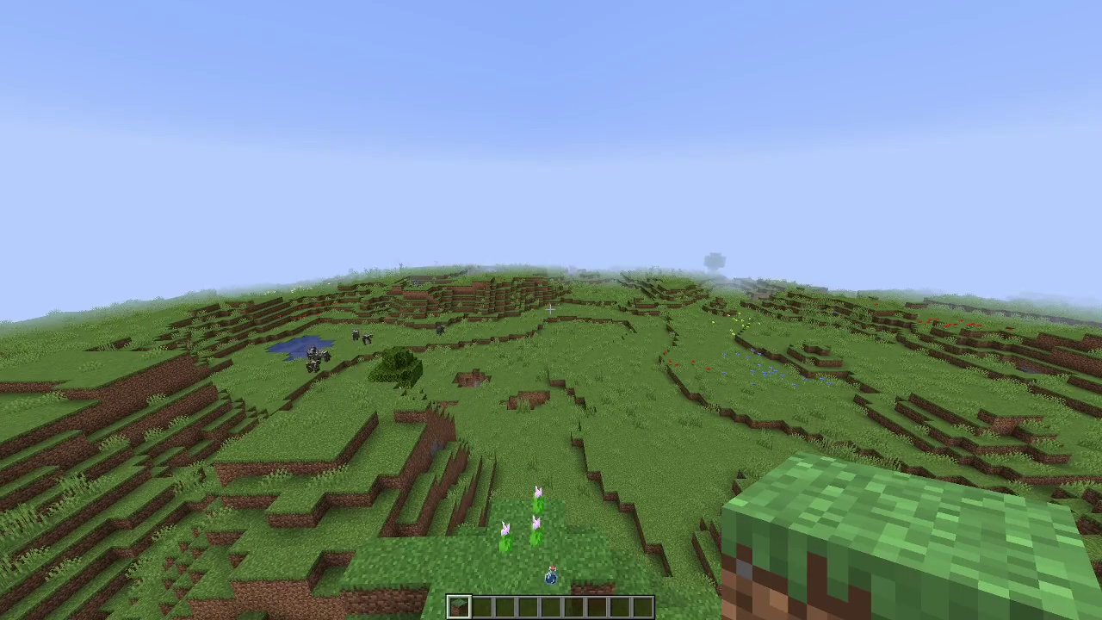
In Minecraft, lower the game speed one step with the Tickrate Changer, then resume the game and place grass blocks
key(Escape)
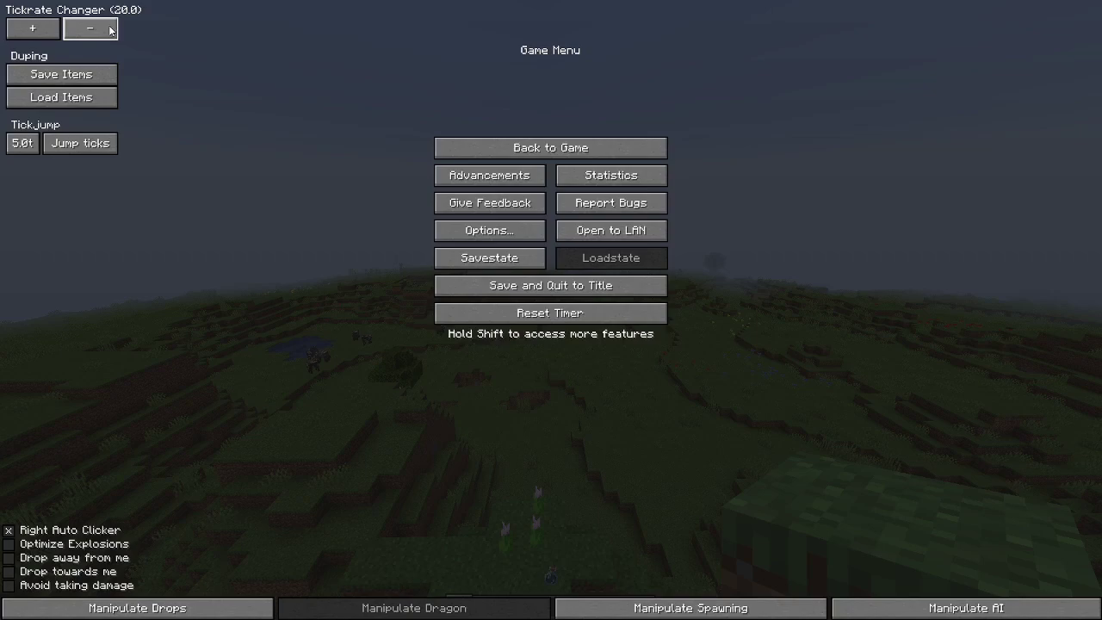
click(76, 30)
click(622, 149)
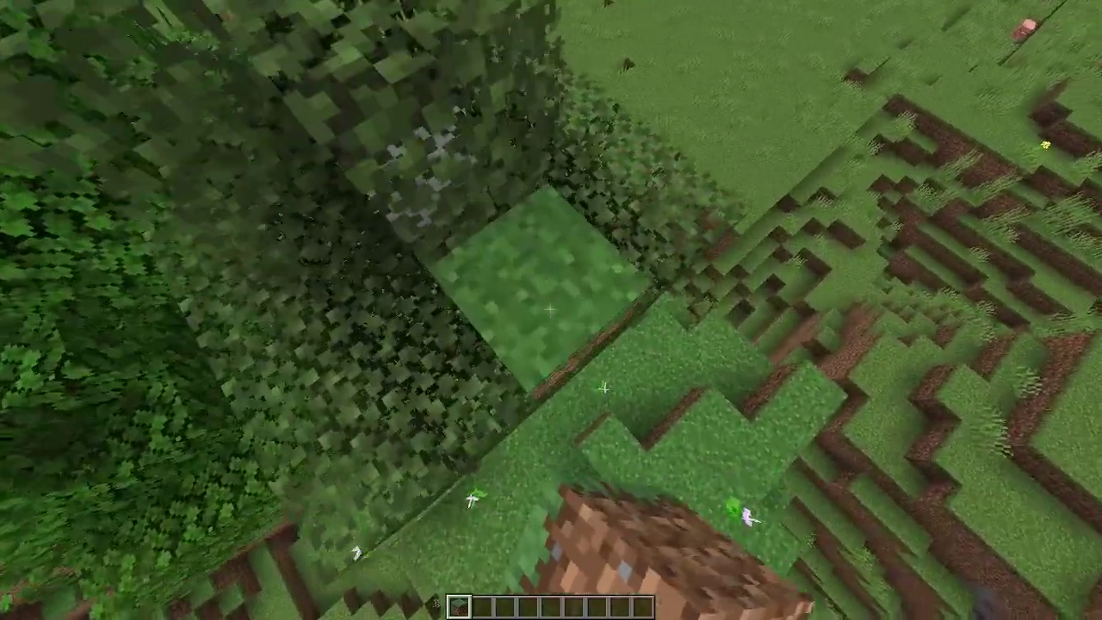
right_click(550, 309)
right_click(550, 309)
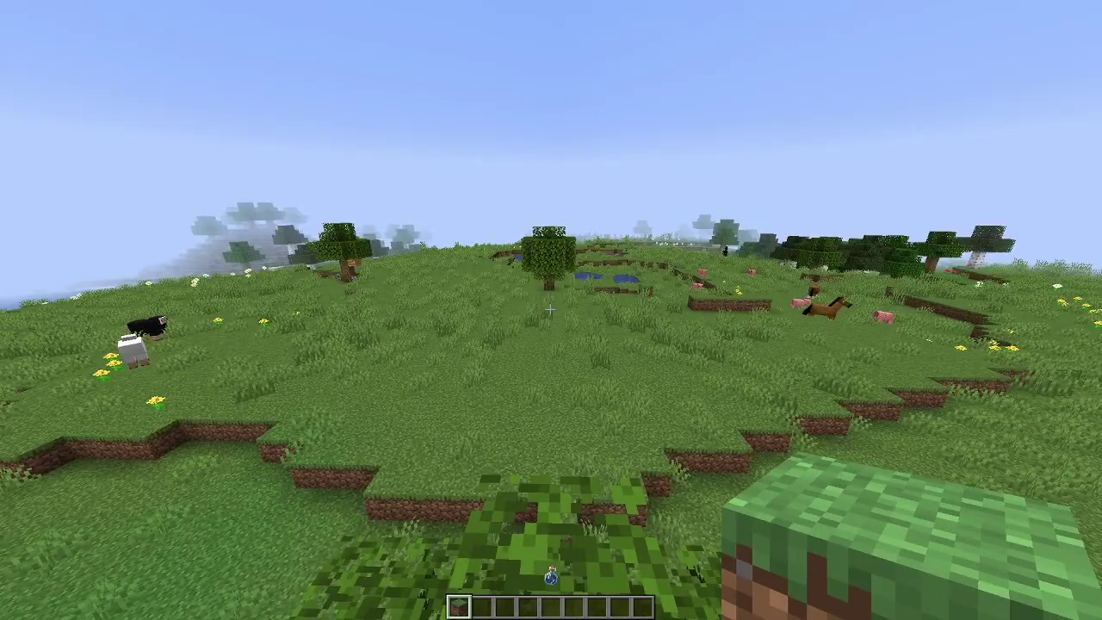
Create a savestate of the world while standing on the tree, then return to the game
key(Escape)
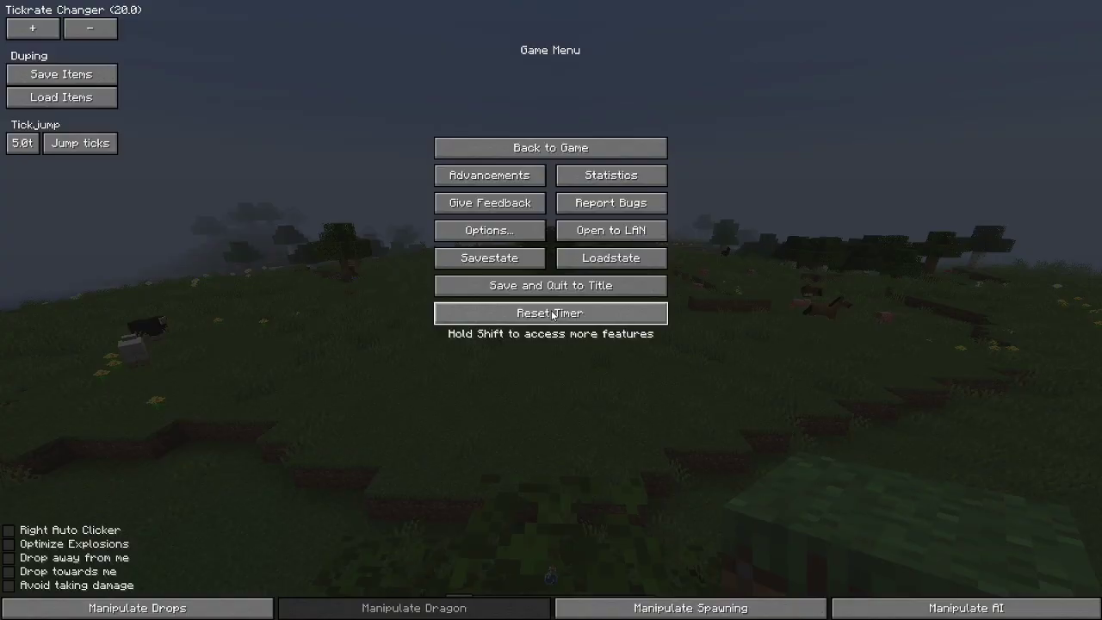
click(497, 263)
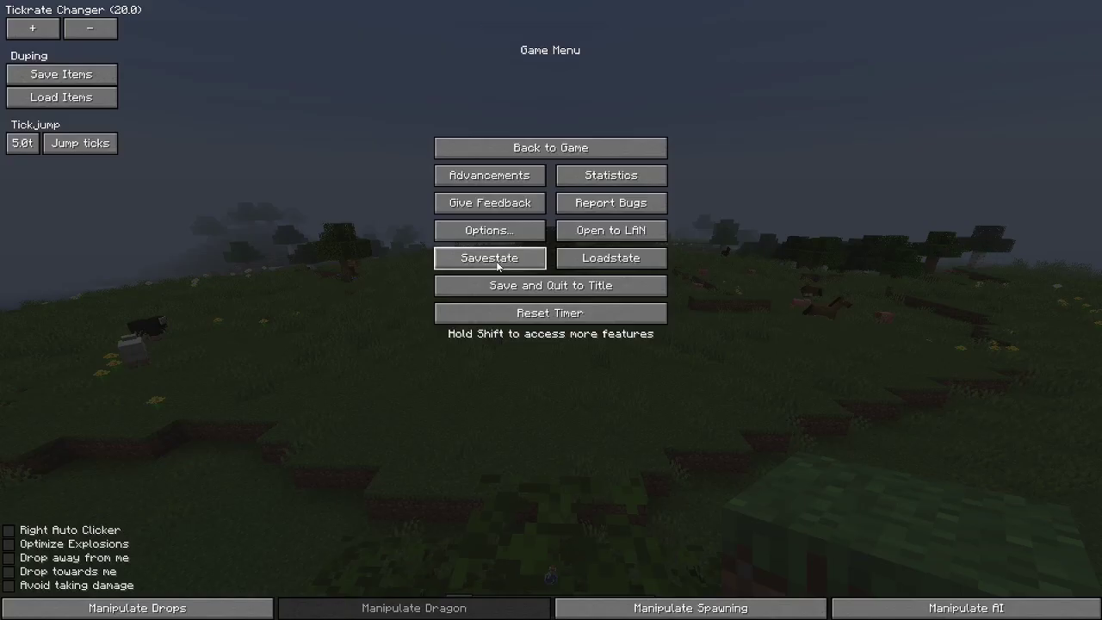
key(Escape)
Load the savestate and resume playing from the restored position
key(Escape)
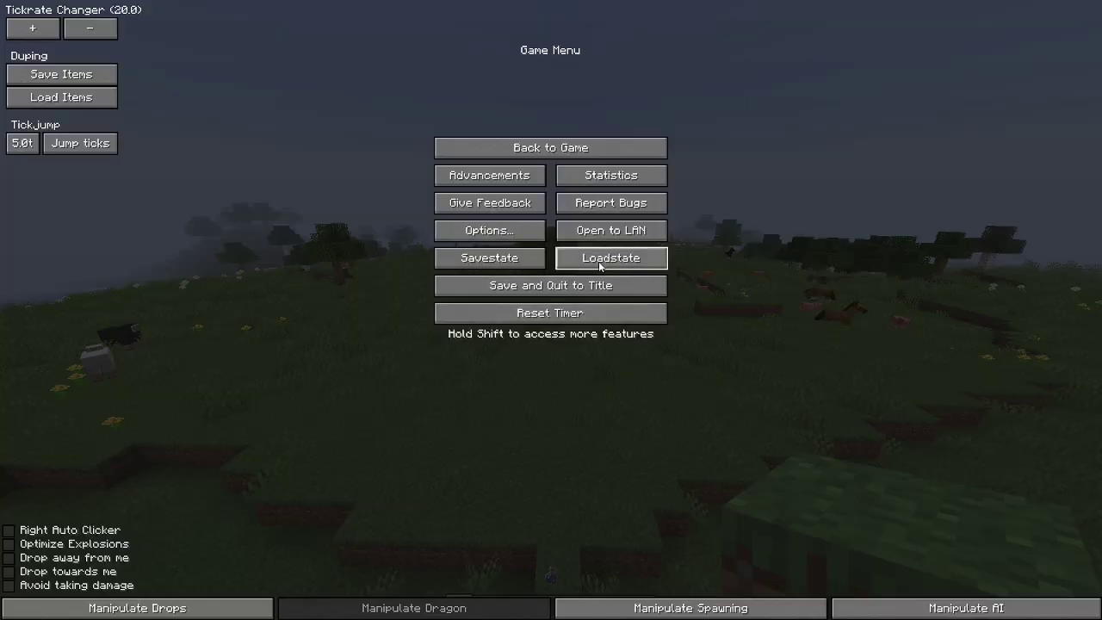
click(599, 264)
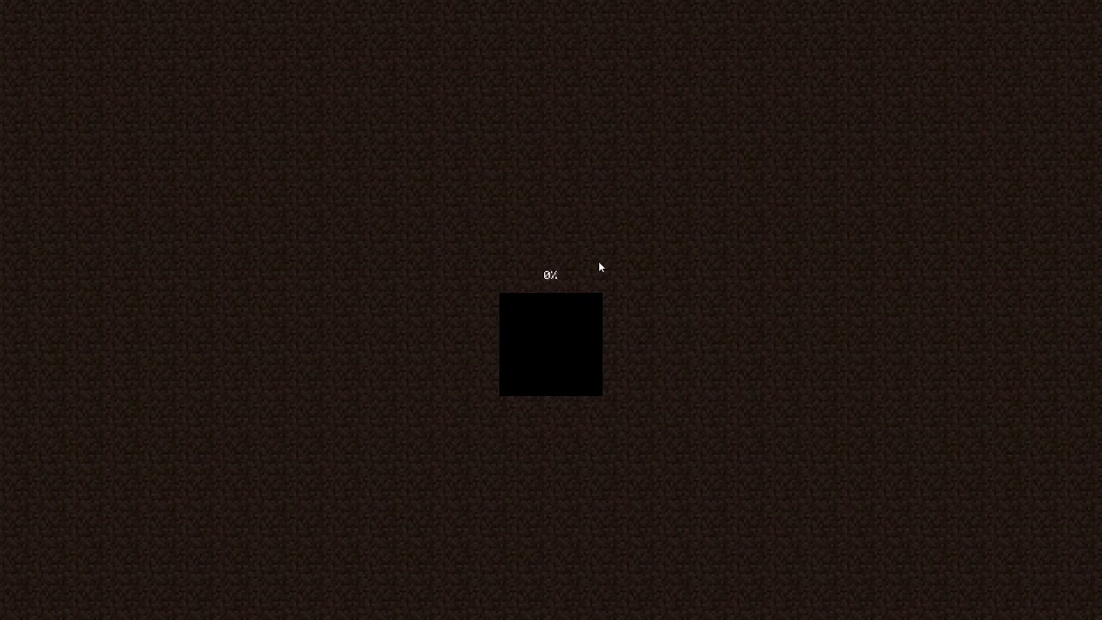
key(Escape)
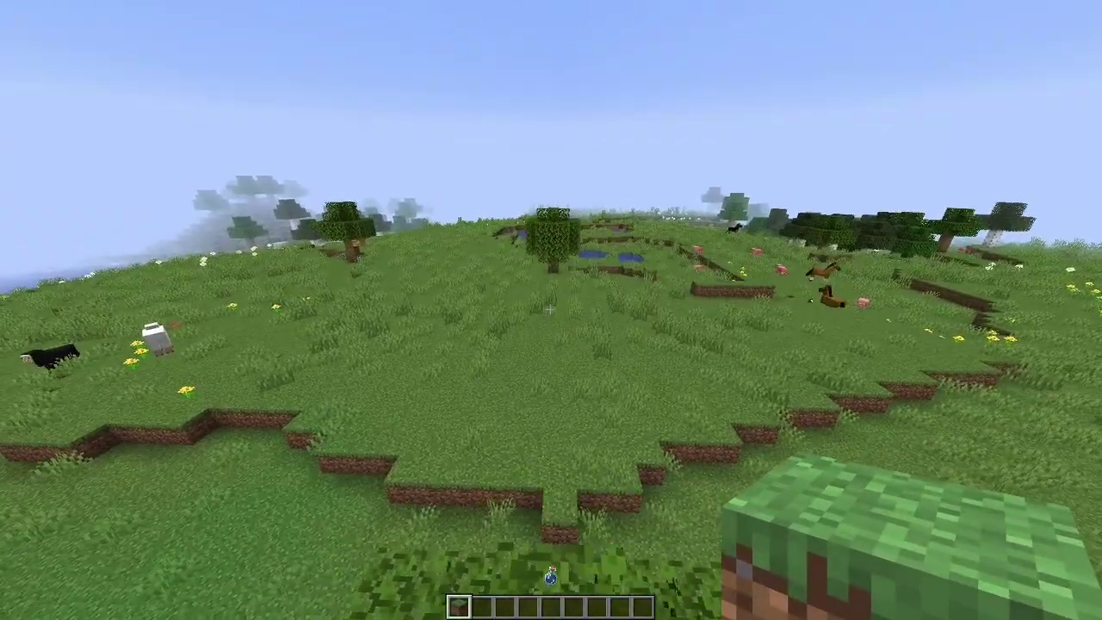
Move off the tree onto the grass, then restore the saved position by loading the state again
key(space)
key(space)
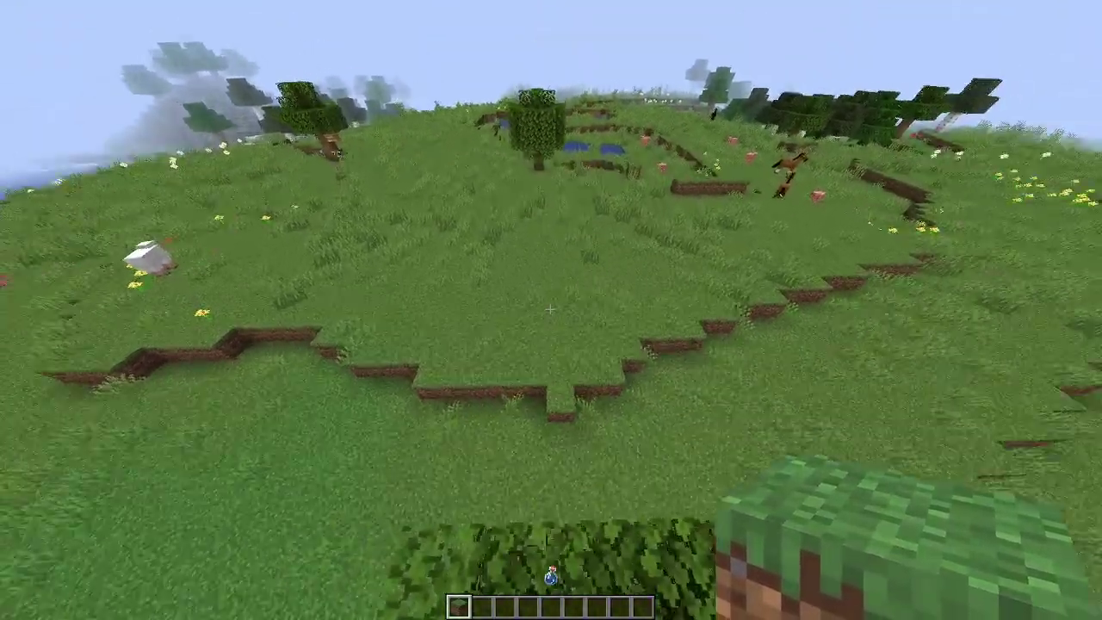
key(w)
key(space)
key(space)
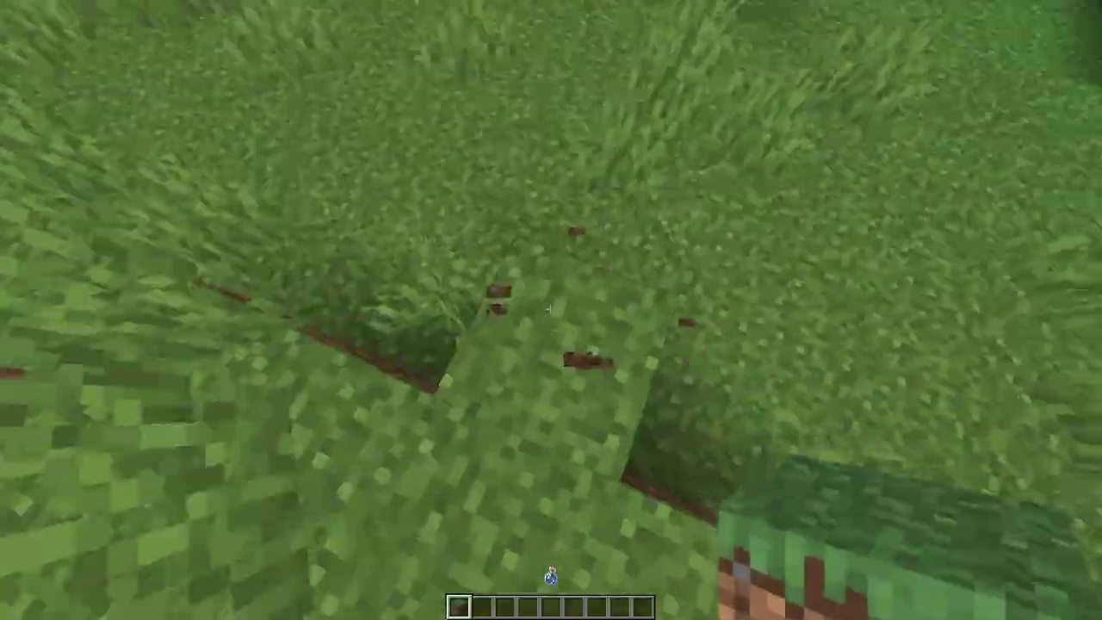
key(Escape)
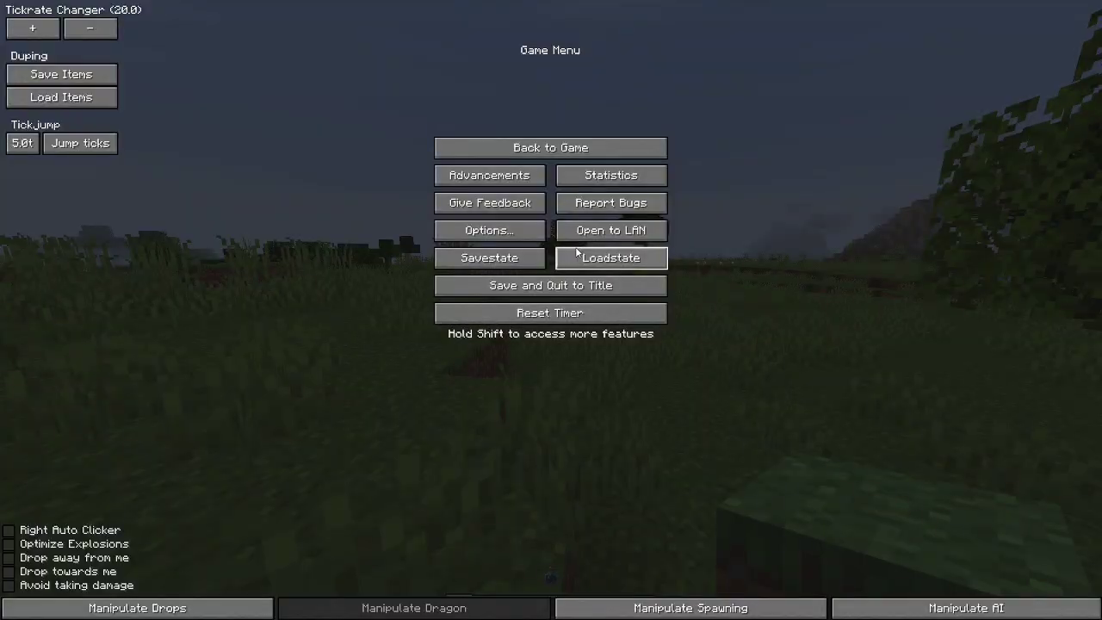
click(577, 250)
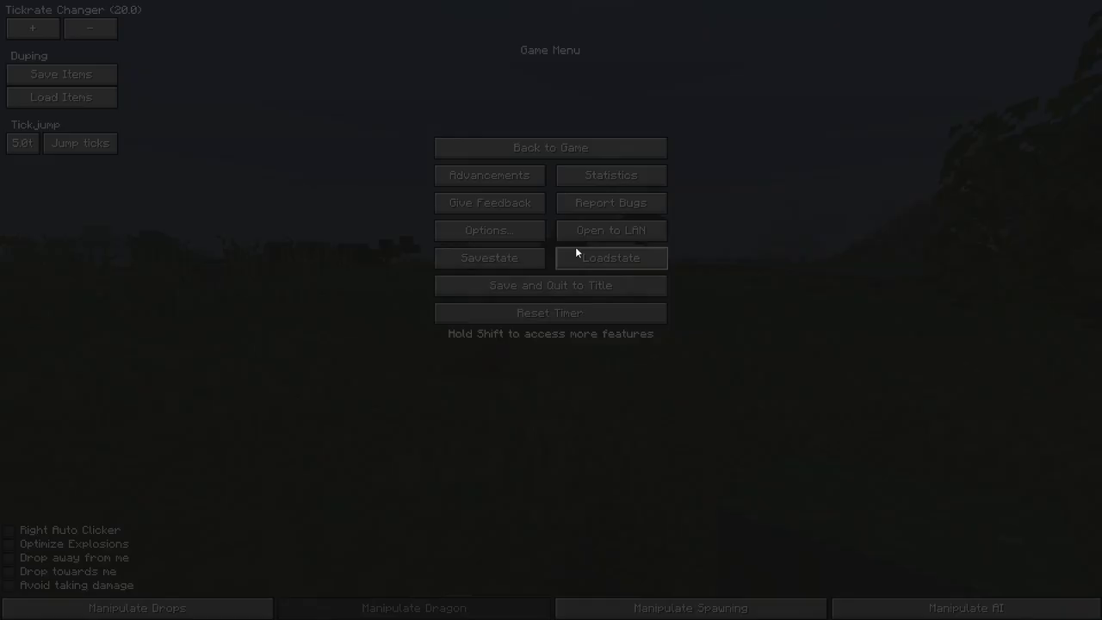
key(Escape)
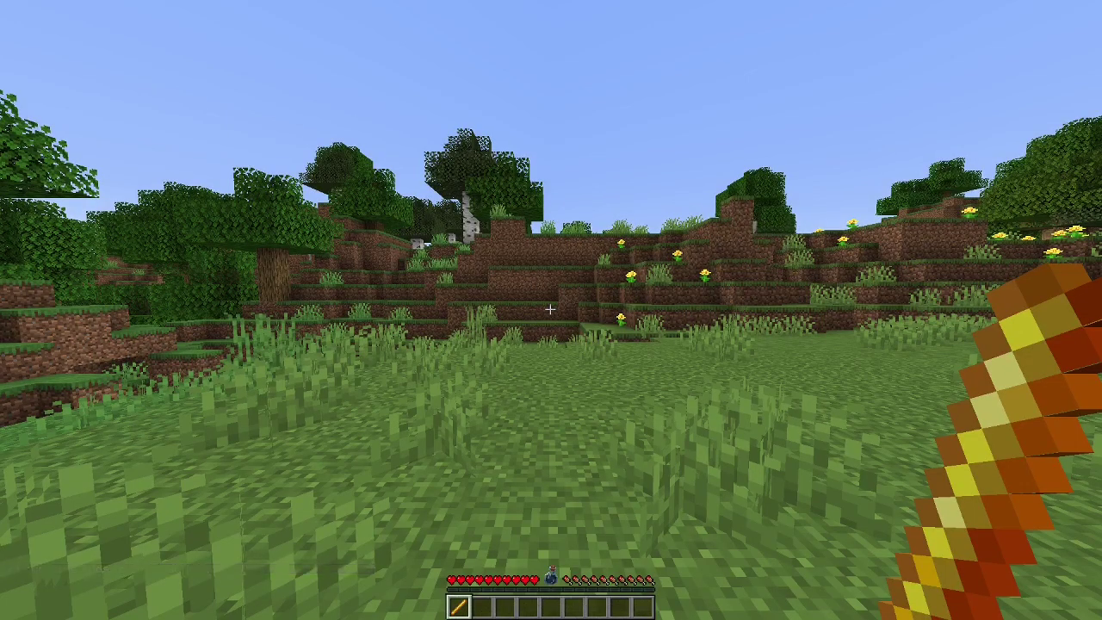
Save the inventory items with the Duping feature and return to the game
key(Escape)
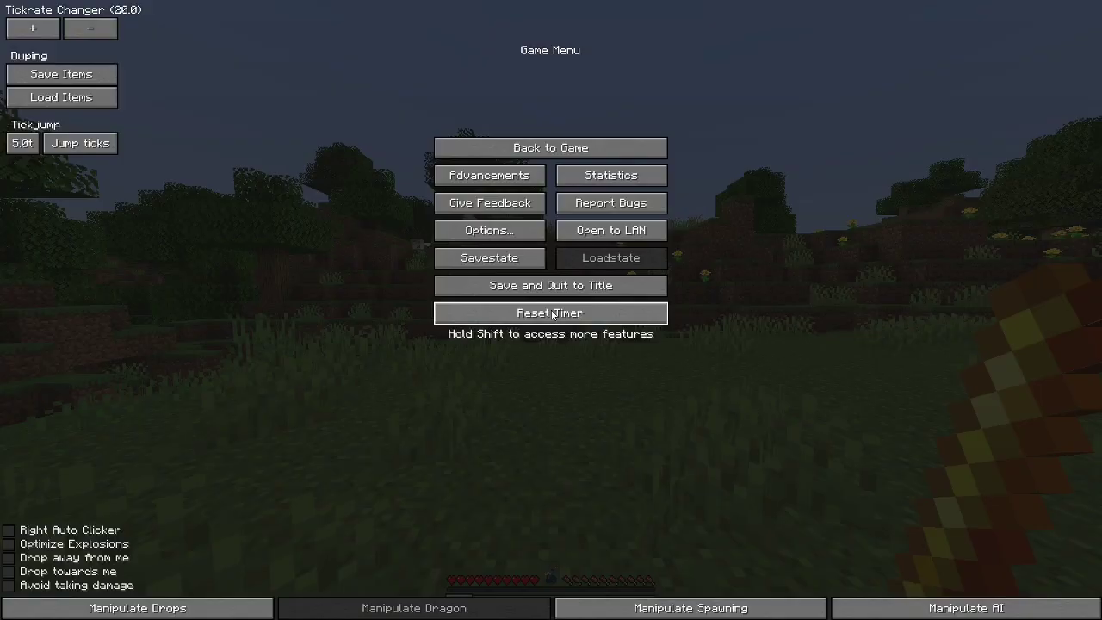
click(82, 70)
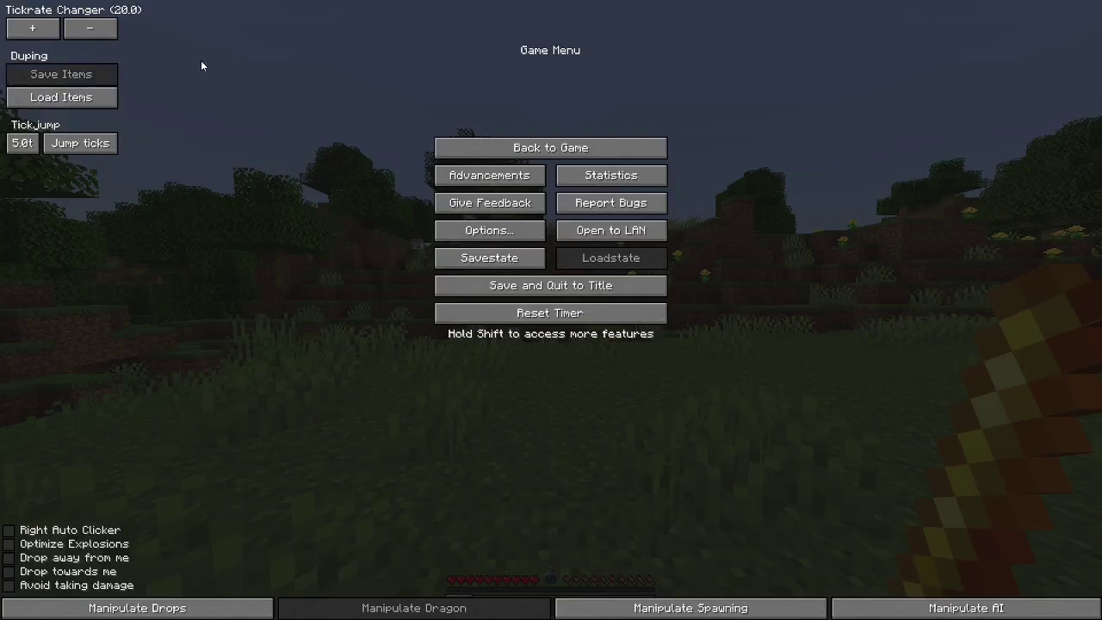
click(560, 147)
Drop the held item on the grass and load the saved items with the Duping feature
key(q)
key(Escape)
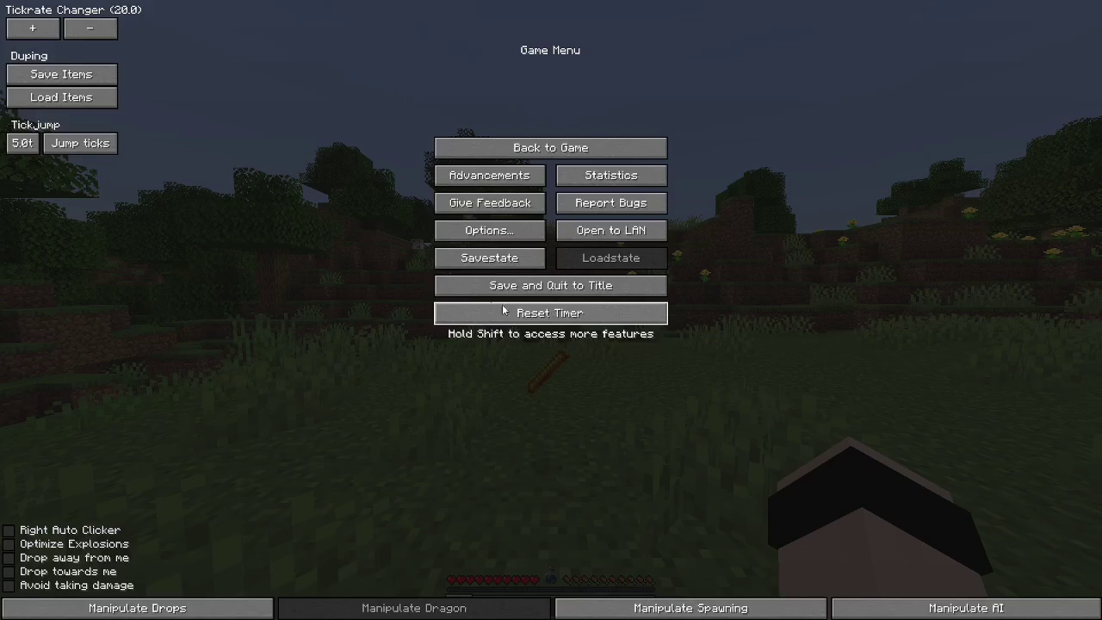
click(76, 107)
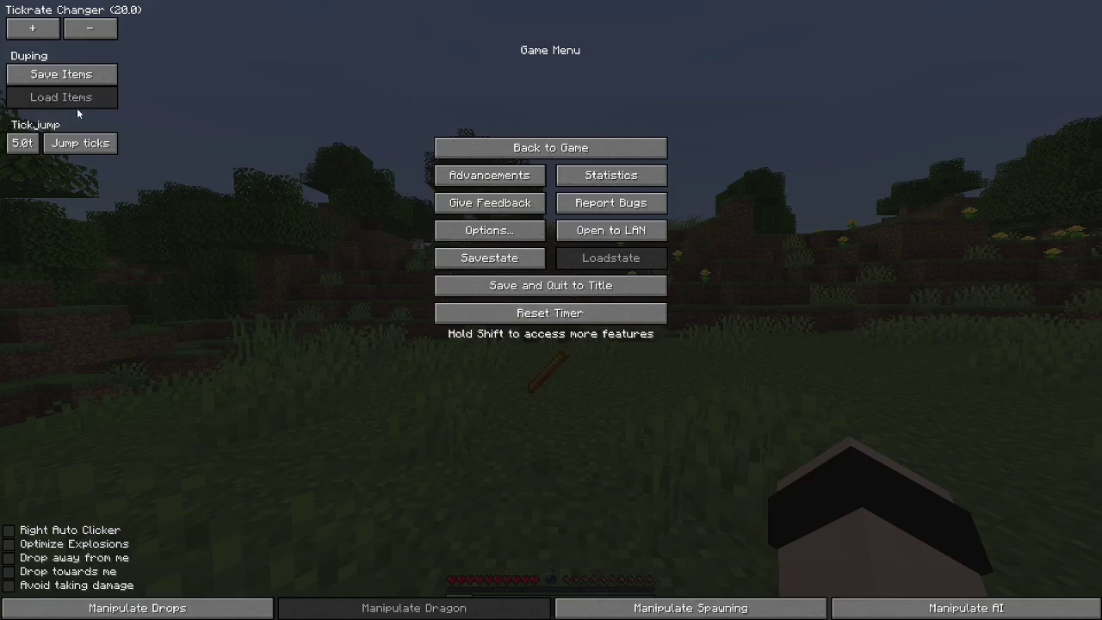
Pick up the dropped item, save the inventory again with the Duping feature and return to the game
click(577, 147)
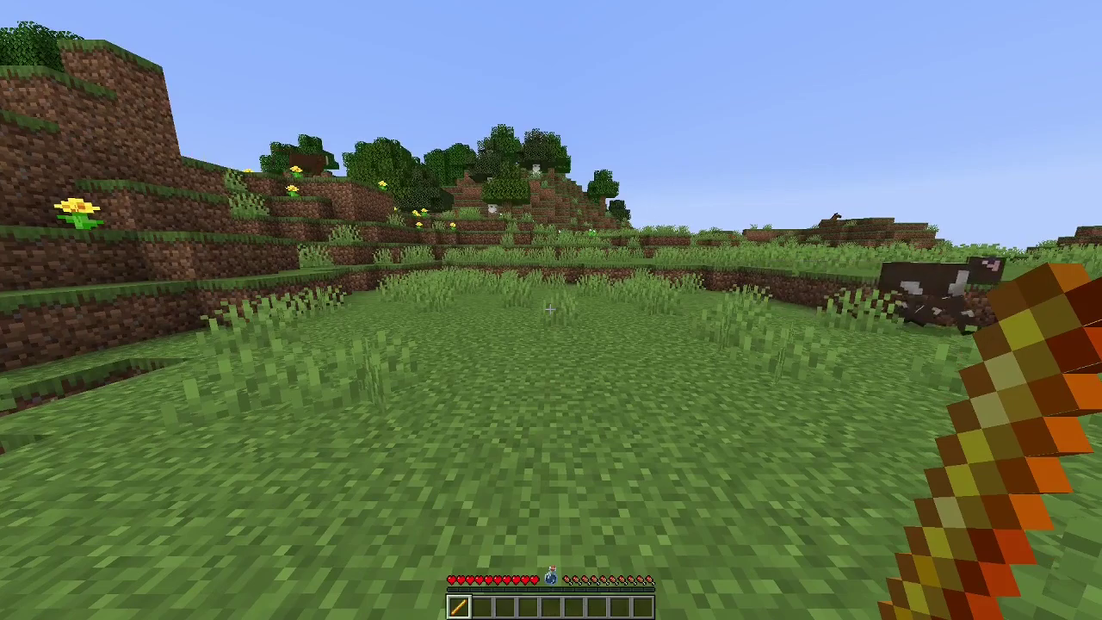
key(Escape)
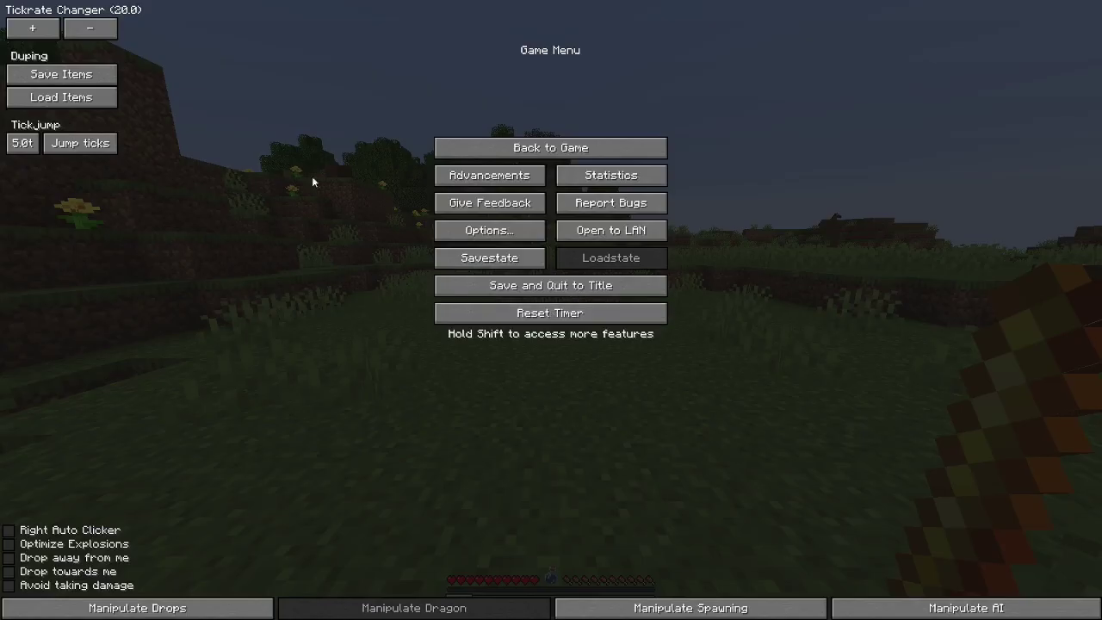
click(99, 78)
click(552, 147)
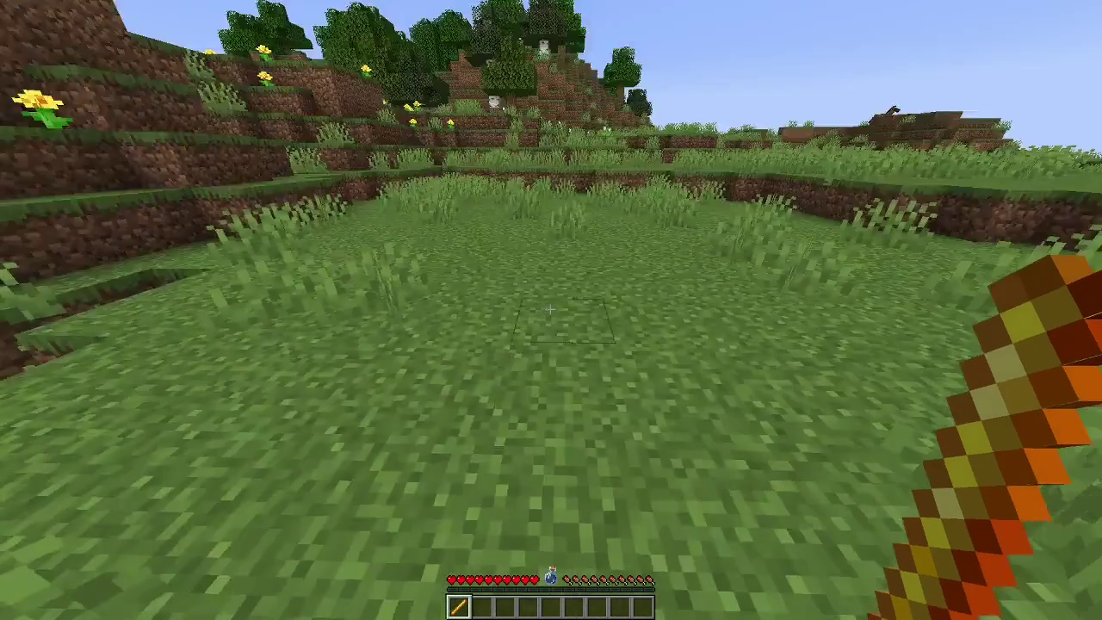
Drop the blaze rod on the grass, load the saved items and resume playing
key(q)
key(Escape)
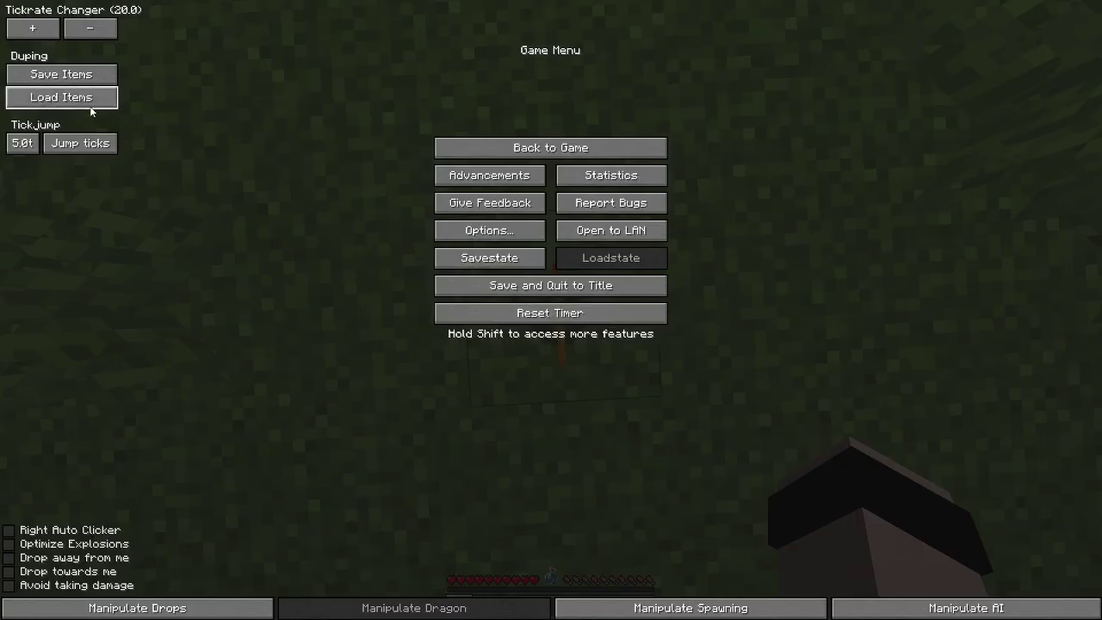
click(61, 97)
click(543, 147)
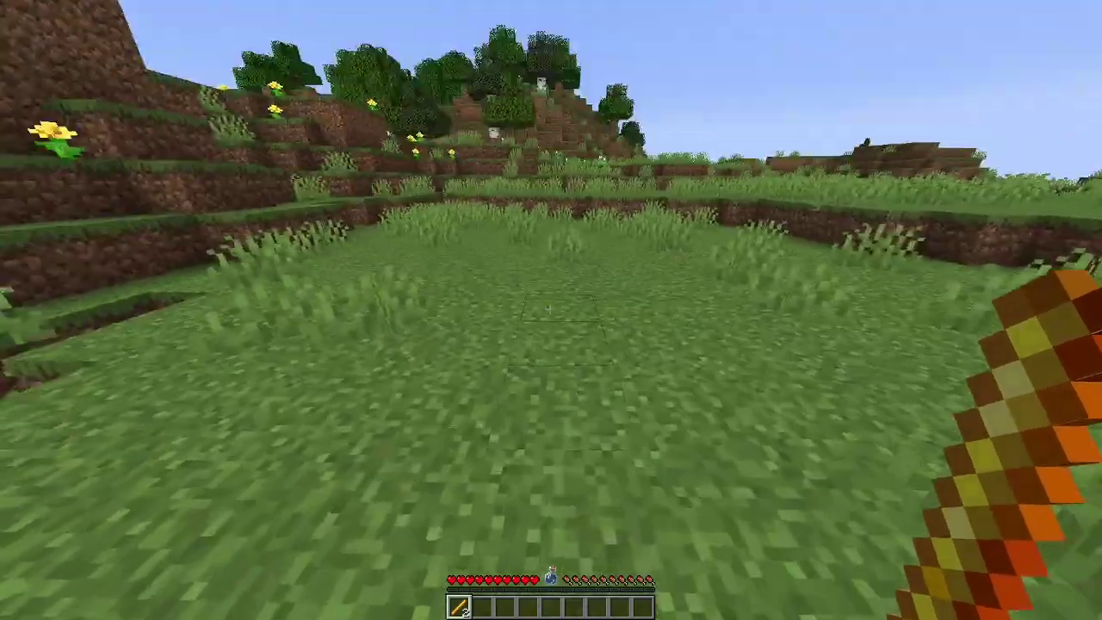
Save the two blaze rods with the Duping feature, drop both on the grass and load them back into the inventory
key(Escape)
click(82, 75)
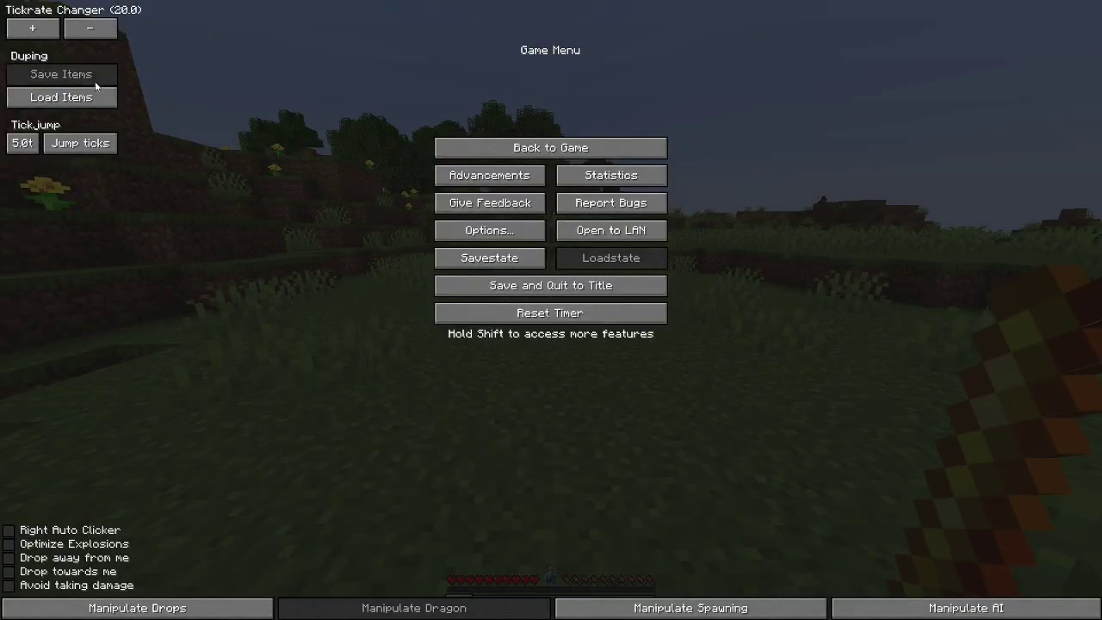
click(551, 147)
key(Escape)
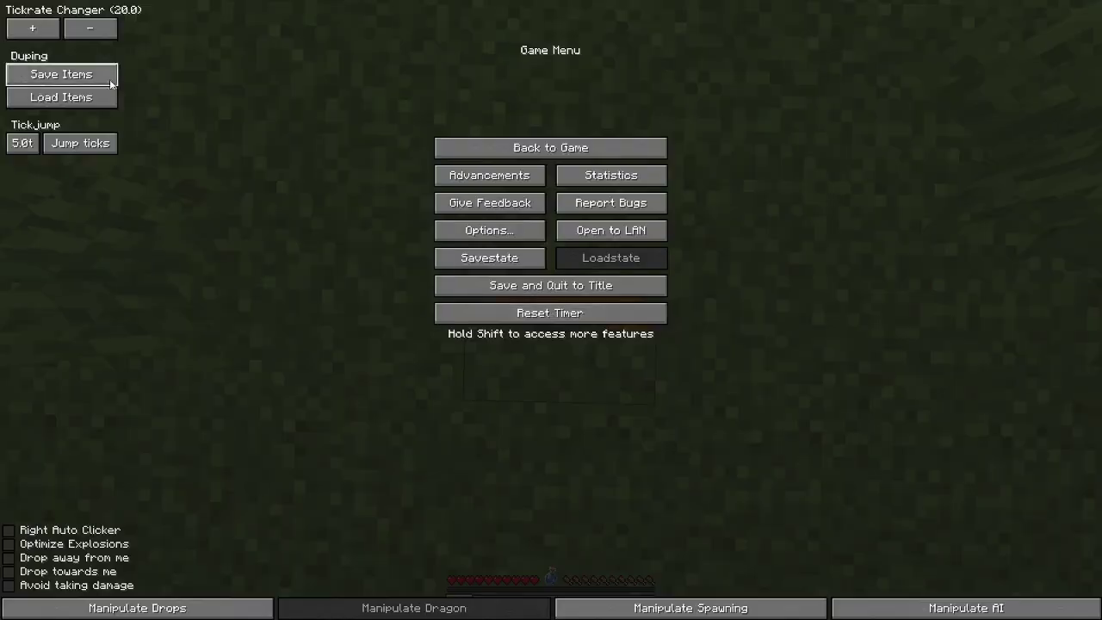
click(61, 97)
click(551, 147)
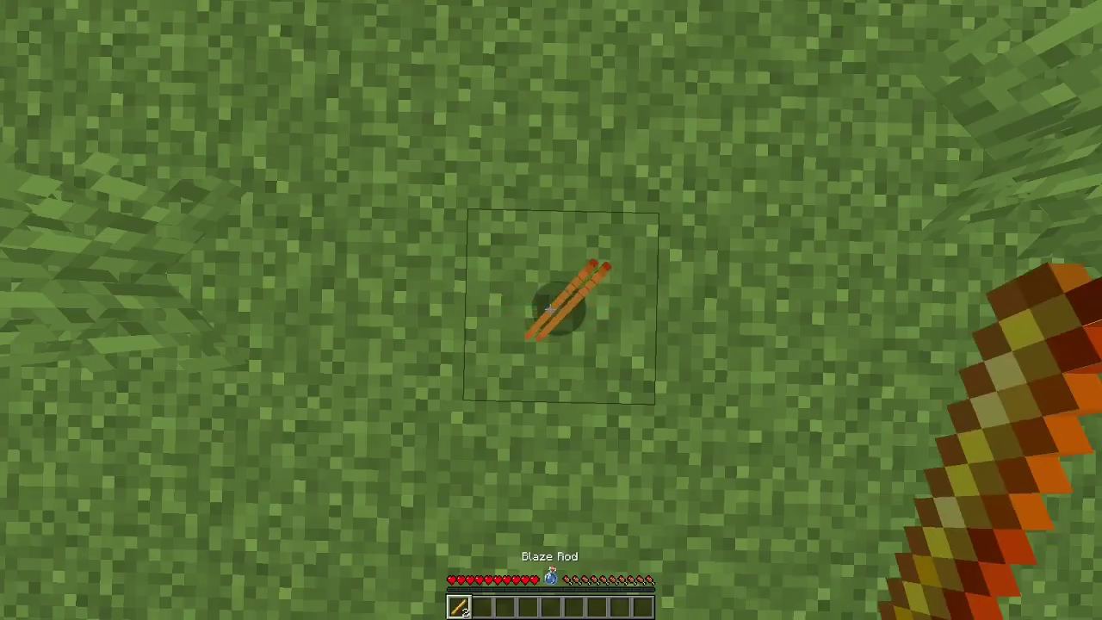
Save the duplicated items once more, drop the blaze rods and resume playing without loading them
key(Escape)
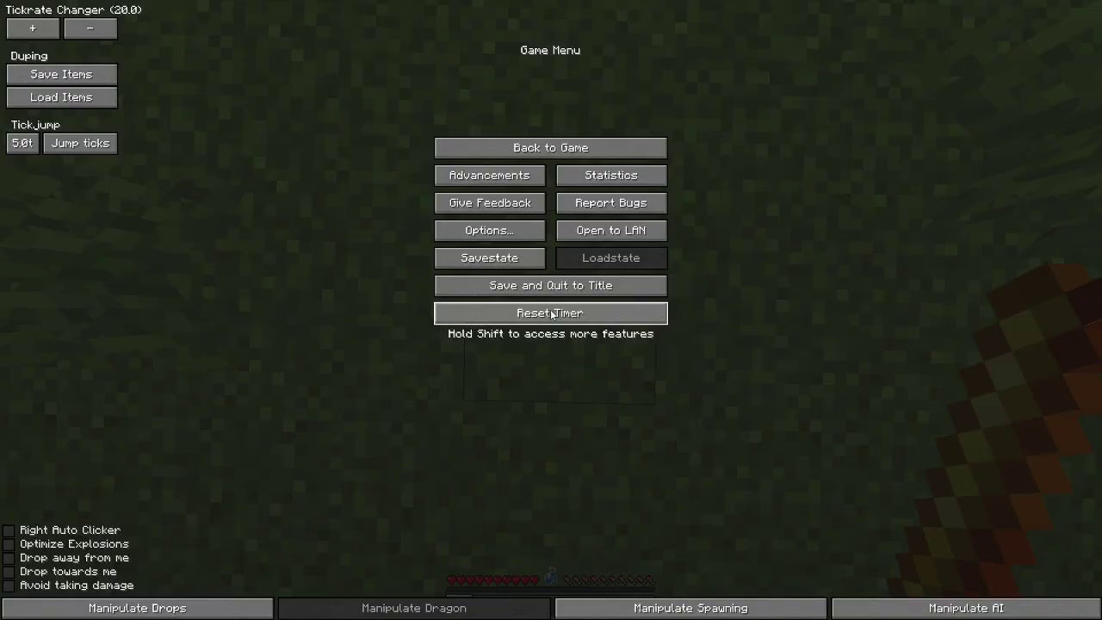
click(82, 75)
click(591, 148)
key(Escape)
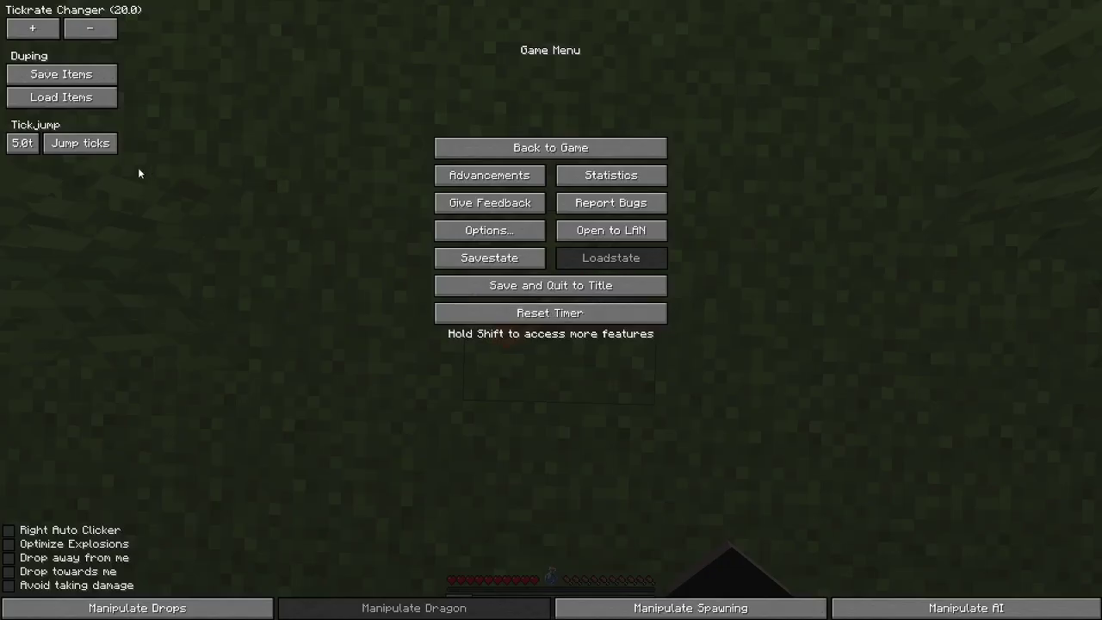
click(569, 145)
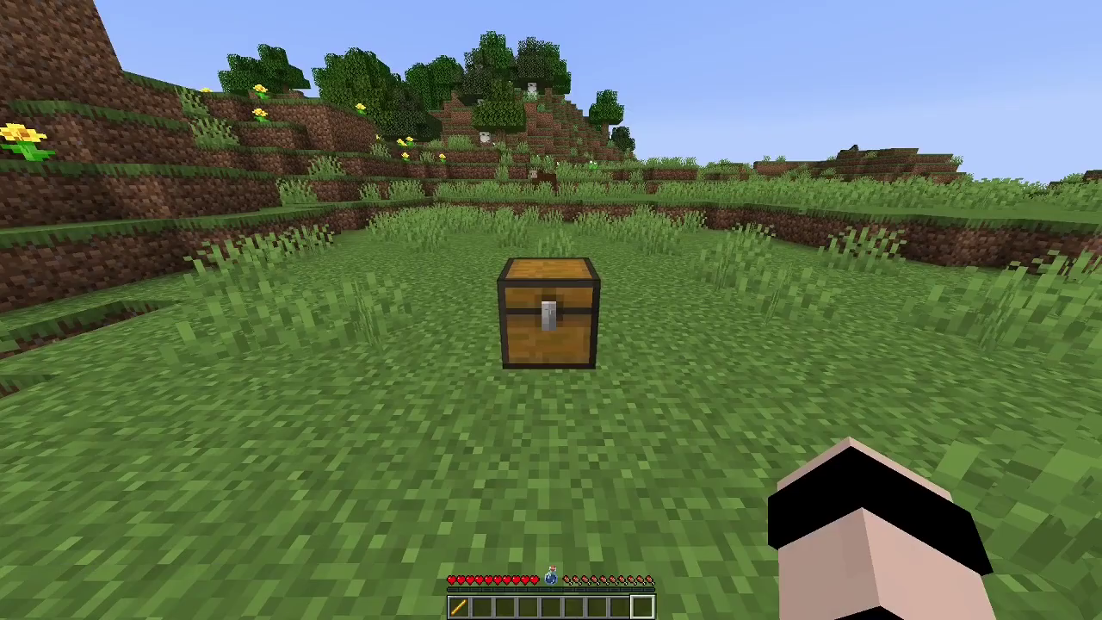
Save the items with the Duping feature and move the single blaze rod into the chest
key(Escape)
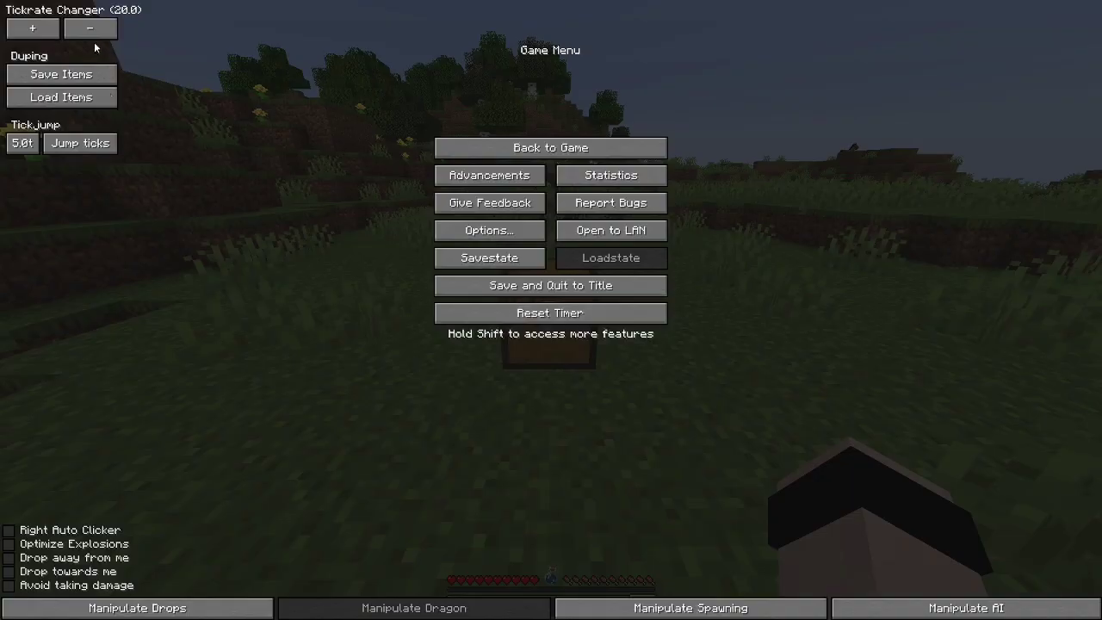
click(90, 74)
key(Escape)
right_click(551, 310)
shift+click(466, 387)
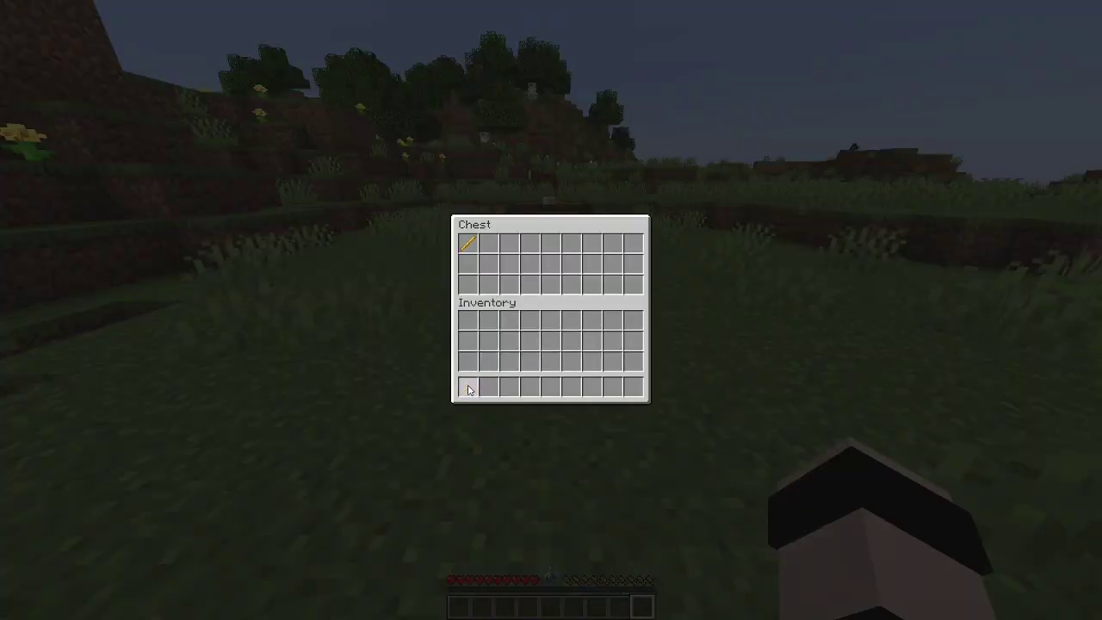
Load the saved blaze rod into the inventory and take the stored one out of the chest
key(Escape)
key(Escape)
click(84, 95)
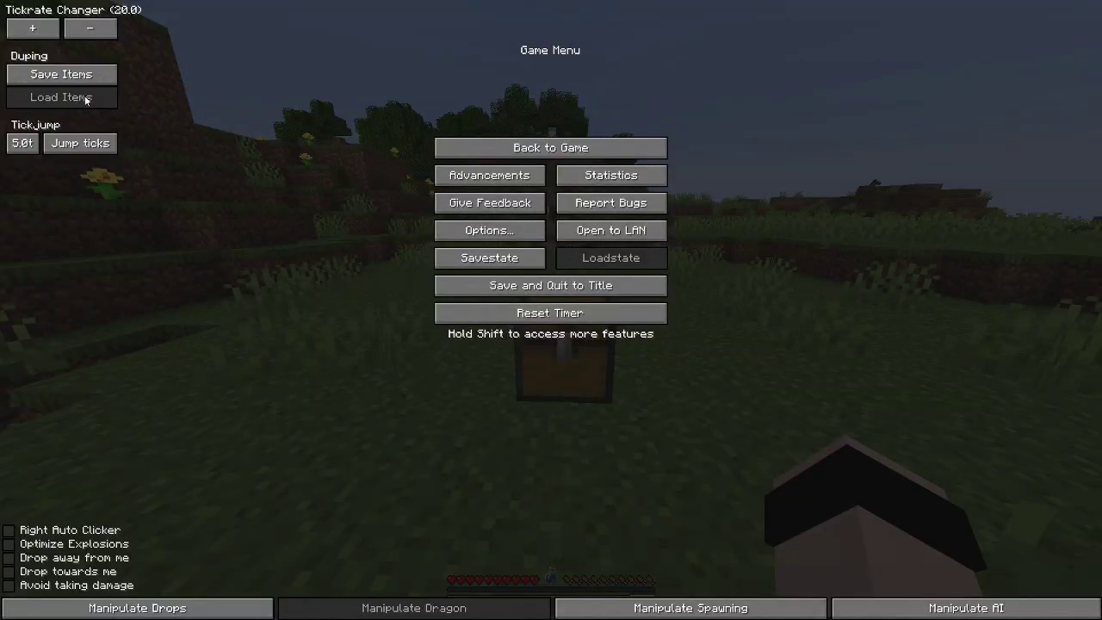
click(551, 147)
right_click(551, 310)
key(Escape)
Save the inventory with two blaze rods and move the pair into the chest
key(Escape)
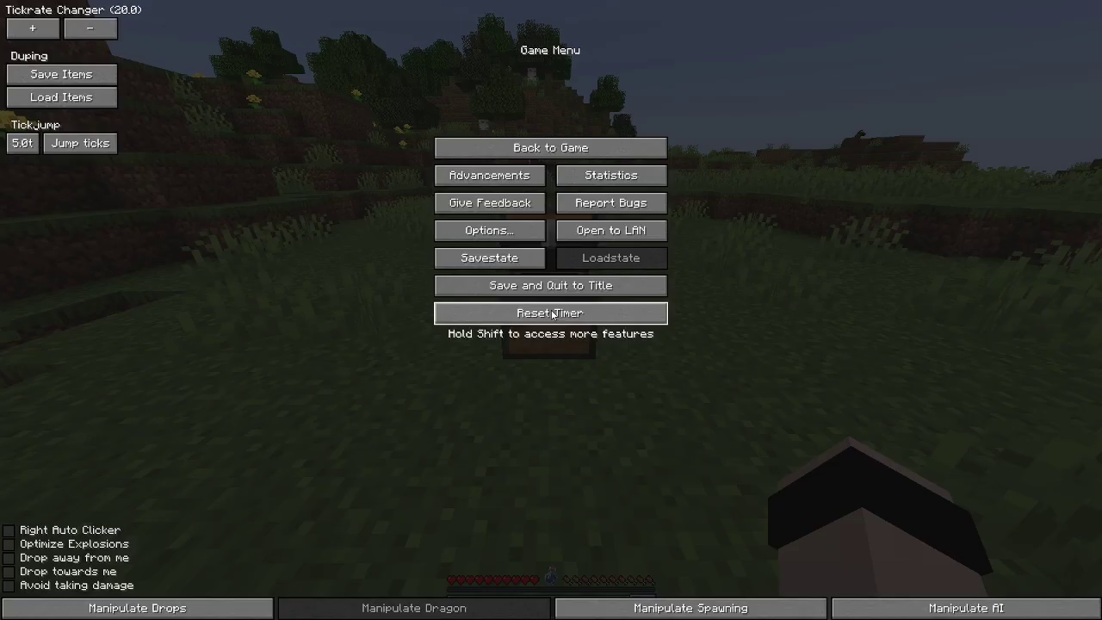
click(84, 71)
key(Escape)
right_click(552, 310)
shift+click(466, 388)
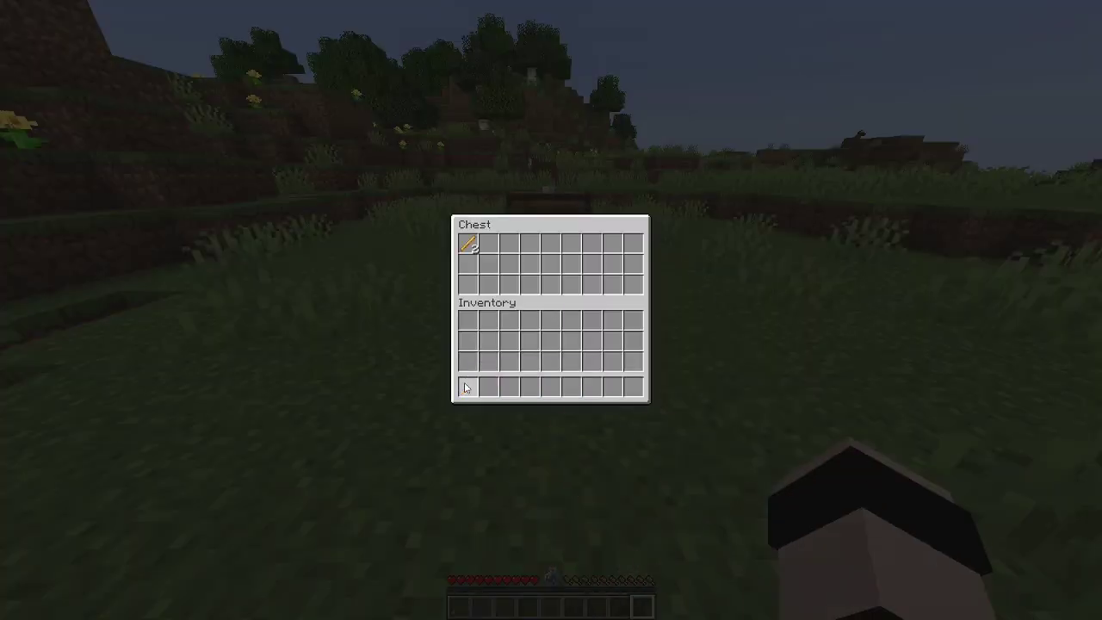
Load the saved pair of blaze rods and take the stored pair out of the chest
key(Escape)
key(Escape)
click(83, 109)
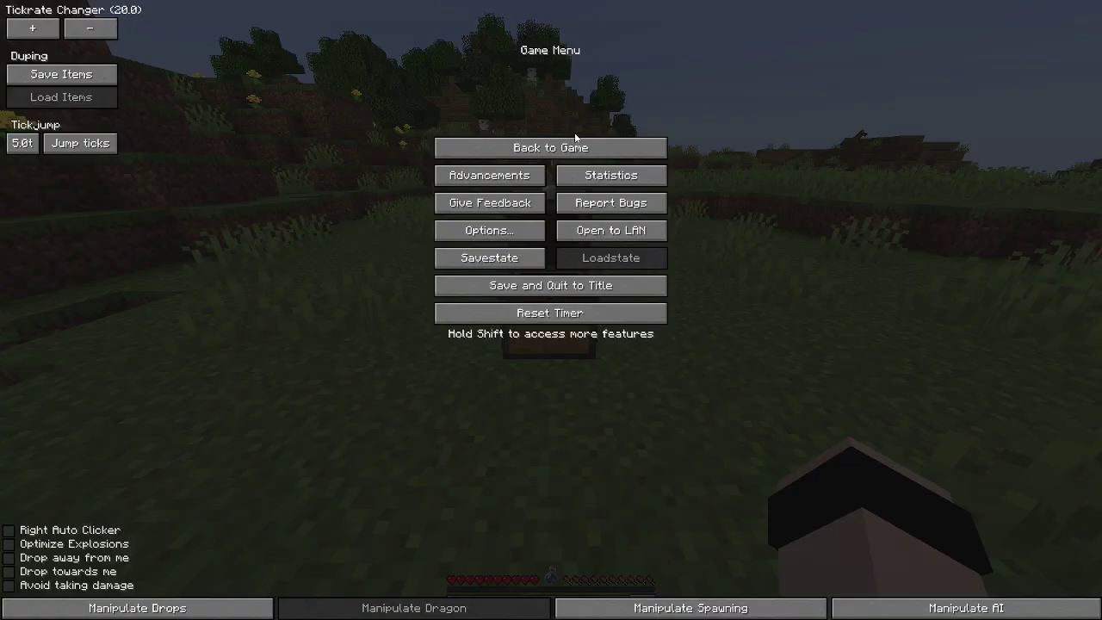
click(577, 142)
right_click(551, 310)
shift+click(465, 241)
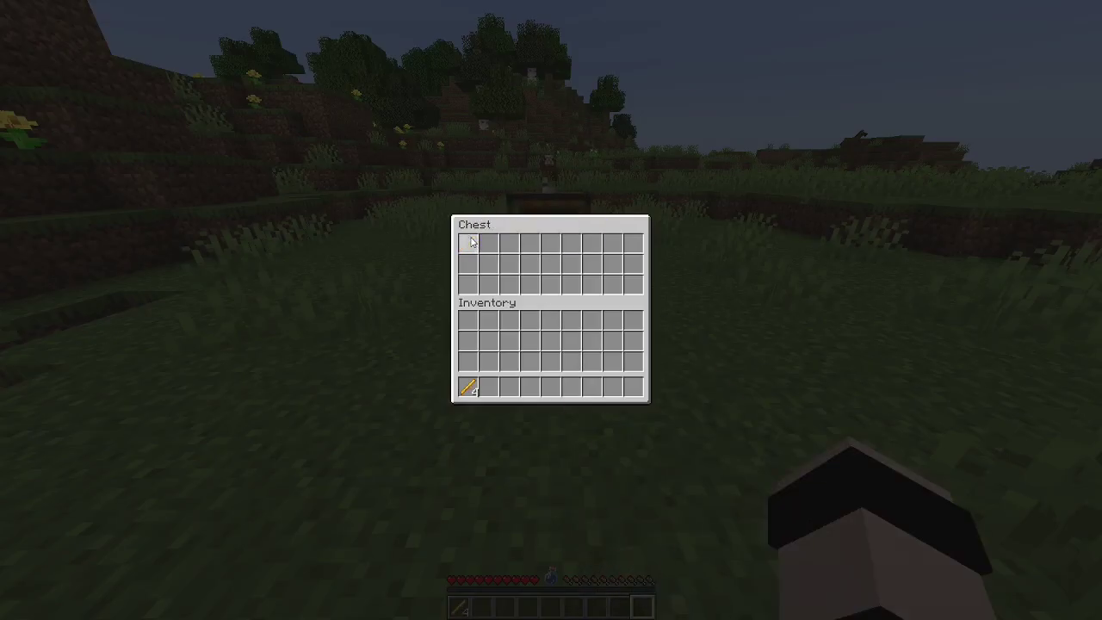
key(Escape)
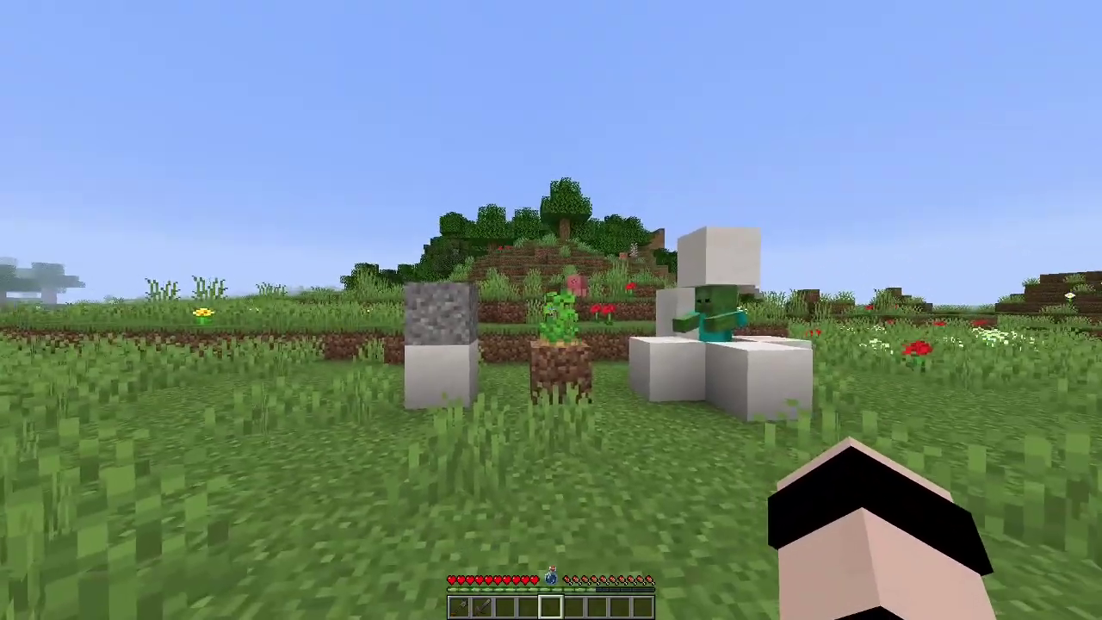
Override the gravel drops in the drop manipulation settings so that breaking gravel drops flint
key(d)
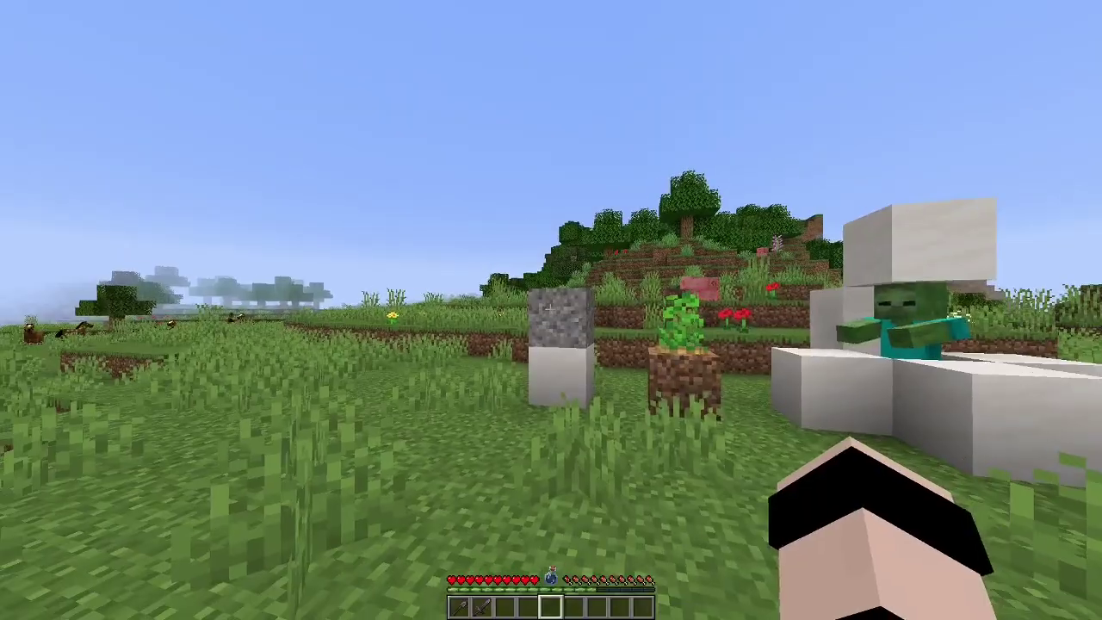
key(a)
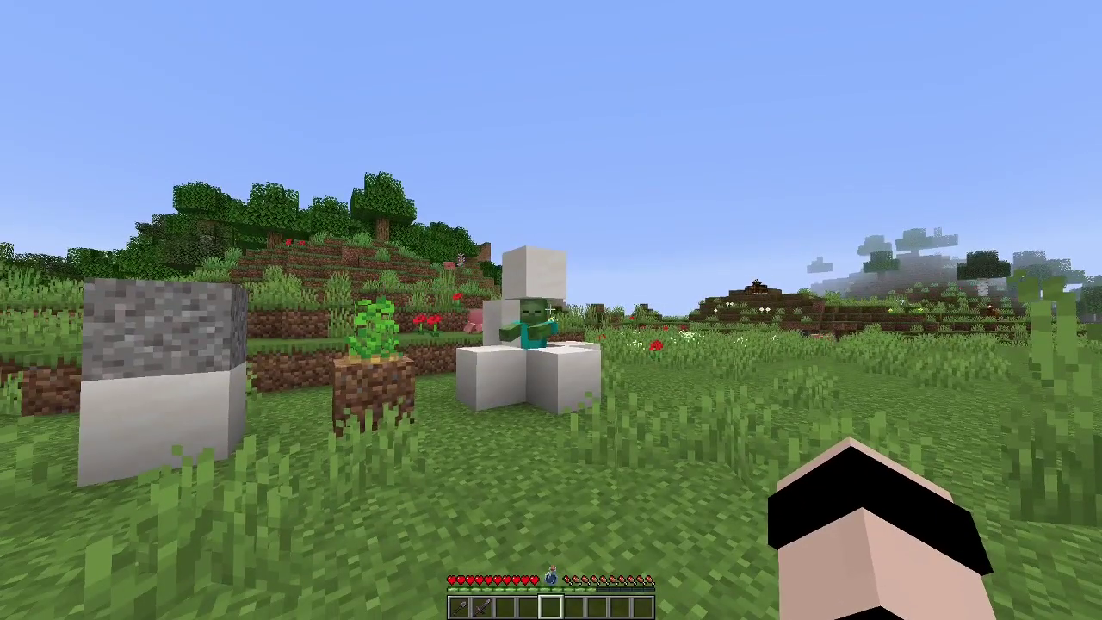
key(Escape)
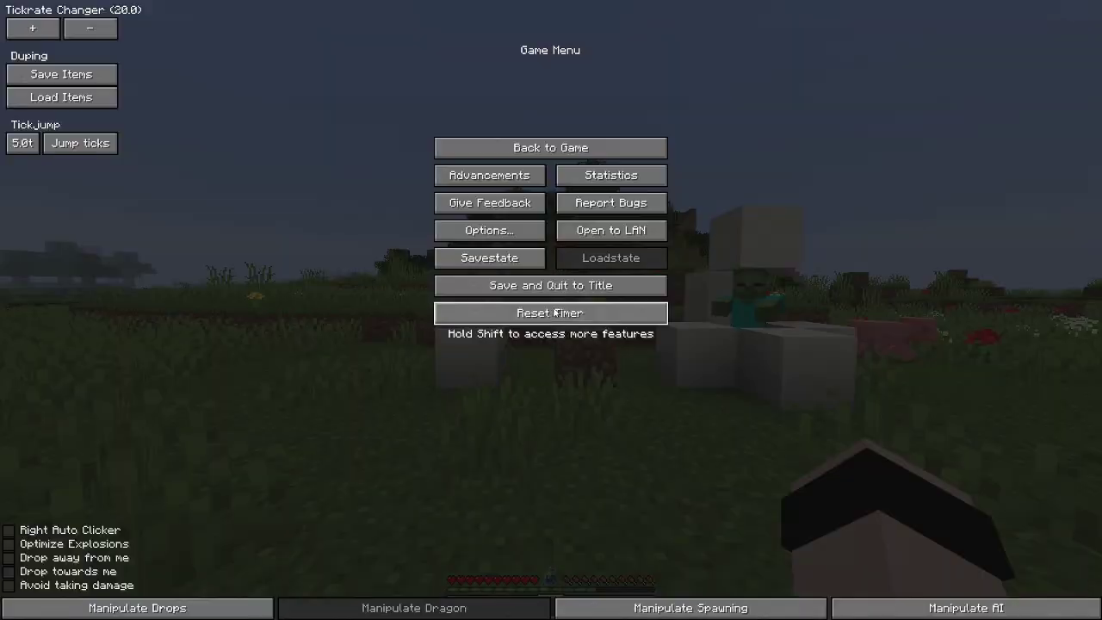
click(209, 609)
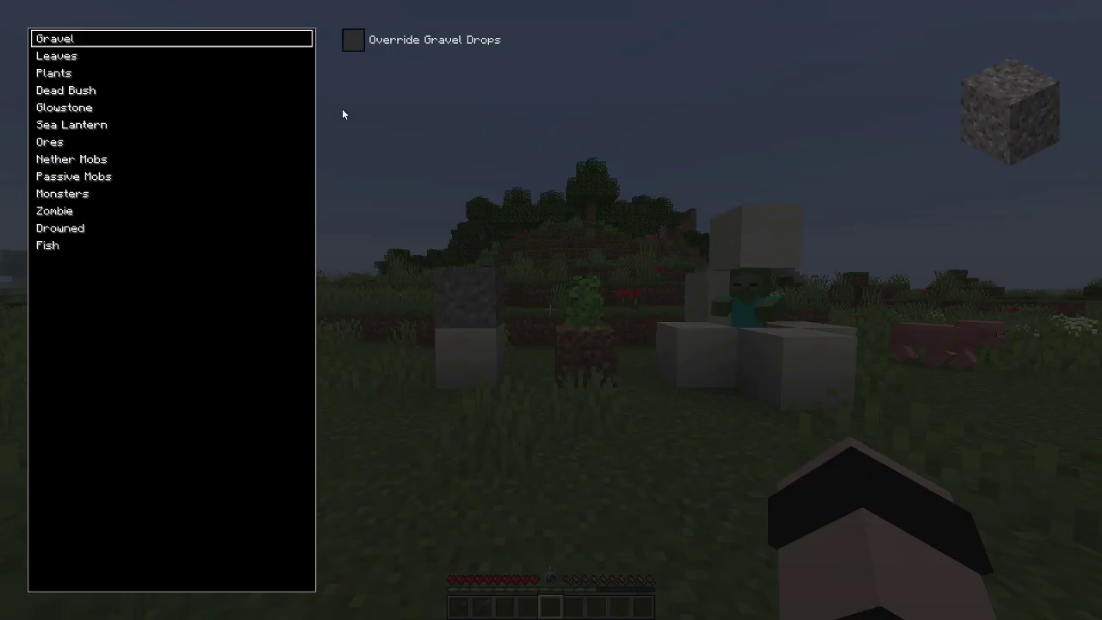
click(349, 41)
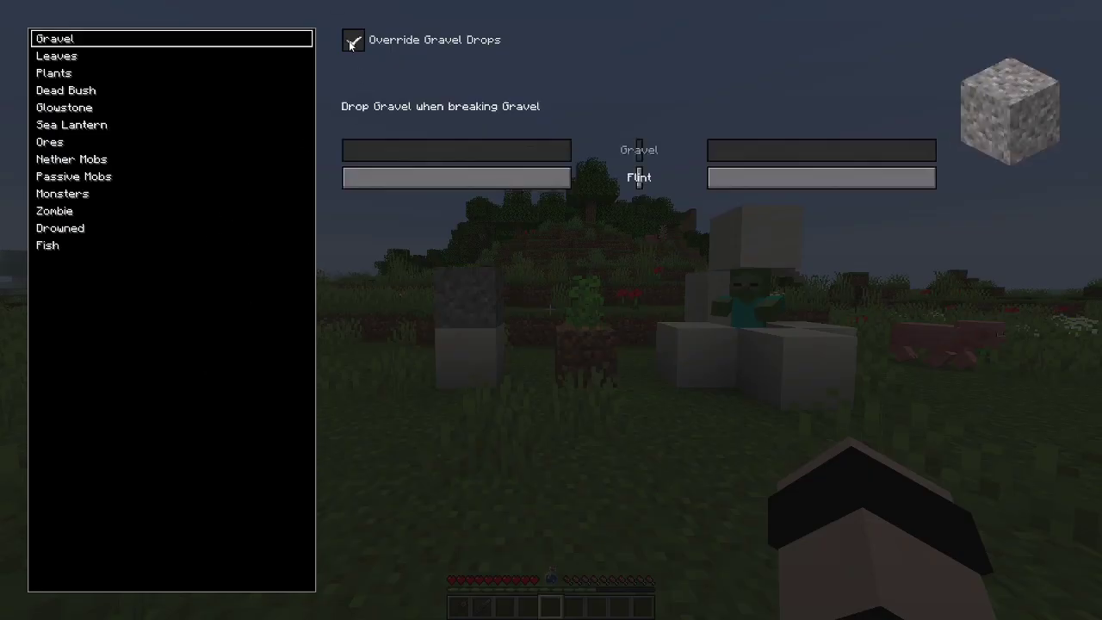
click(479, 177)
key(Escape)
Walk up to the gravel block and break it with the netherite shovel
key(1)
key(w)
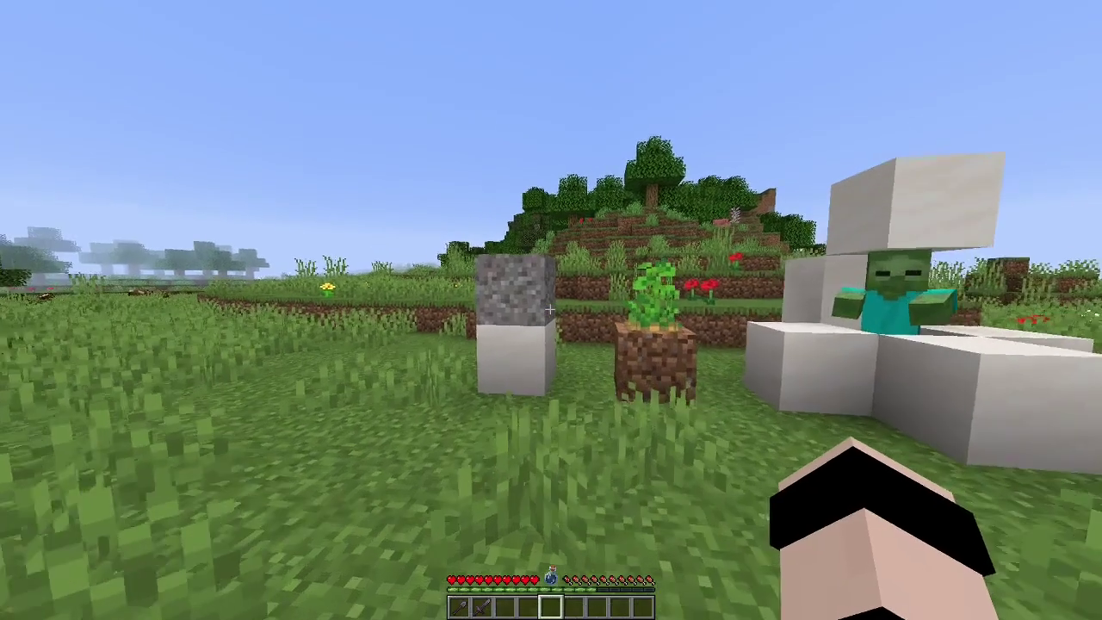
click(551, 310)
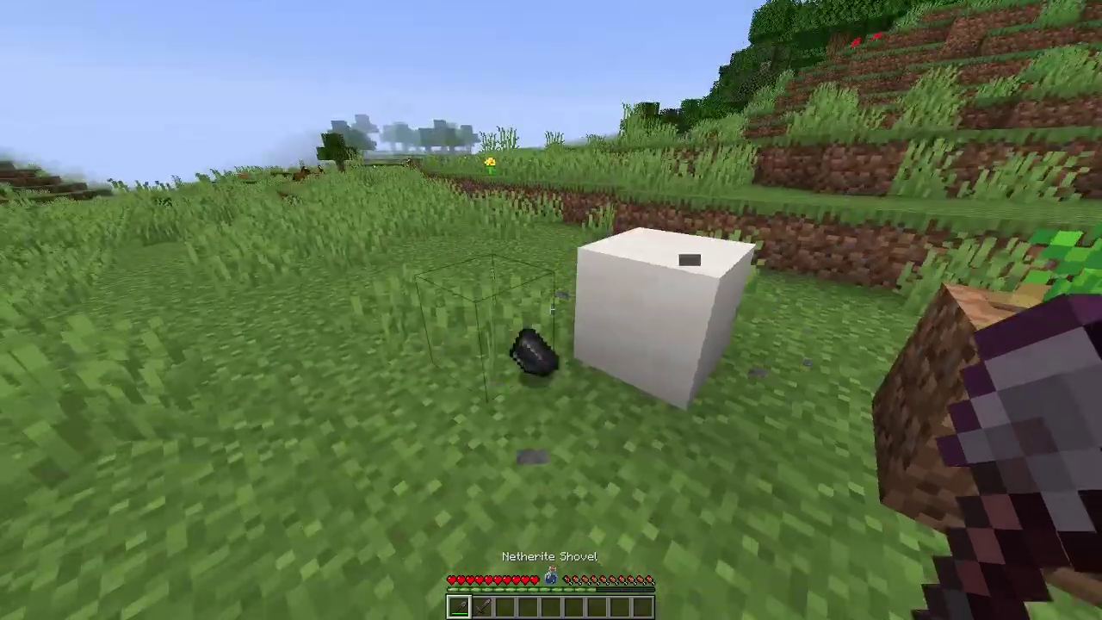
Override the plant drops and enable Optimize Potato Drops
key(o)
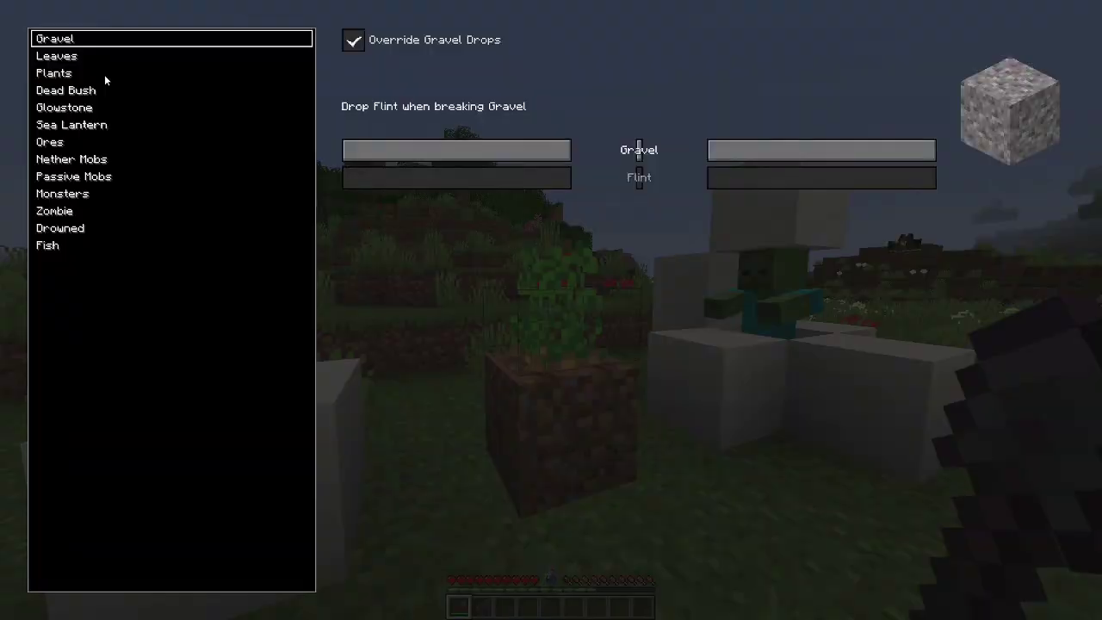
click(104, 74)
click(353, 43)
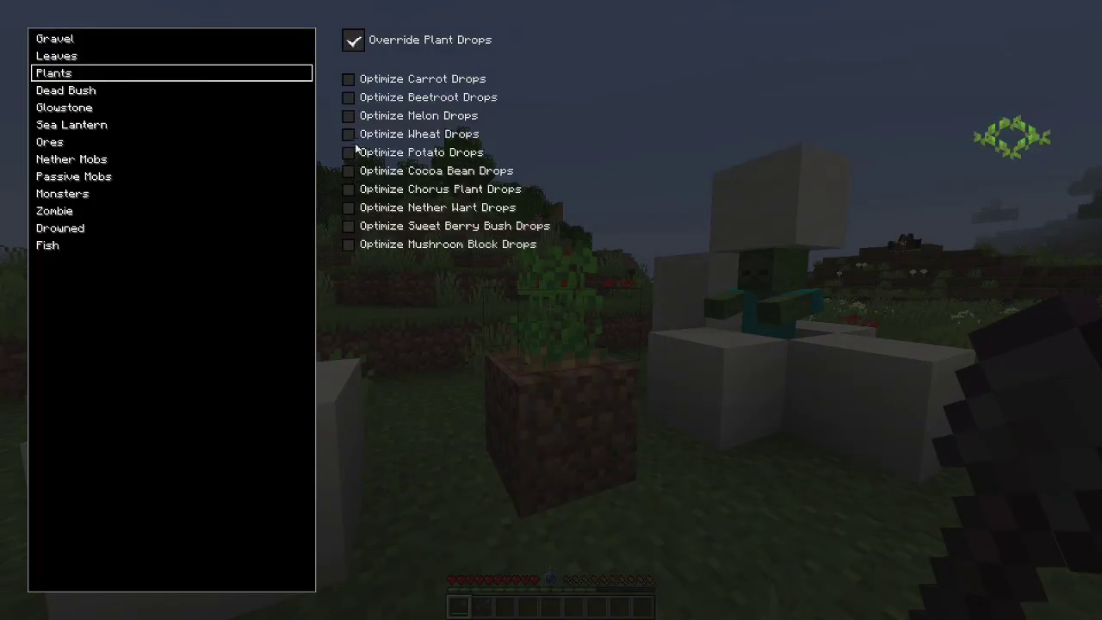
key(Escape)
Break the potato plant, collect its drops and select the poisonous potato and the potatoes in the hotbar
click(551, 310)
key(w)
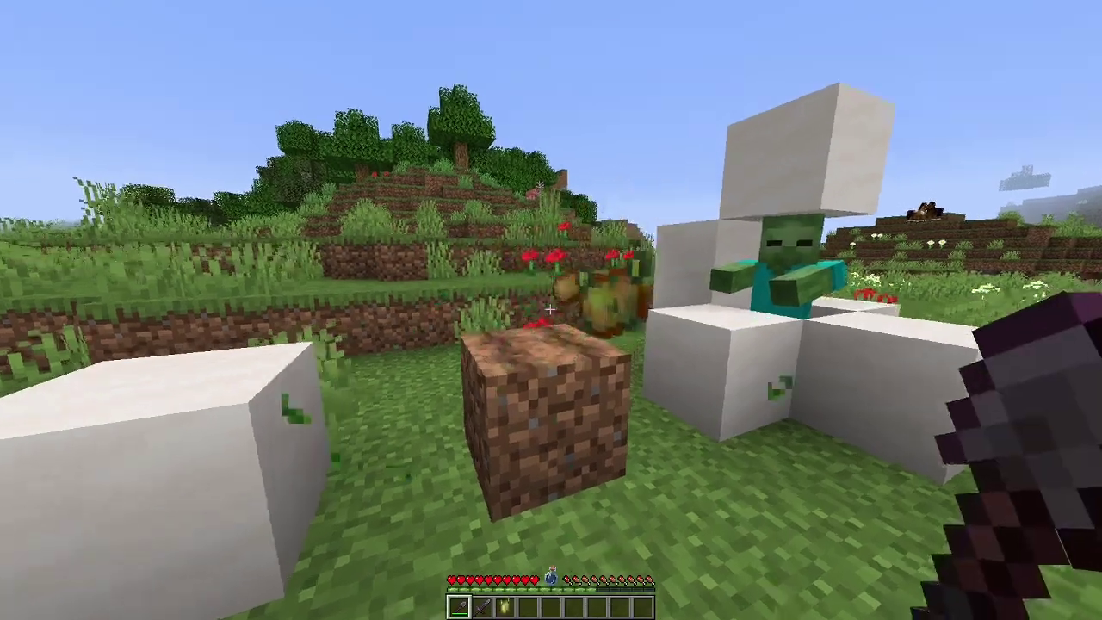
key(3)
key(s)
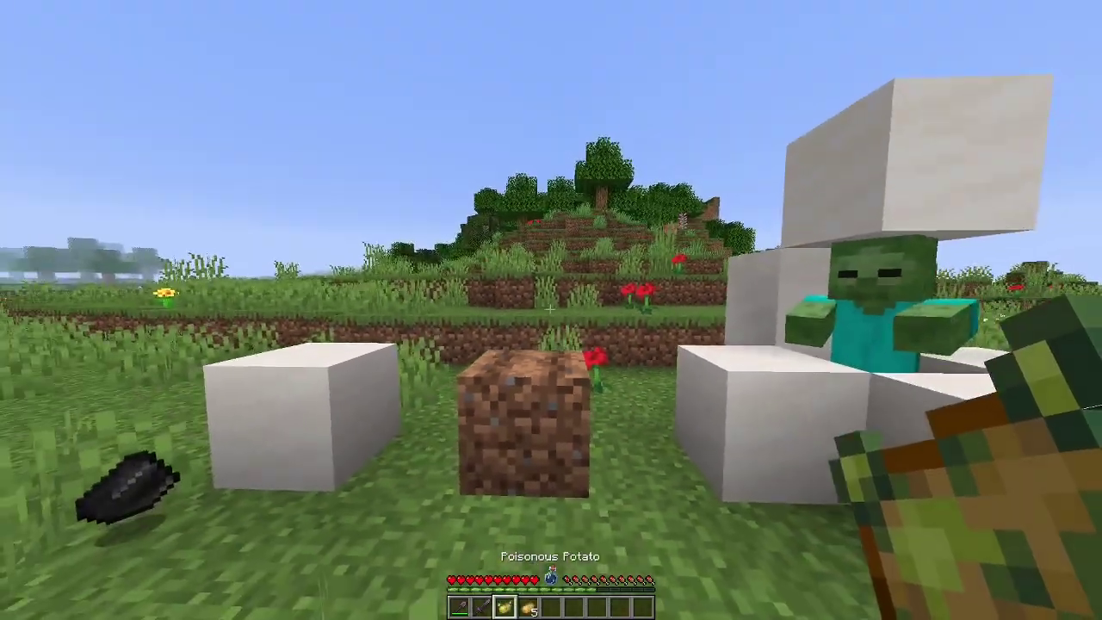
key(4)
Override the zombie drops to 2 rotten flesh and an iron ingot
key(a)
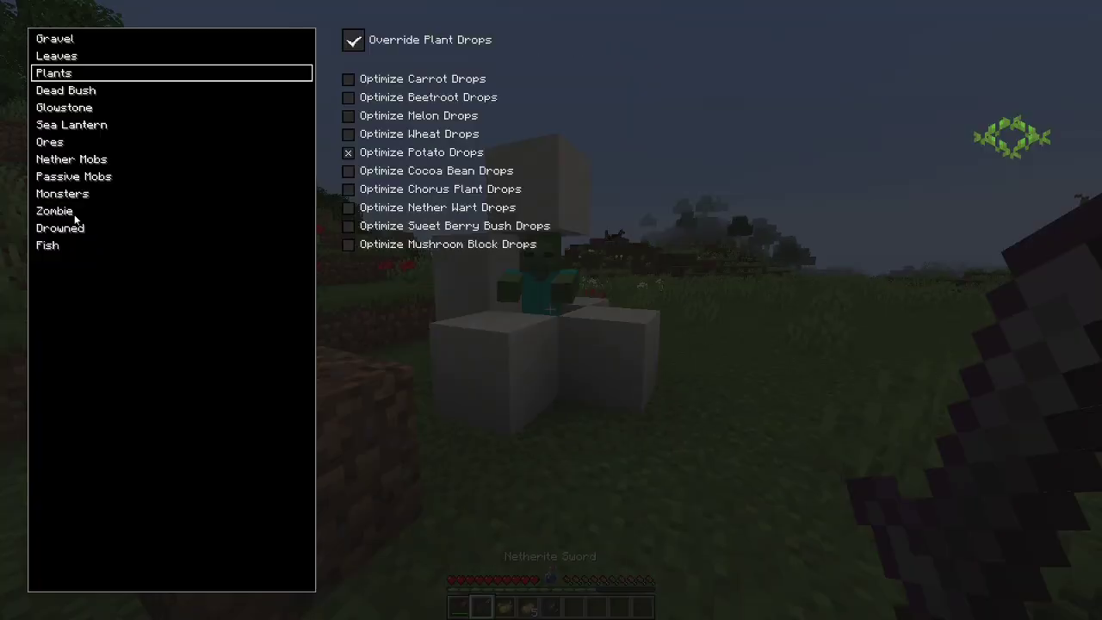
click(69, 211)
click(368, 47)
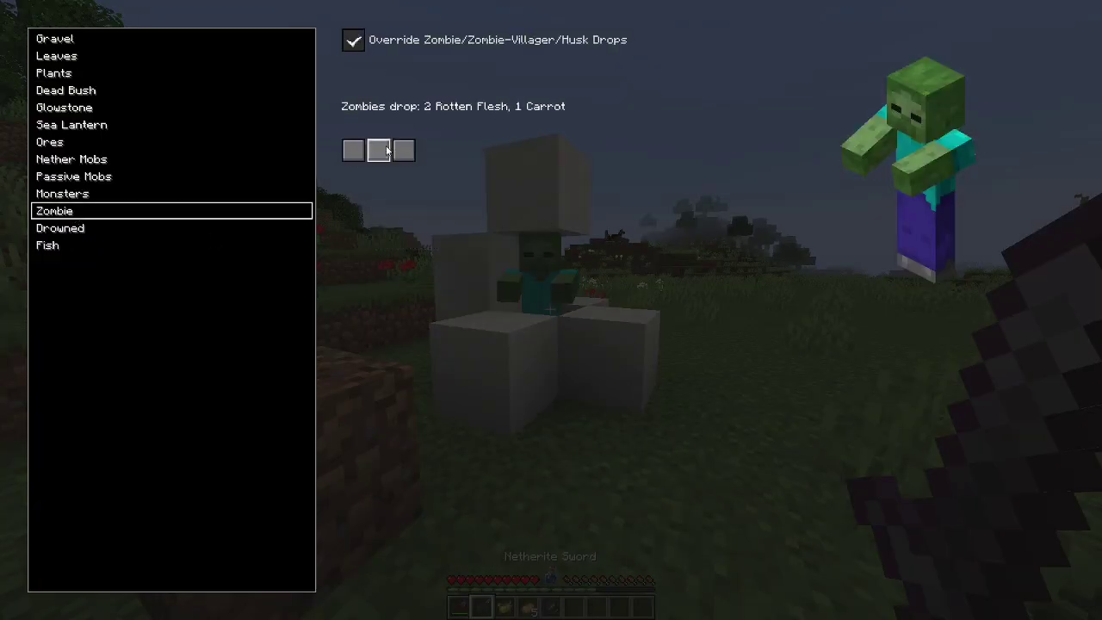
key(Escape)
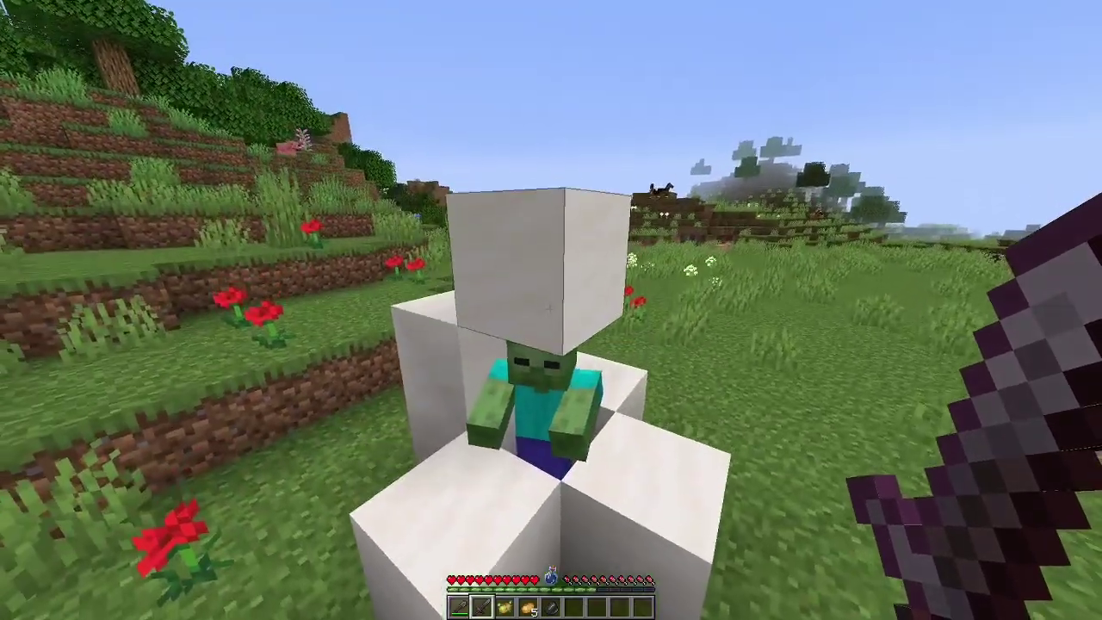
Kill the enclosed zombie with the netherite sword, collect its drops and go through them in the hotbar
click(552, 310)
click(551, 310)
key(w)
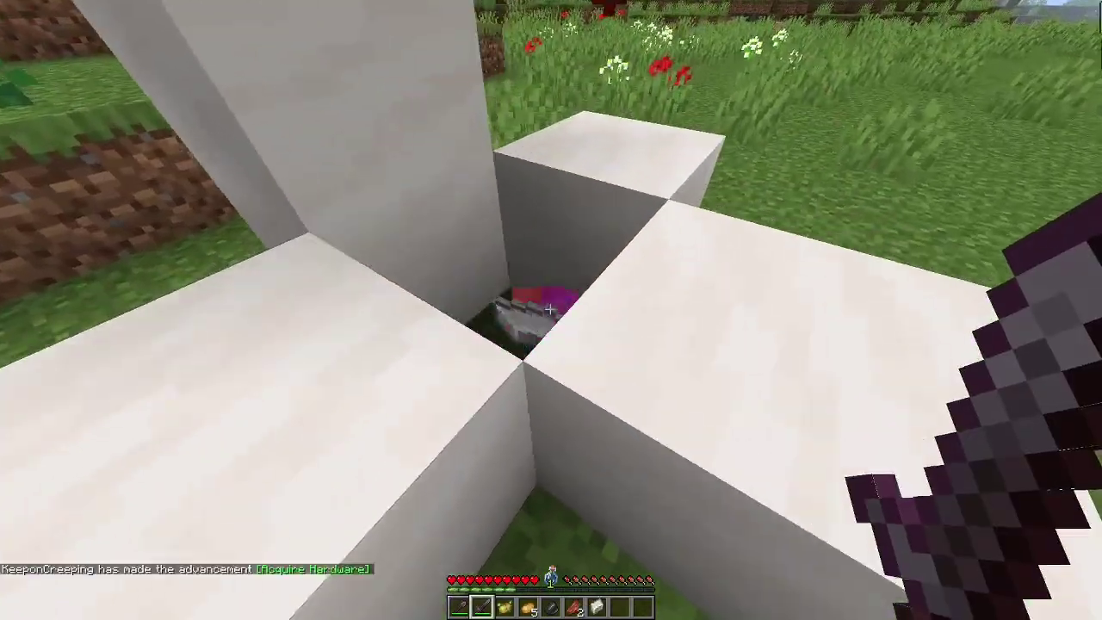
key(6)
key(s)
scroll(551, 310, down, 1)
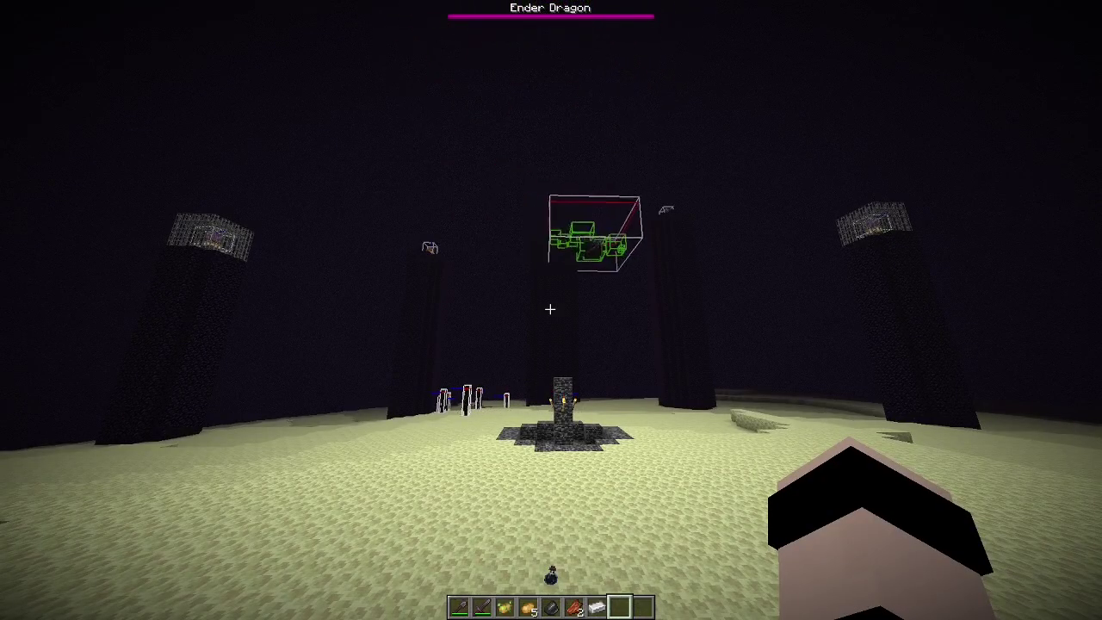
Make the Ender Dragon try to land through dragon manipulation and return to the game
key(Escape)
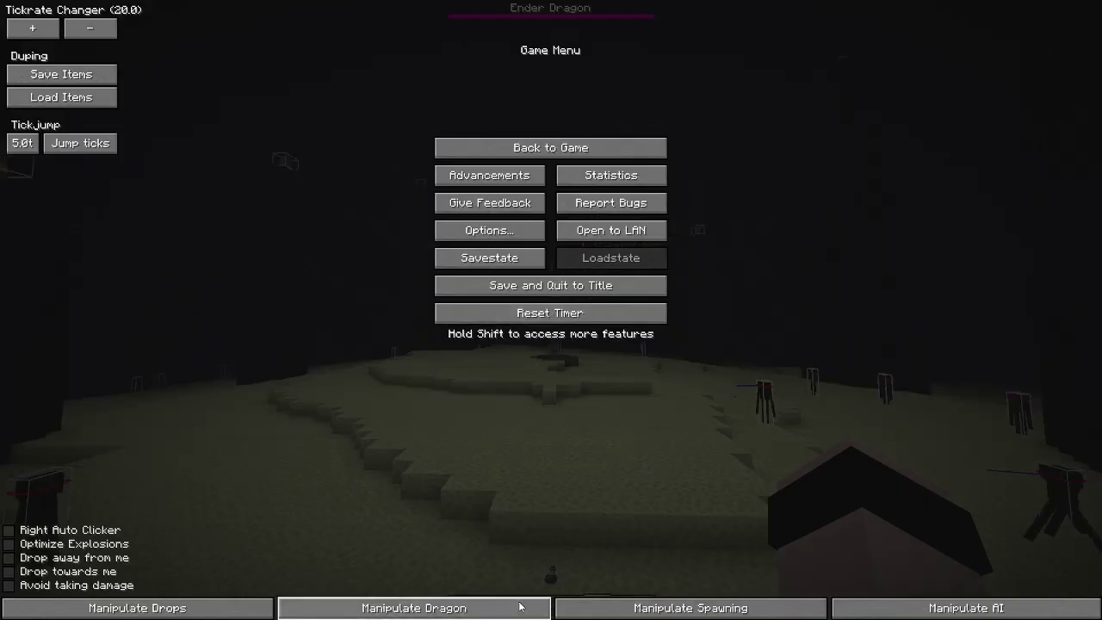
click(521, 606)
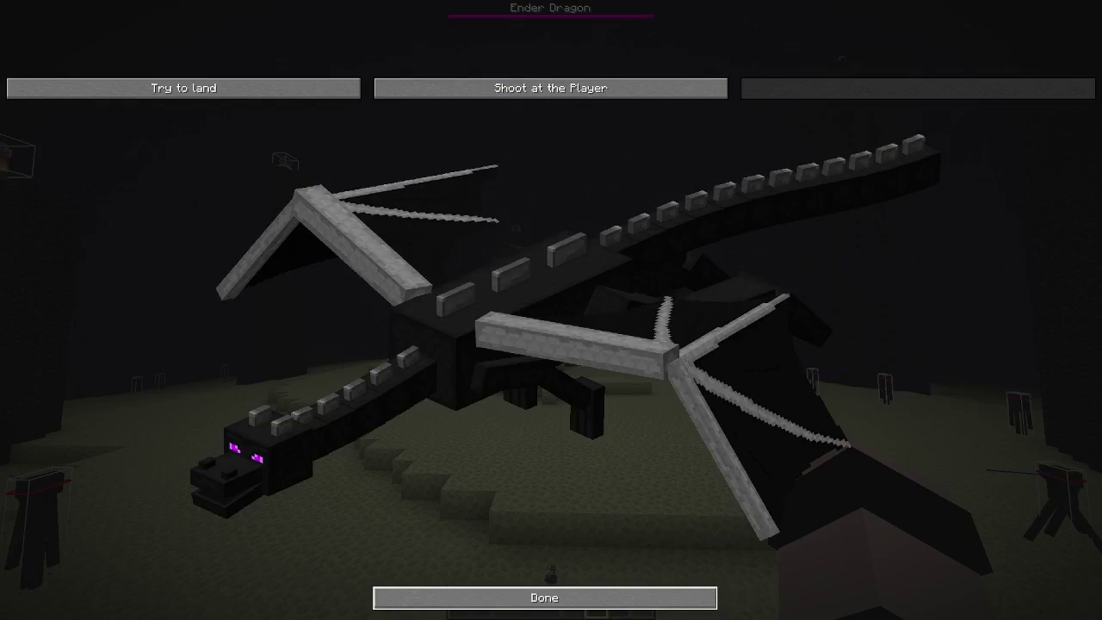
click(256, 90)
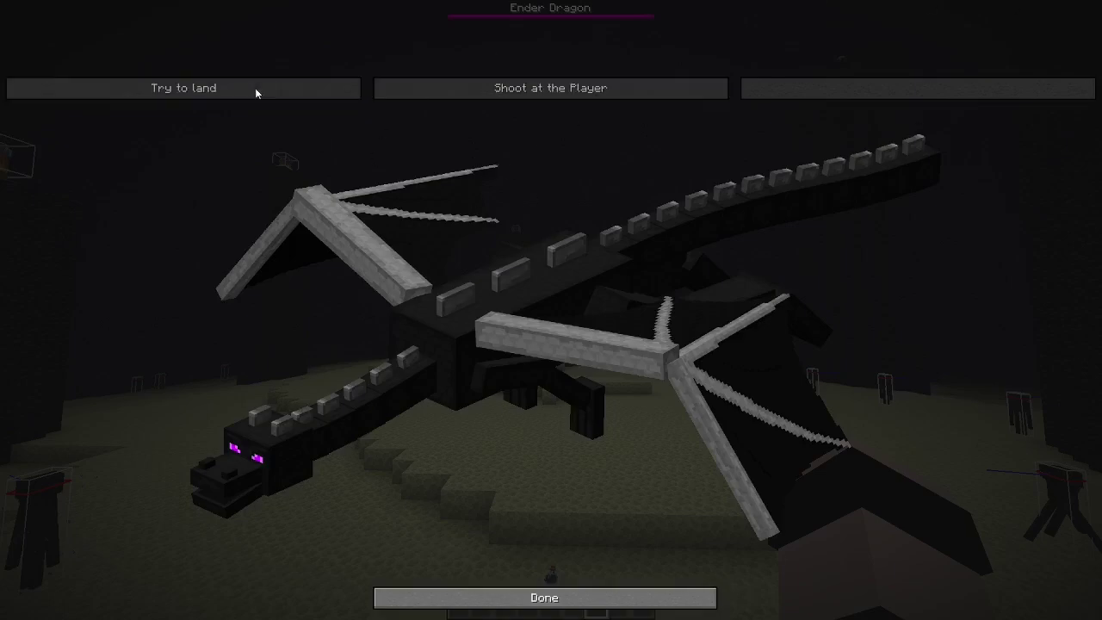
click(568, 607)
key(Escape)
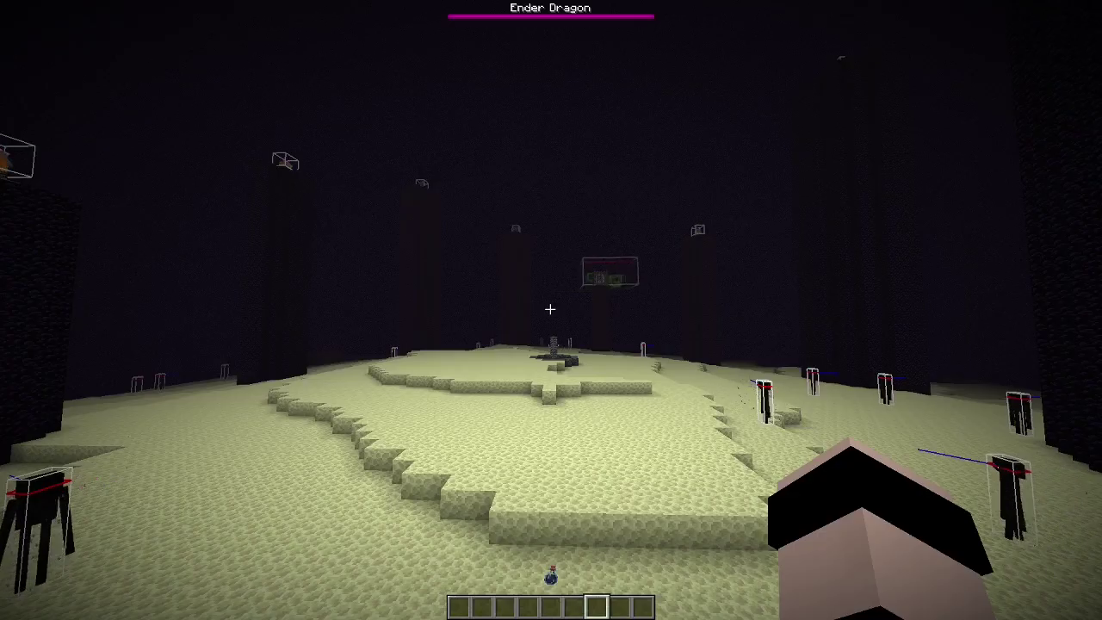
Fly toward the bedrock fountain and around it to watch the Ender Dragon's landing
key(w)
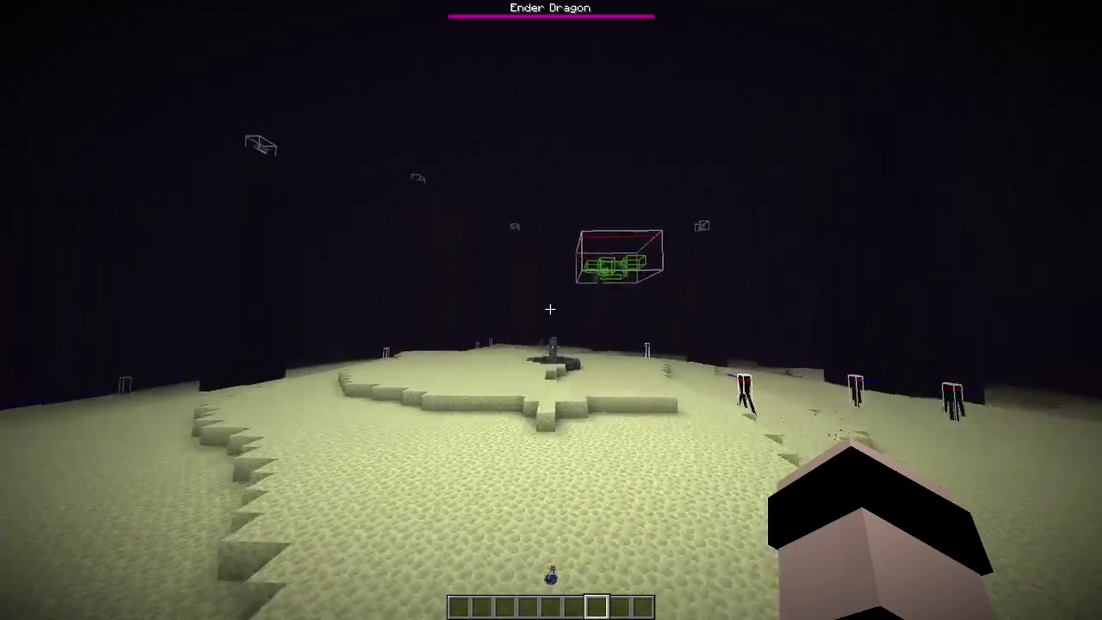
key(w)
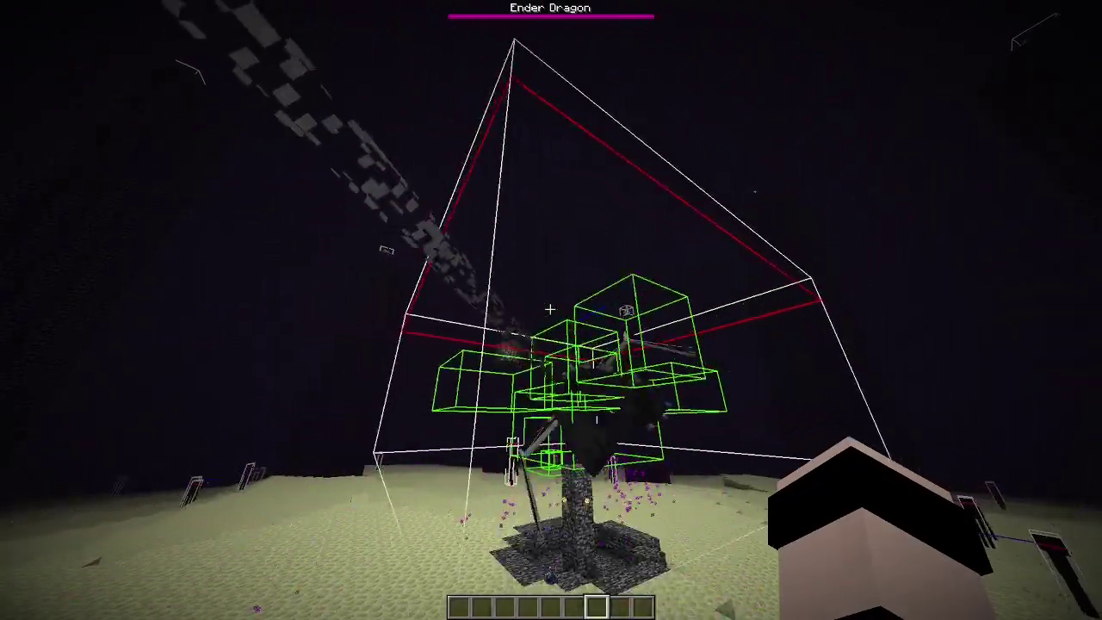
key(a)
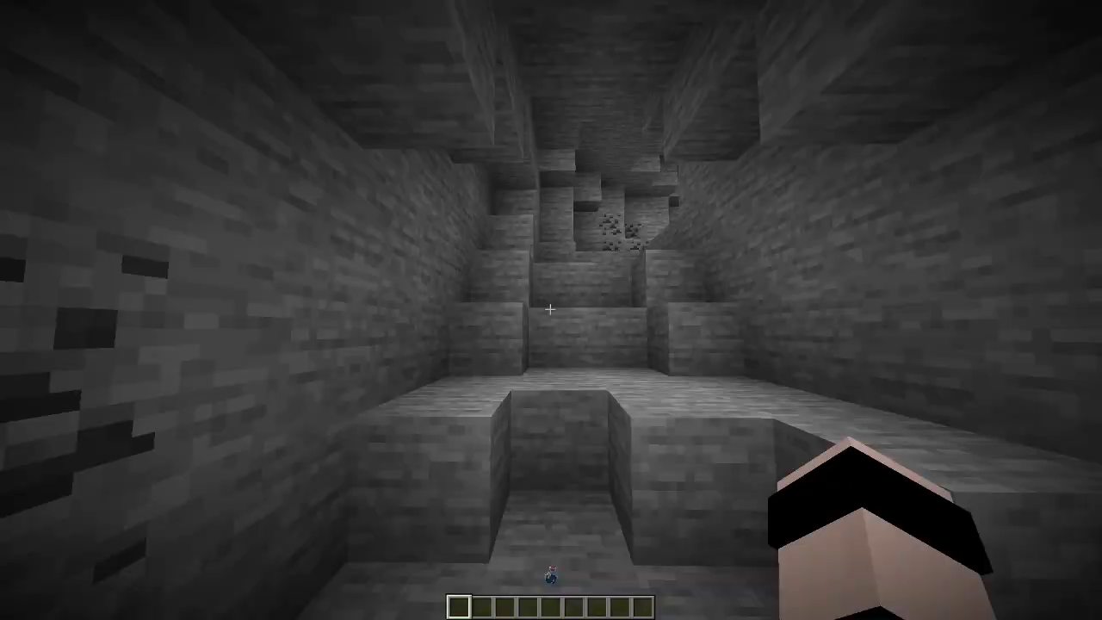
Browse the spawnable entities in spawn manipulation as far as the Ghast and leave without spawning one
key(Escape)
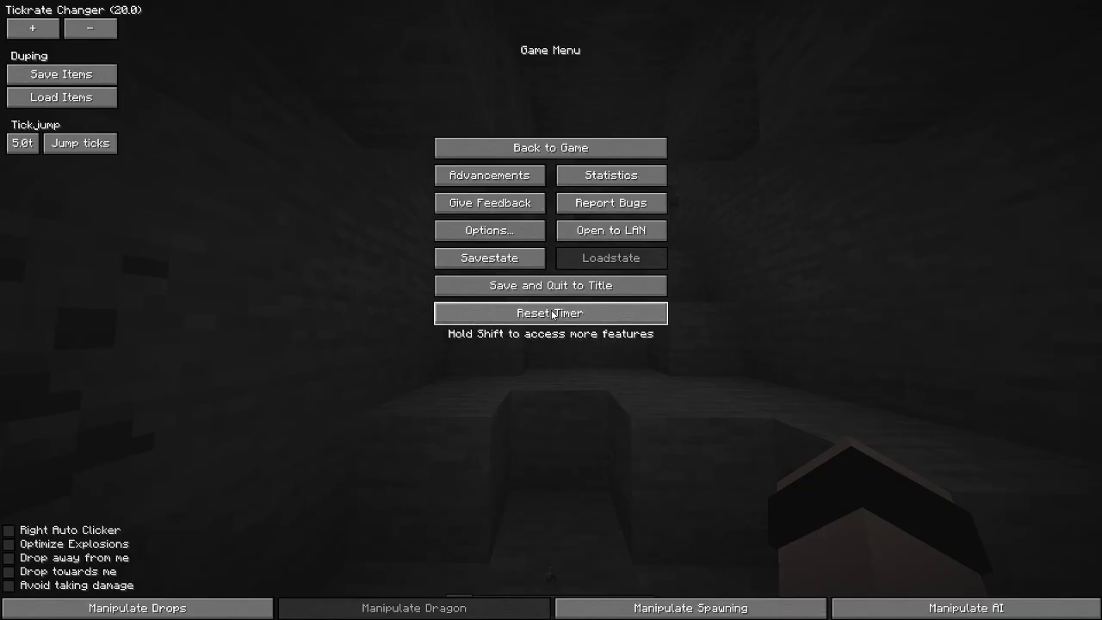
click(704, 608)
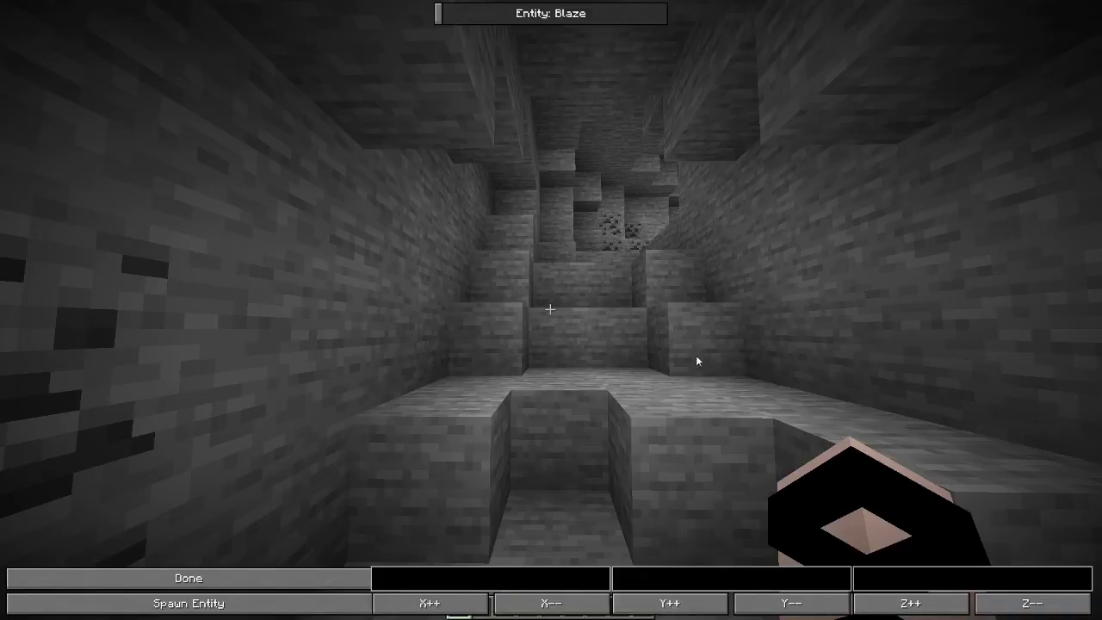
drag(443, 11, 466, 13)
click(540, 20)
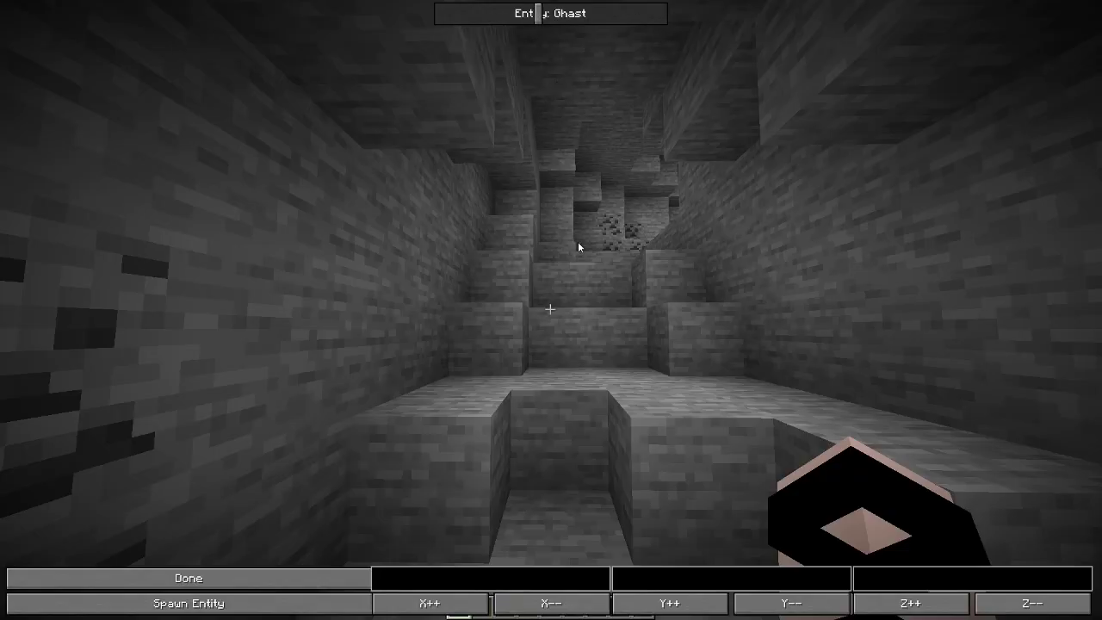
key(Escape)
Show the debug coordinates, enter the entity spawn position -1, 47, -168 and shift it toward negative Z
key(F3)
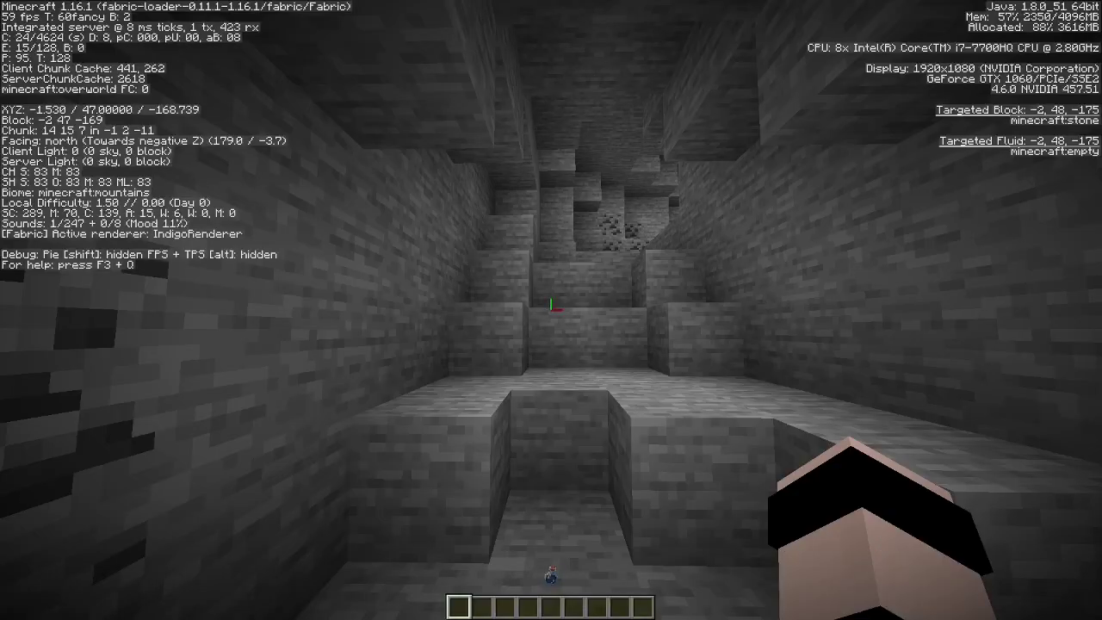
key(Escape)
click(743, 601)
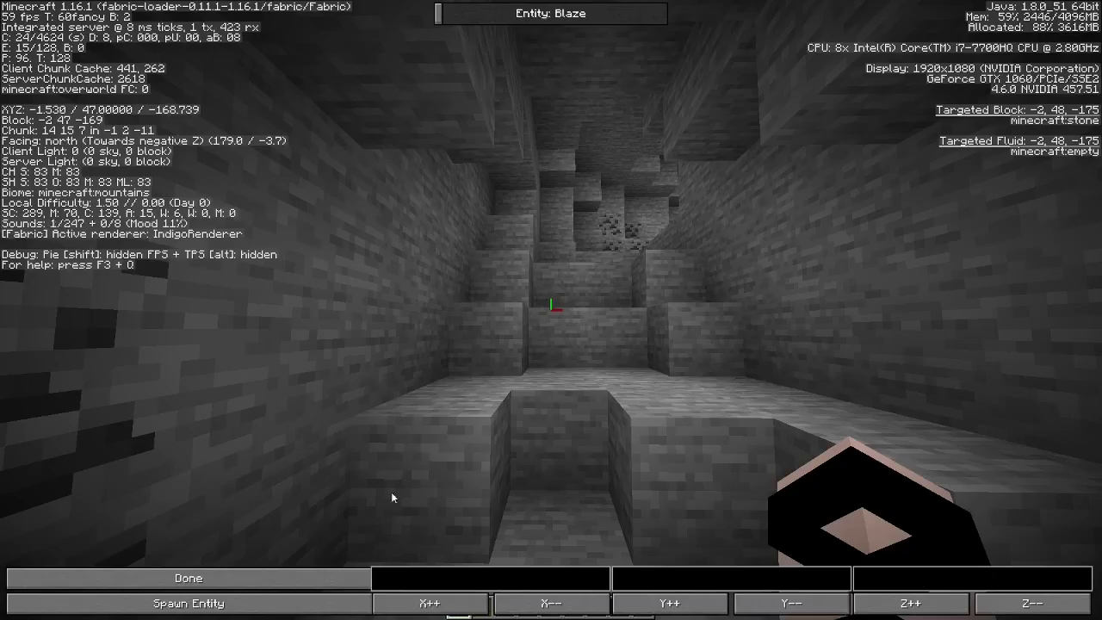
click(512, 576)
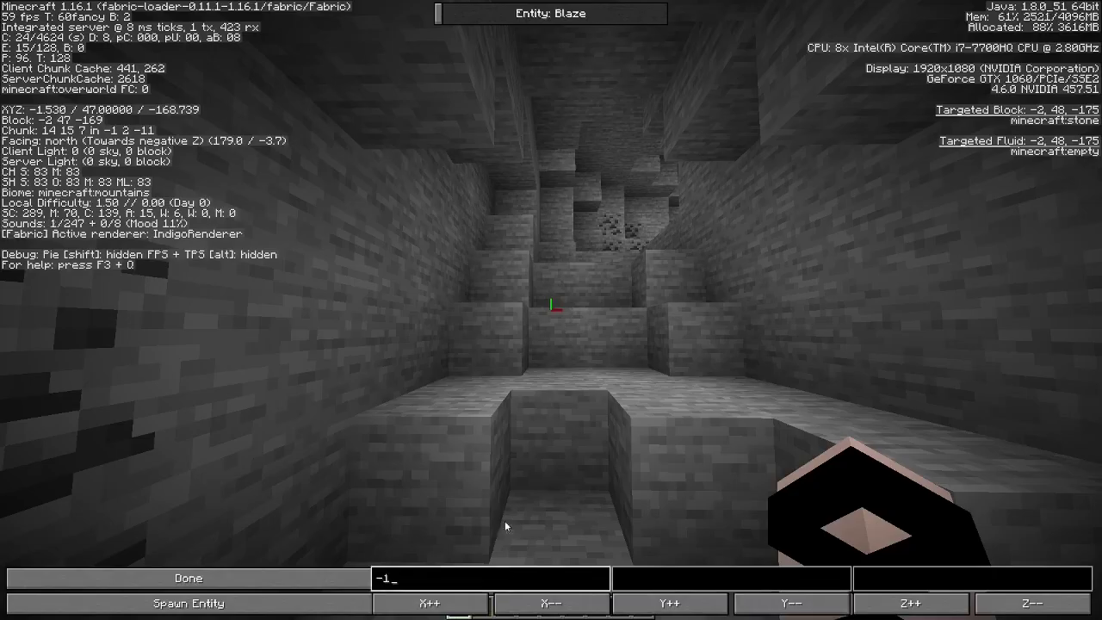
click(672, 576)
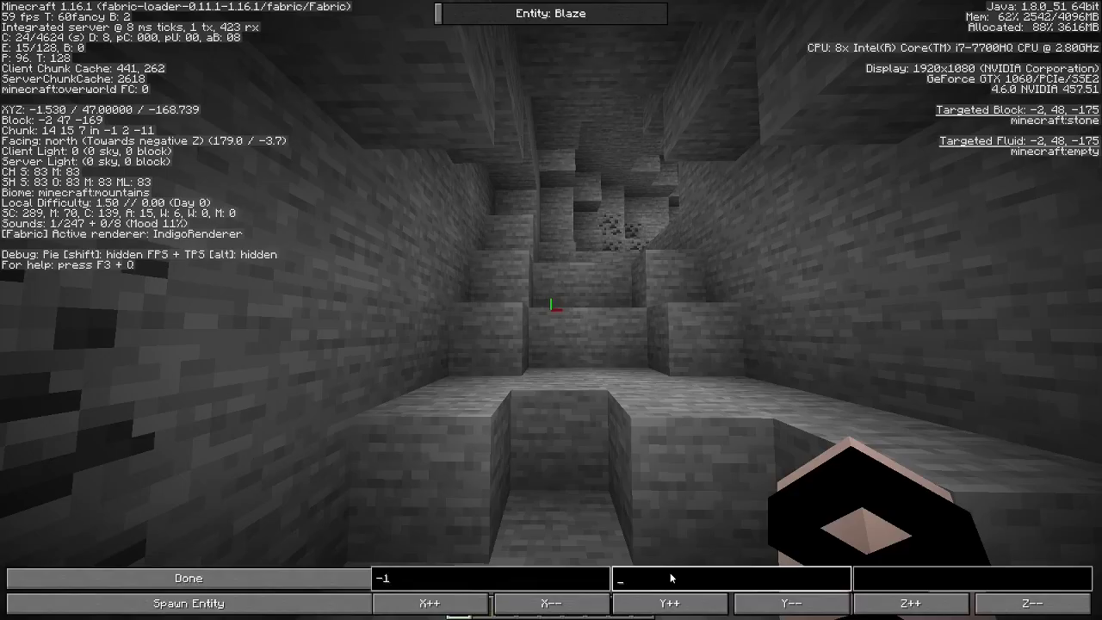
click(869, 582)
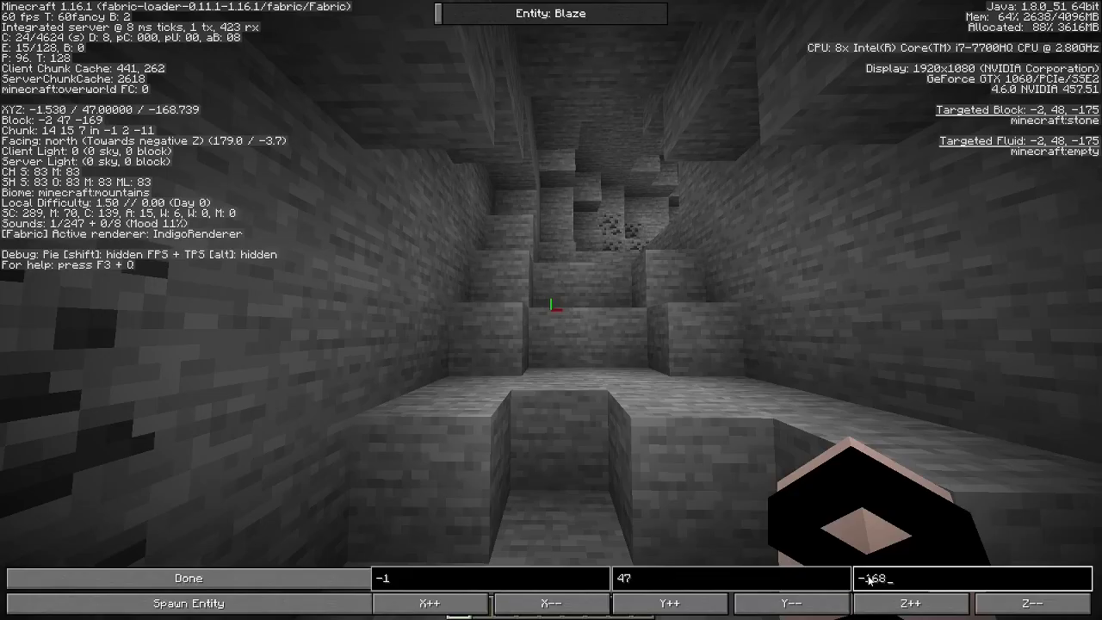
click(992, 603)
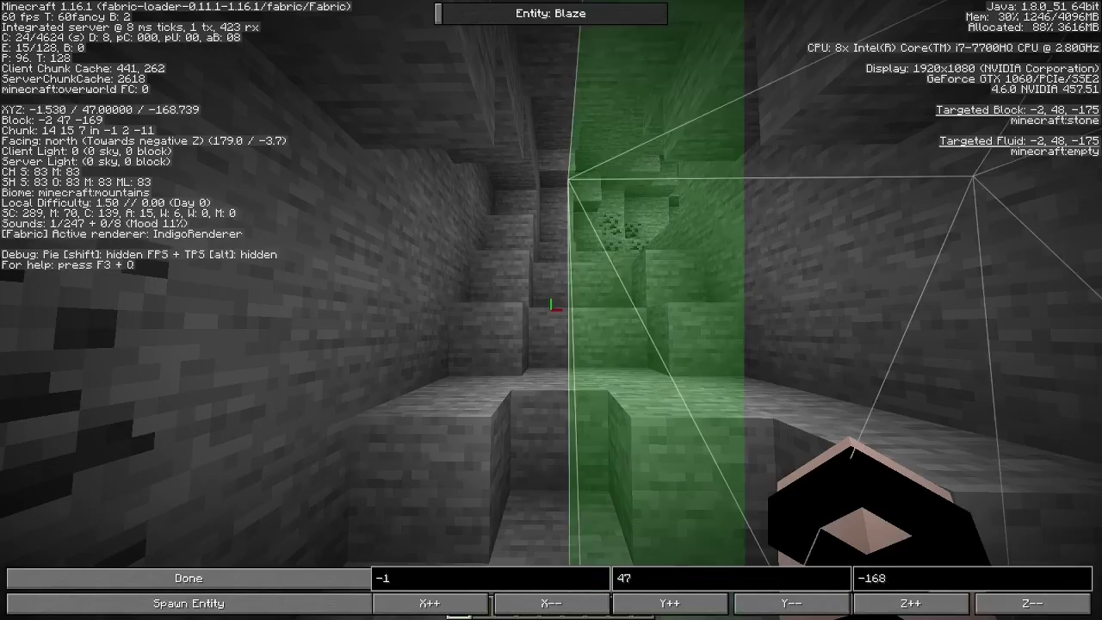
click(1018, 603)
Spawn a Creeper at the chosen position, and do the same with a Blaze
click(451, 19)
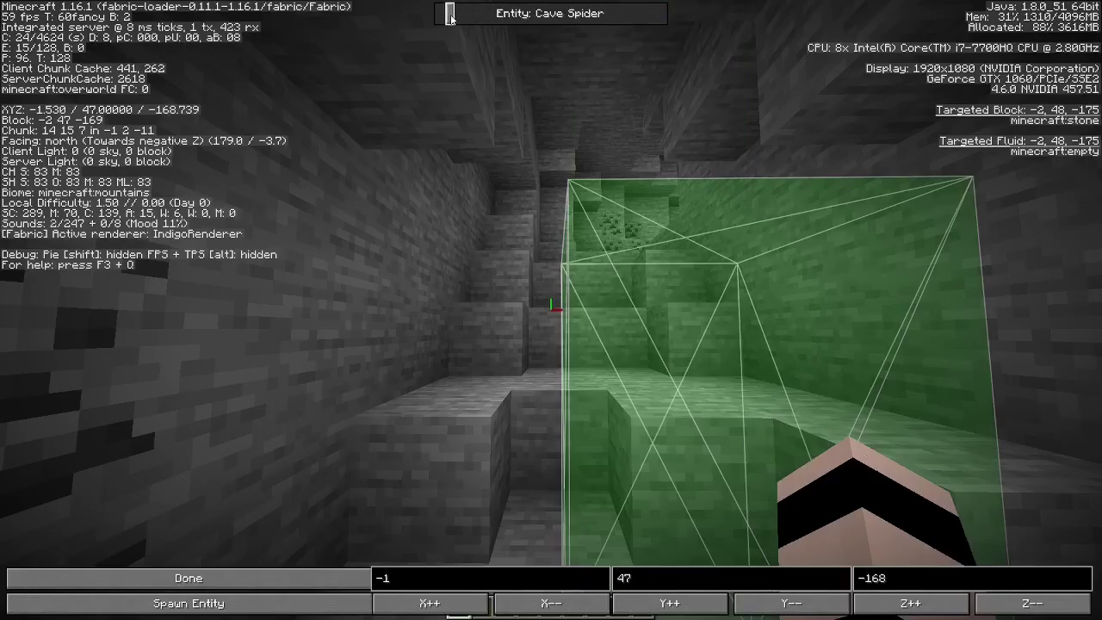
drag(446, 16, 471, 27)
click(232, 603)
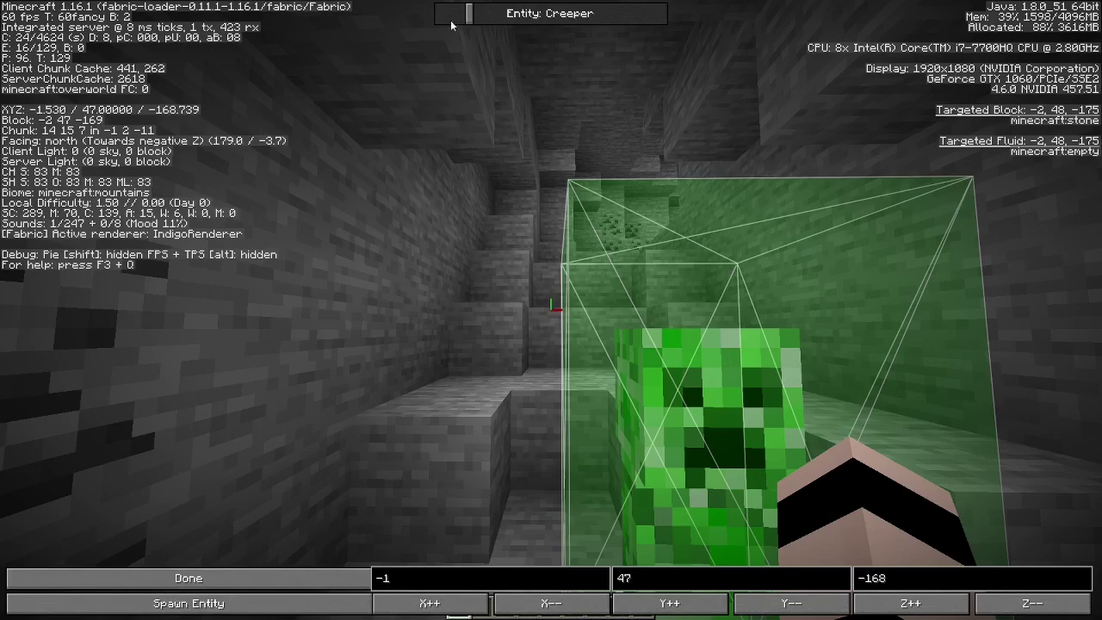
drag(468, 12, 433, 19)
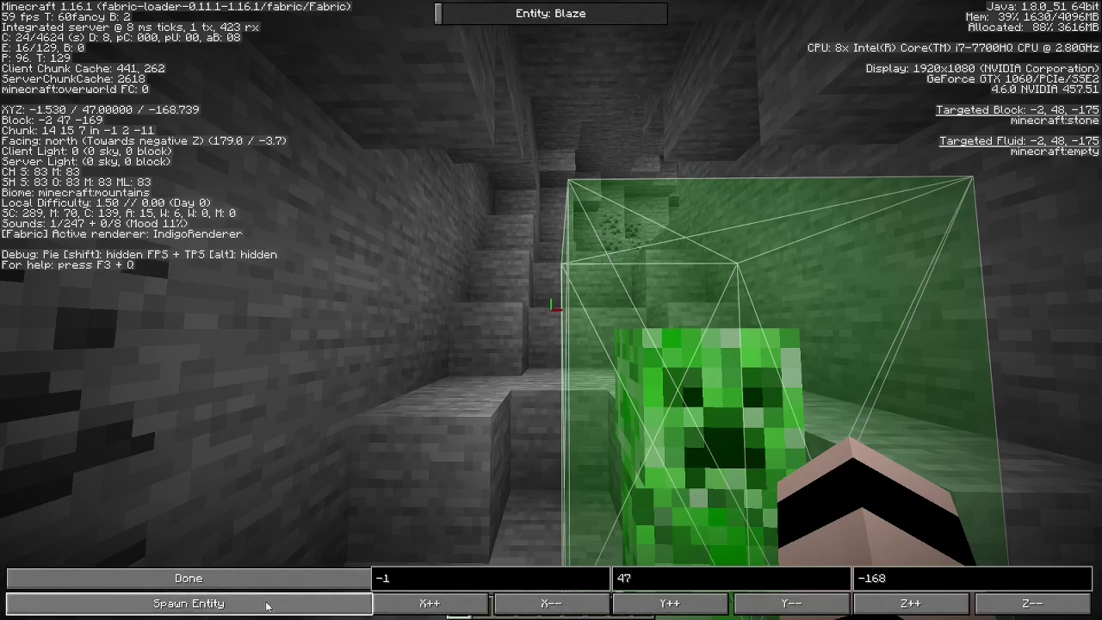
click(224, 603)
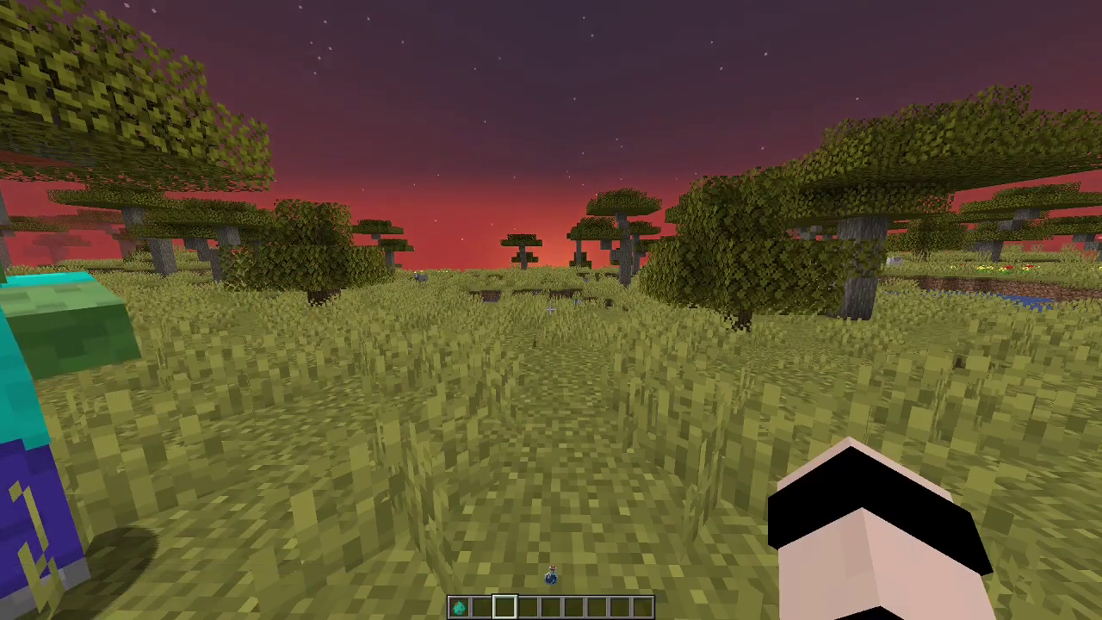
Open AI manipulation and cycle forward through the nearby entities
key(Escape)
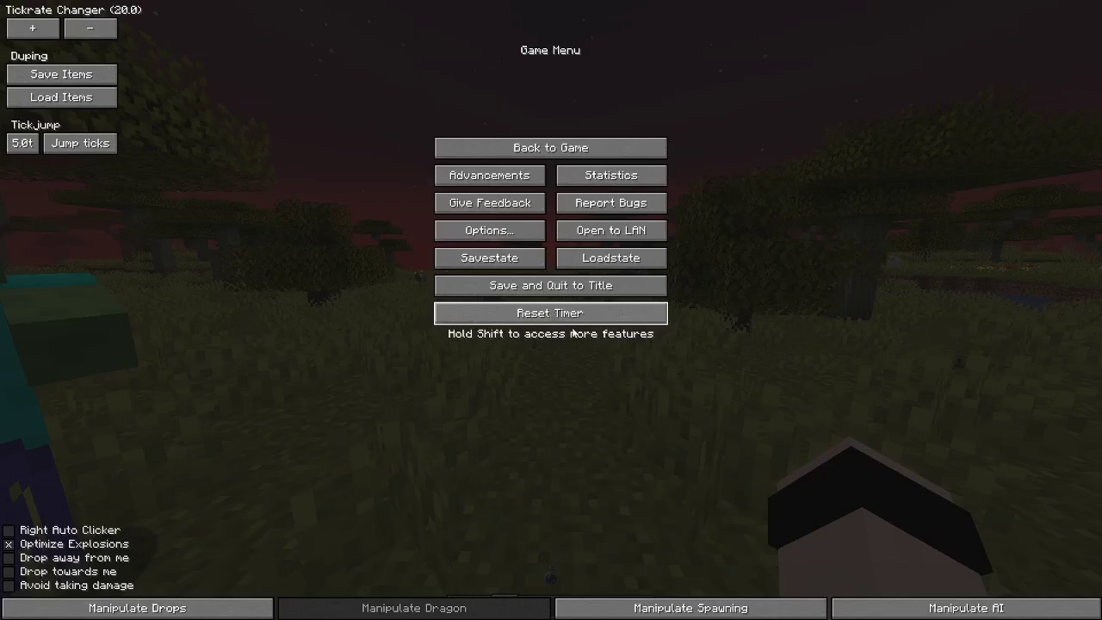
click(934, 603)
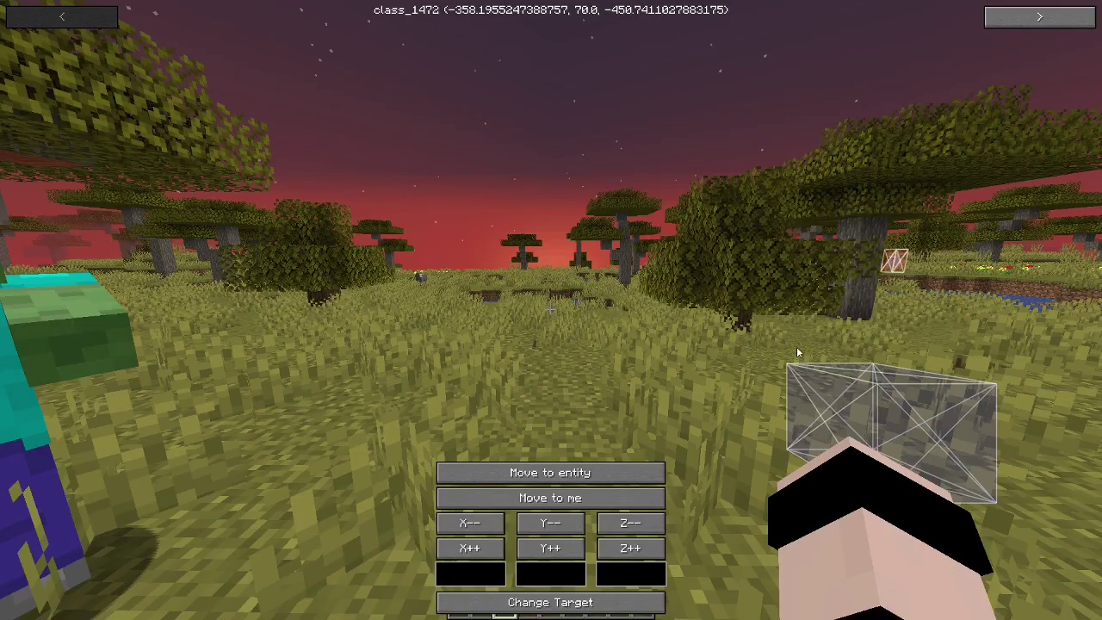
click(1022, 24)
click(1021, 24)
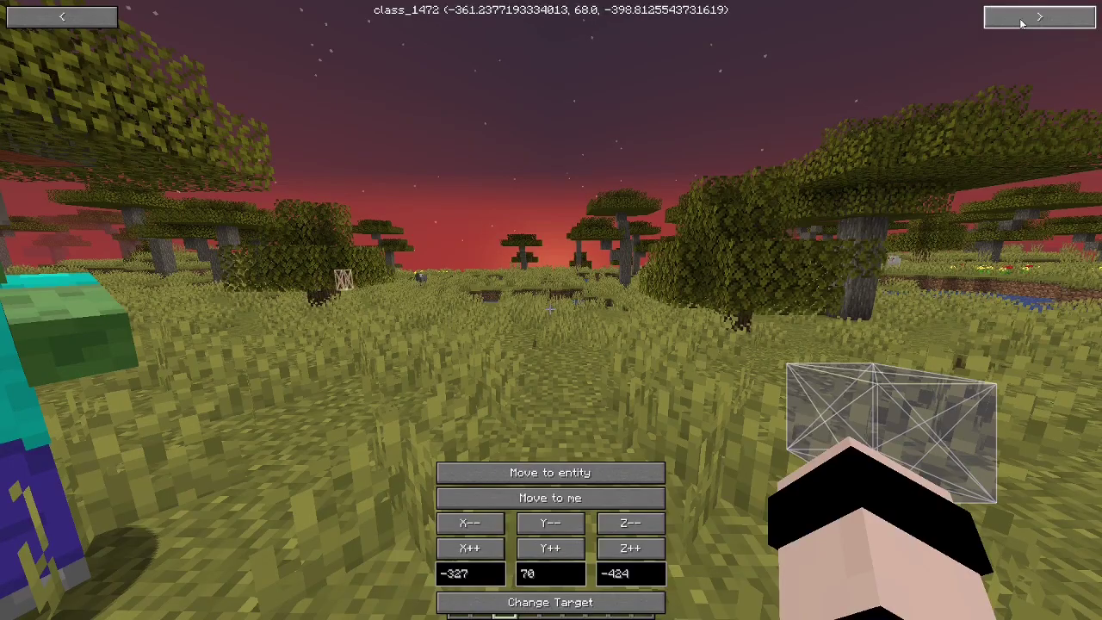
click(1022, 24)
click(1022, 23)
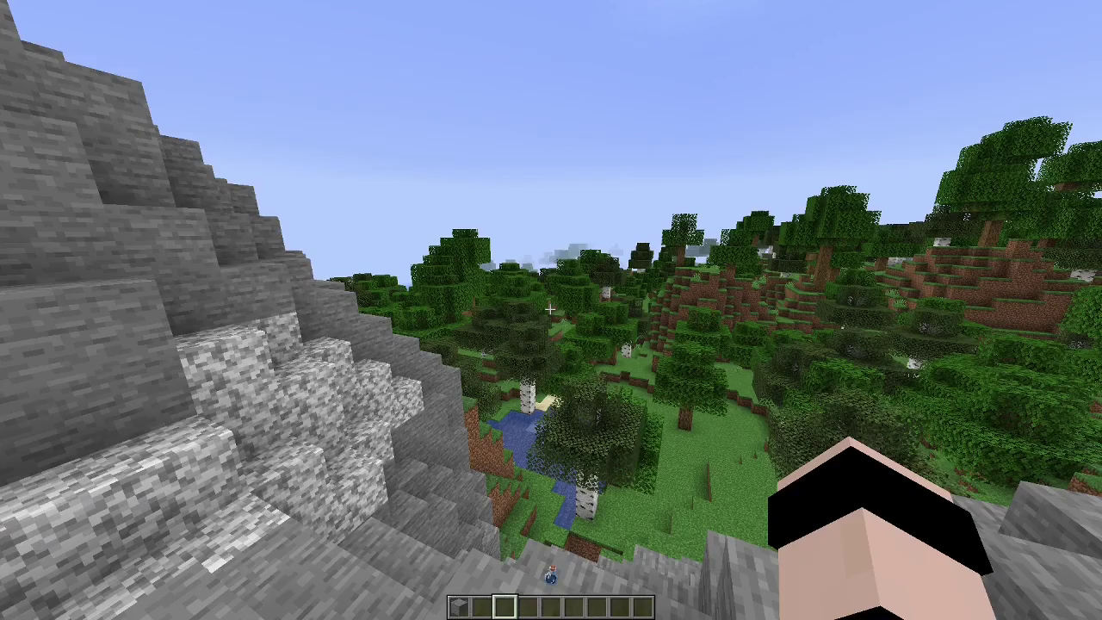
Enable Right Auto Clicker and walk across the mountainside placing stone blocks automatically
key(Escape)
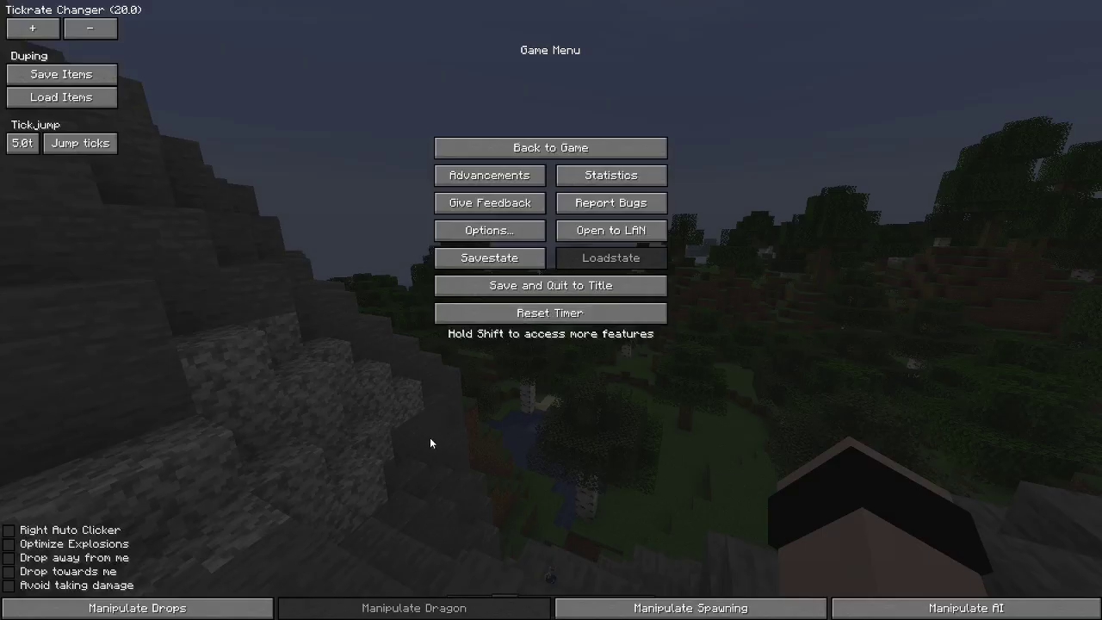
key(Escape)
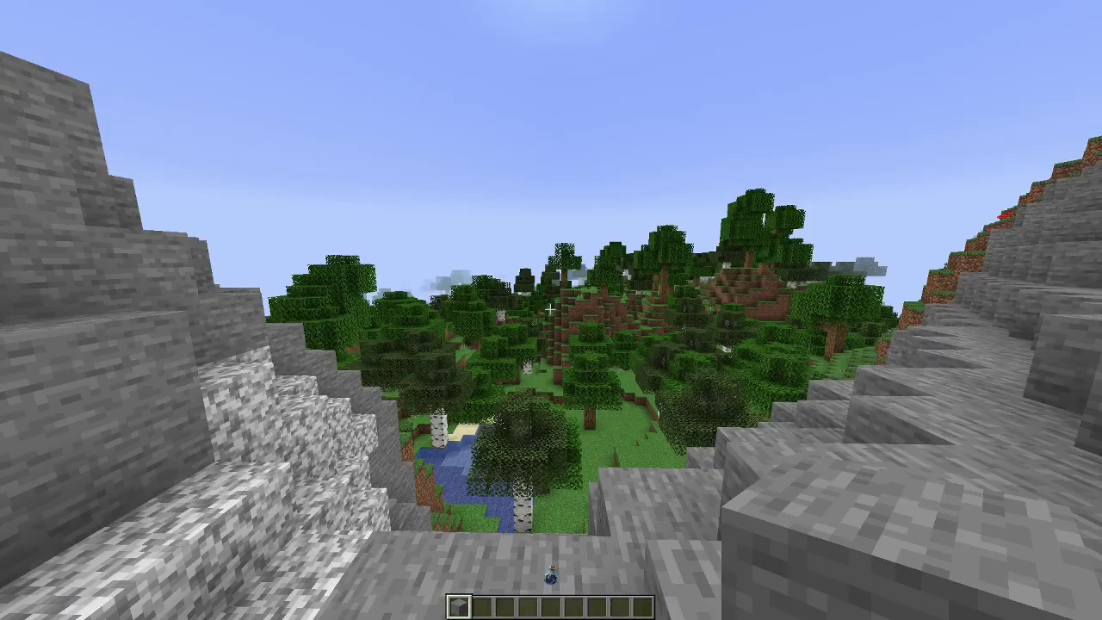
key(Escape)
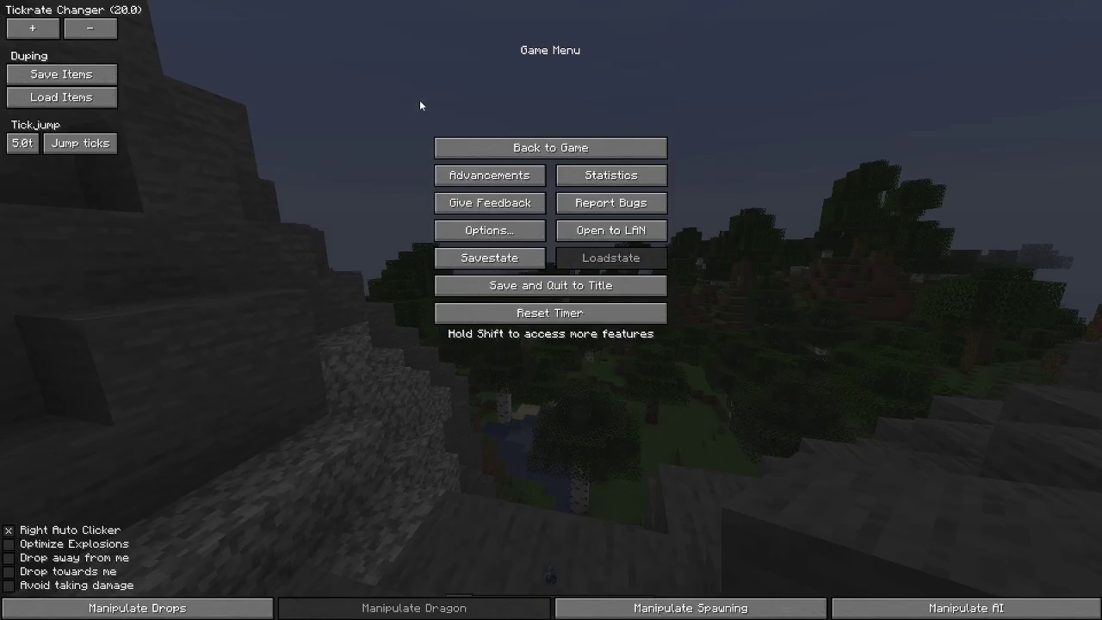
click(510, 142)
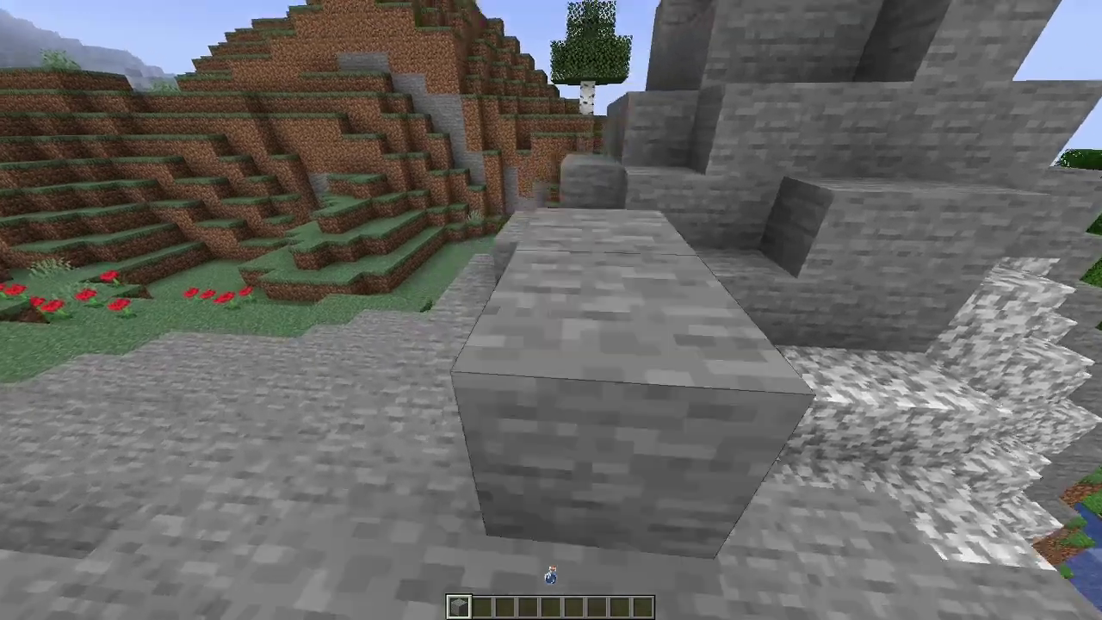
key(w)
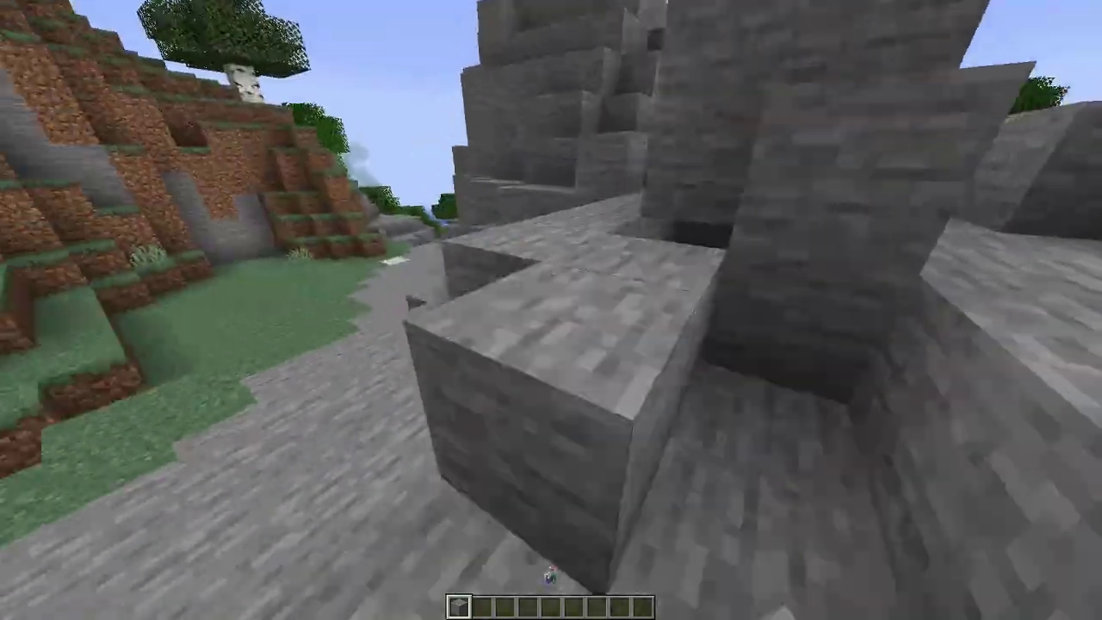
key(w)
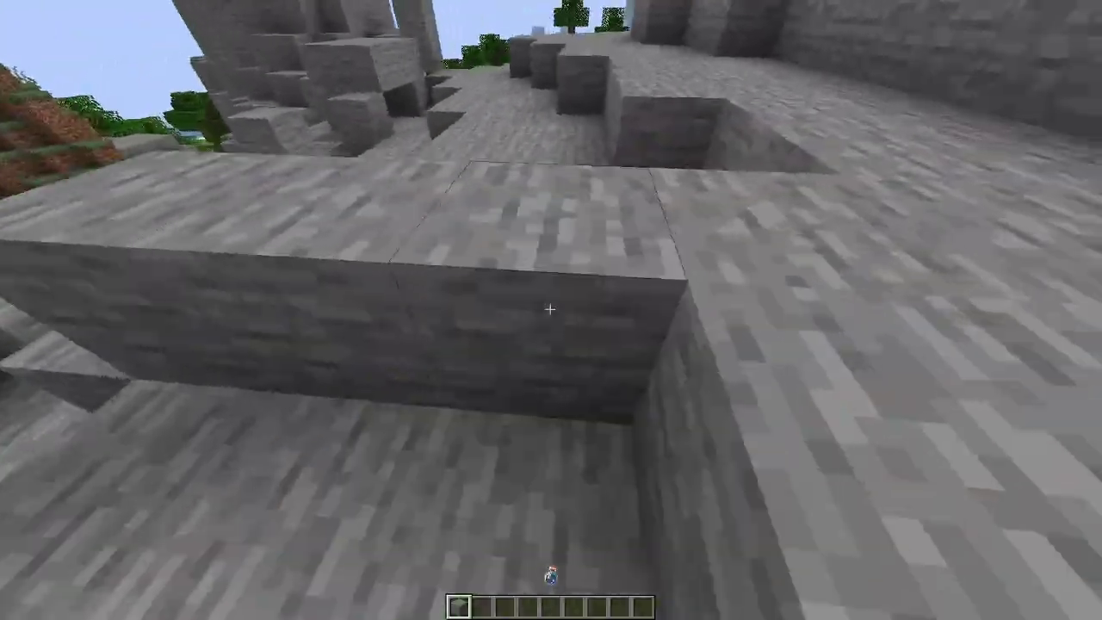
Enable Optimize Explosions, ignite the creeper inside the dirt platform with flint and steel, and switch to an empty hotbar slot
key(Escape)
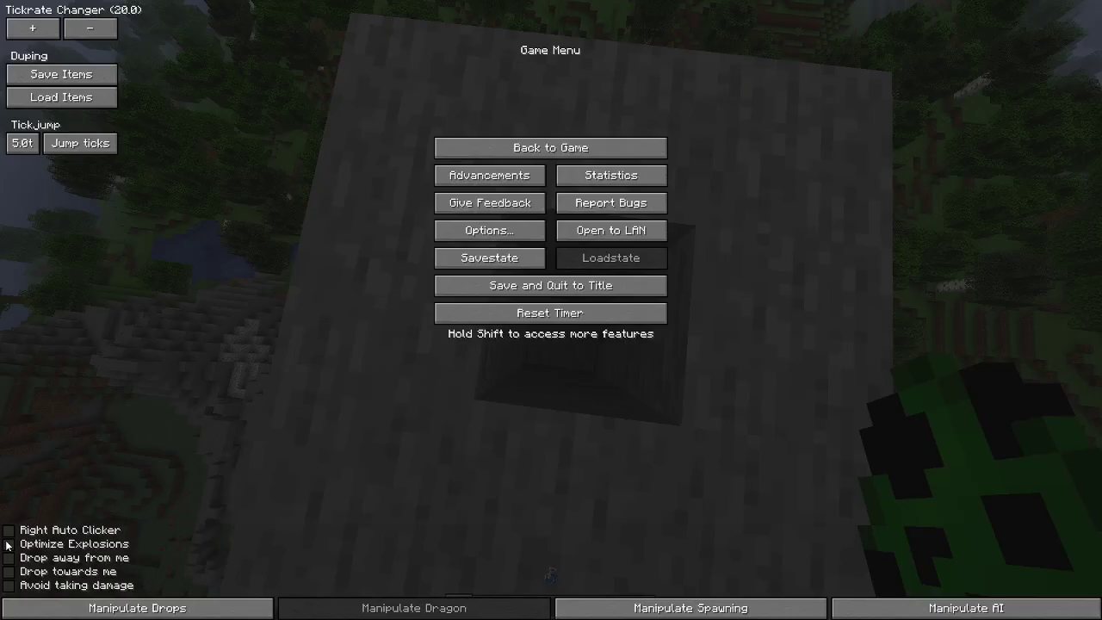
click(8, 545)
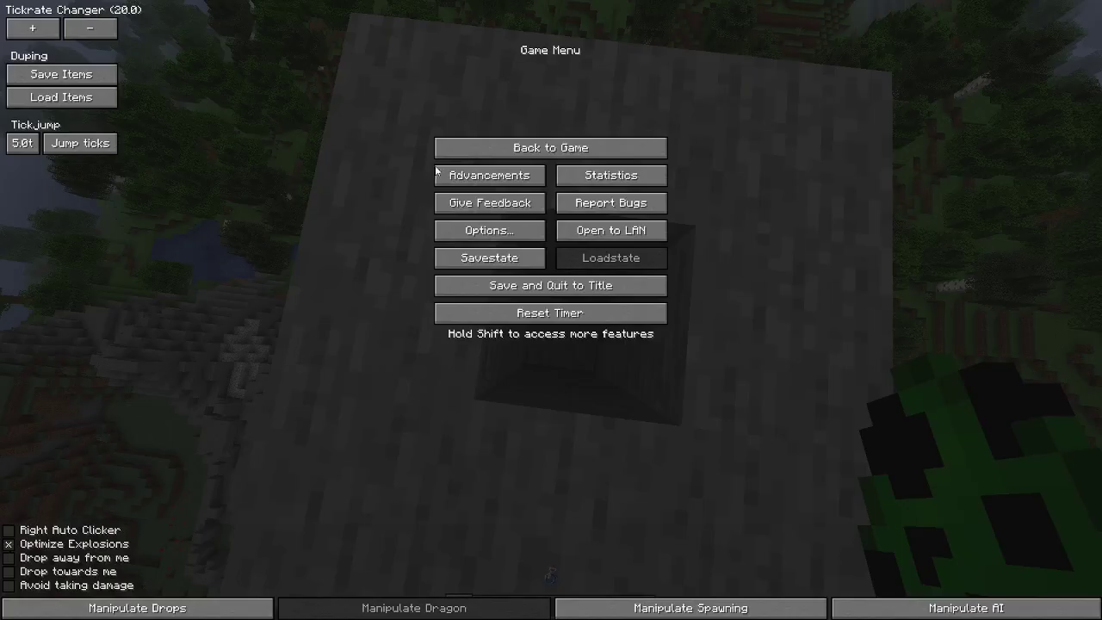
click(518, 148)
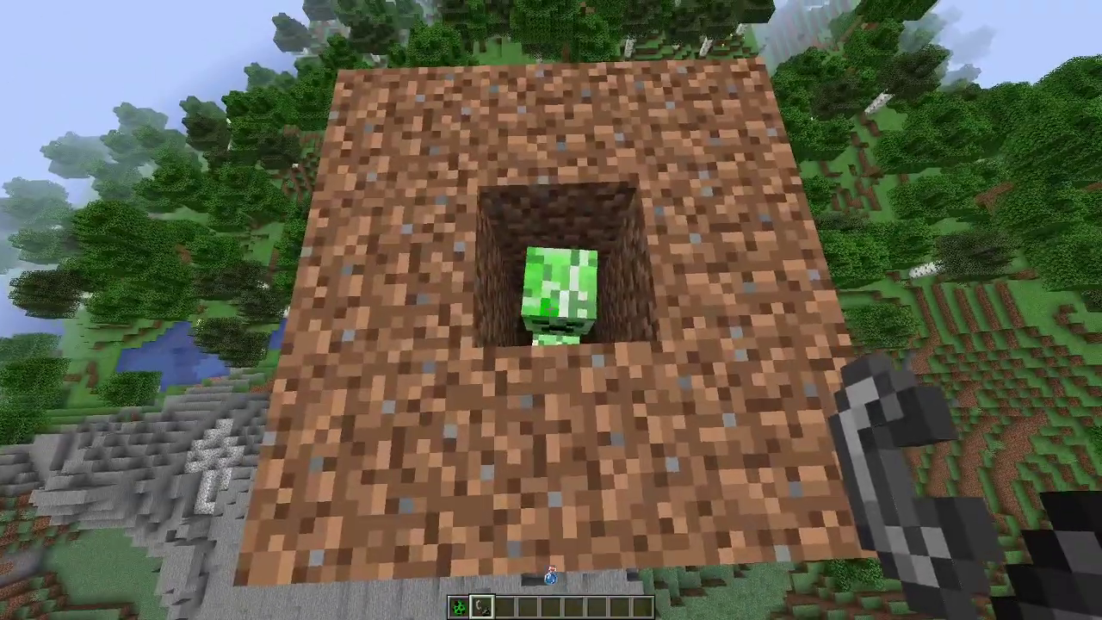
right_click(551, 310)
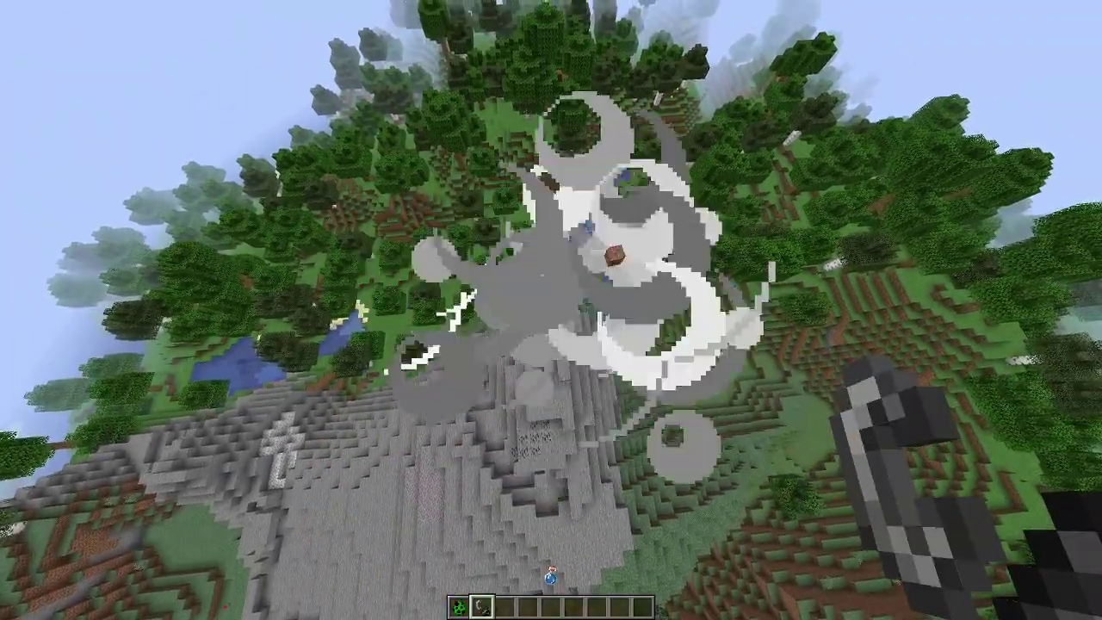
scroll(552, 310, down, 2)
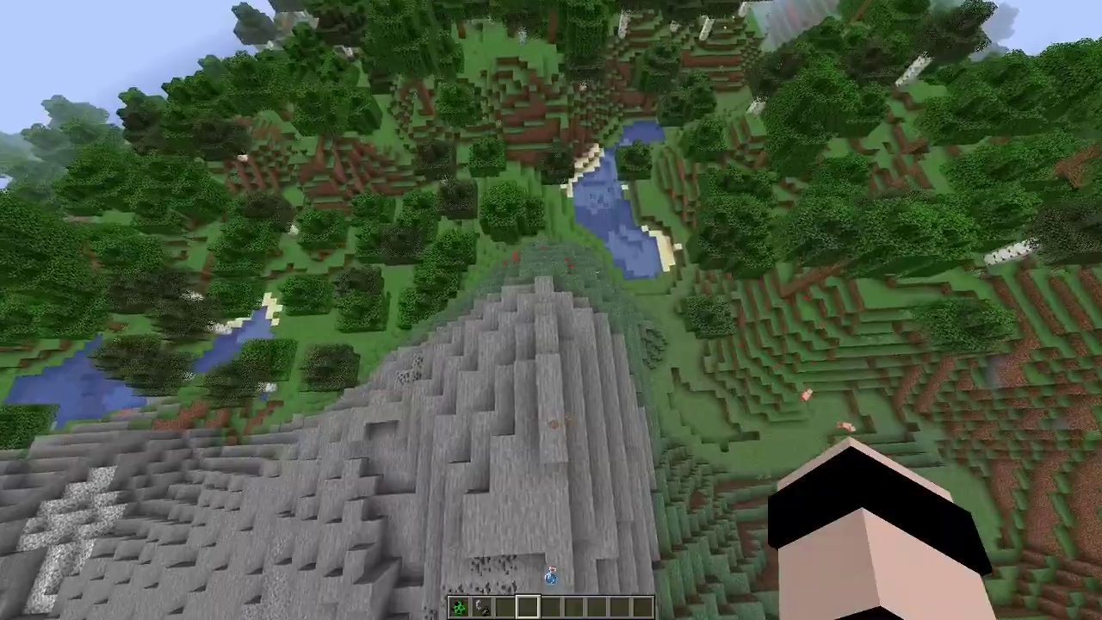
Enable Drop away from me and break the nearby column of dirt blocks
scroll(552, 310, up, 1)
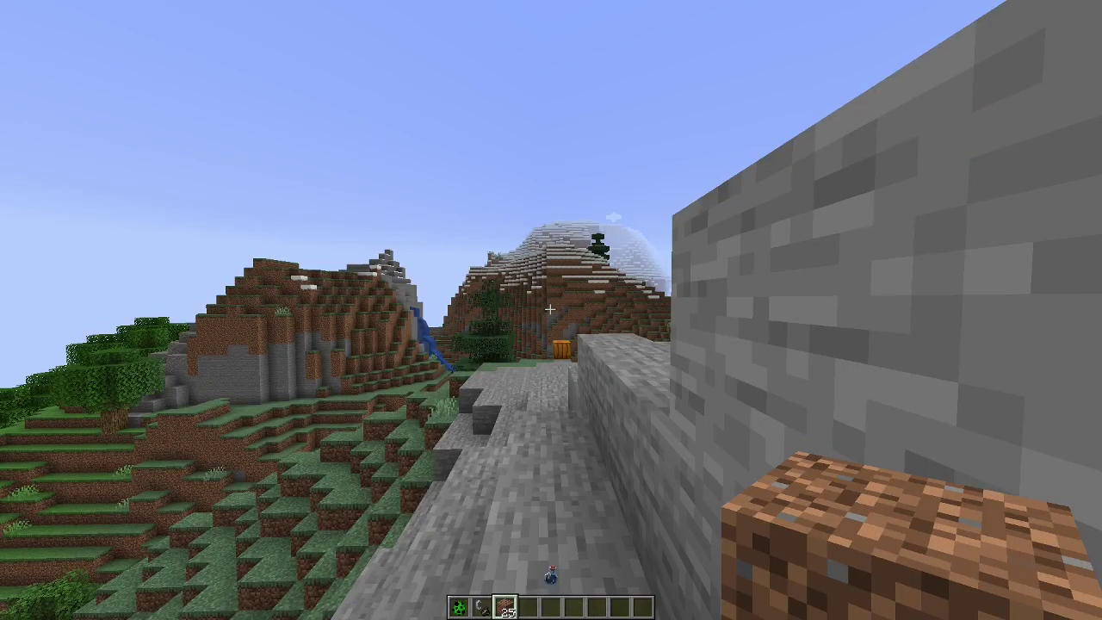
key(Escape)
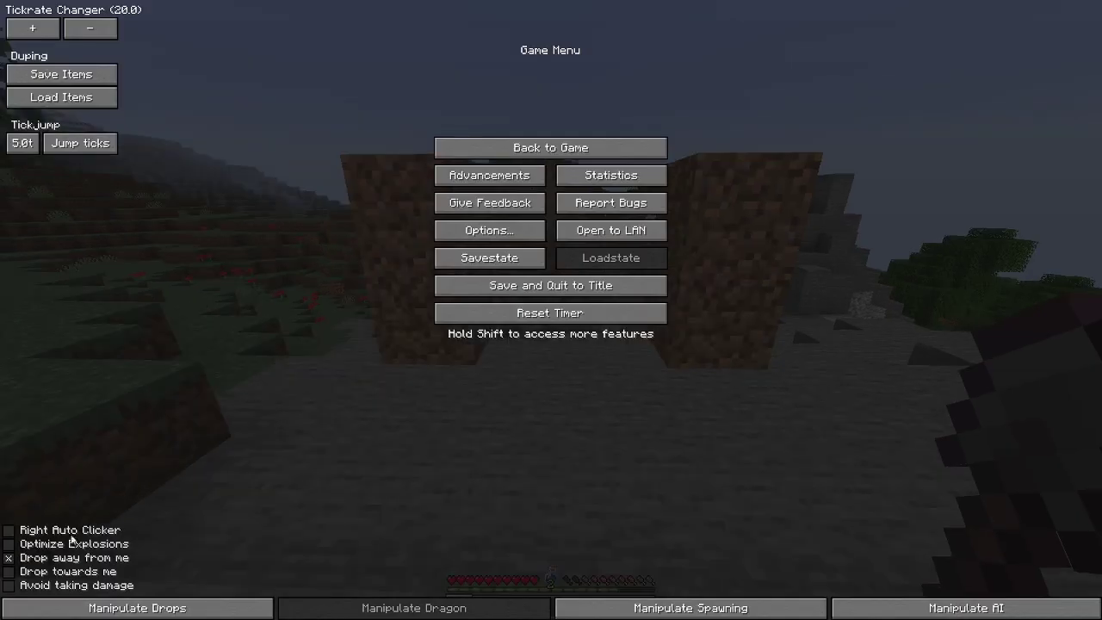
key(Escape)
click(550, 309)
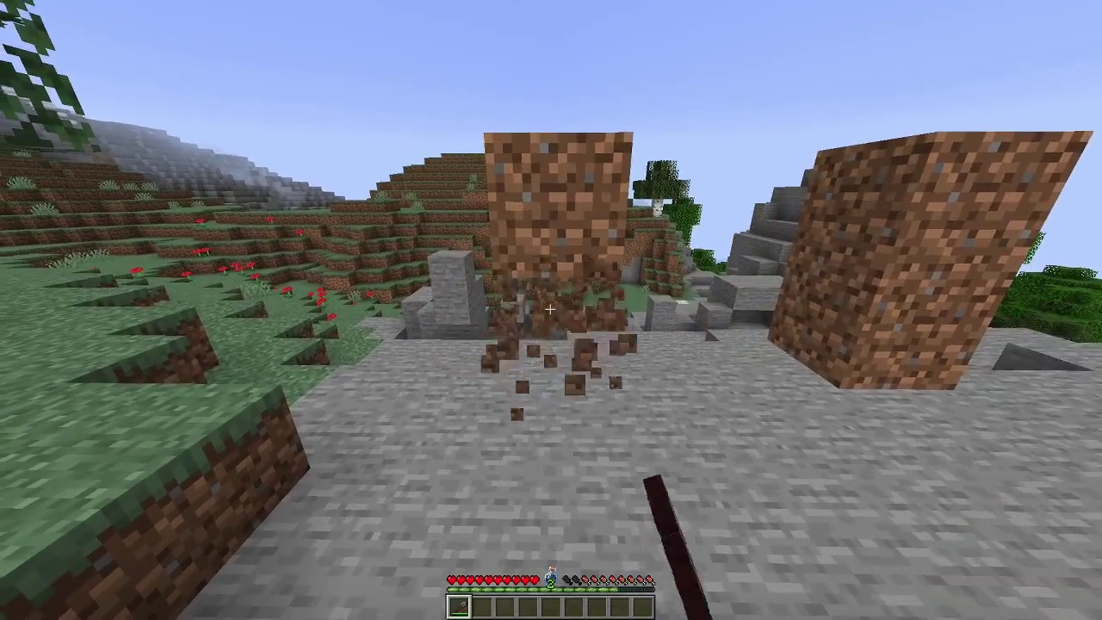
click(551, 310)
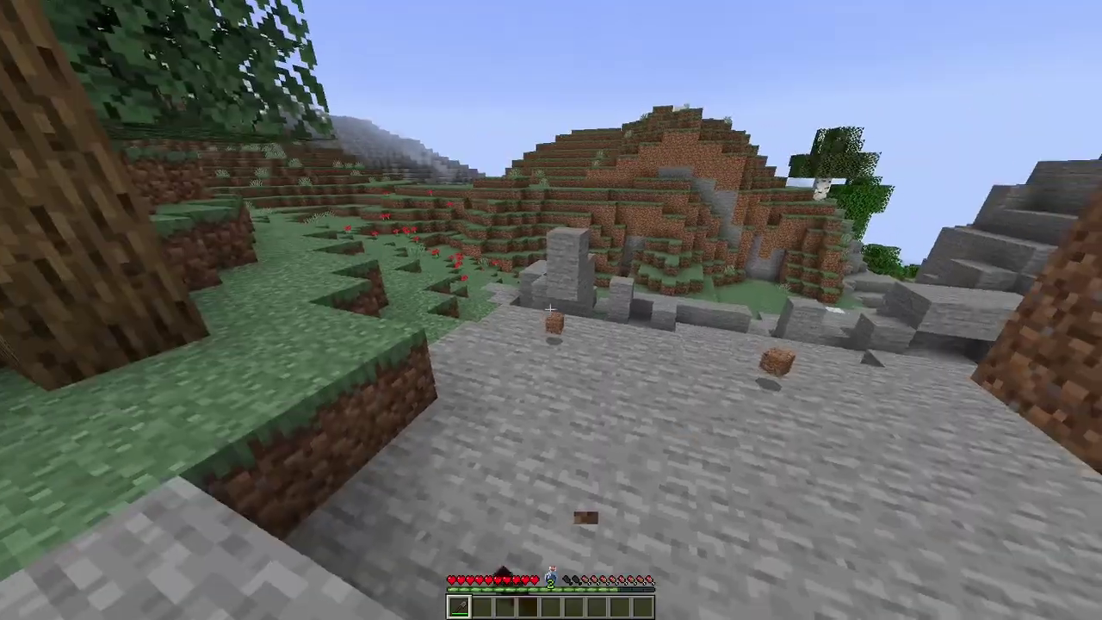
Switch from Drop away from me to Drop towards me and break the next column of dirt blocks
key(Escape)
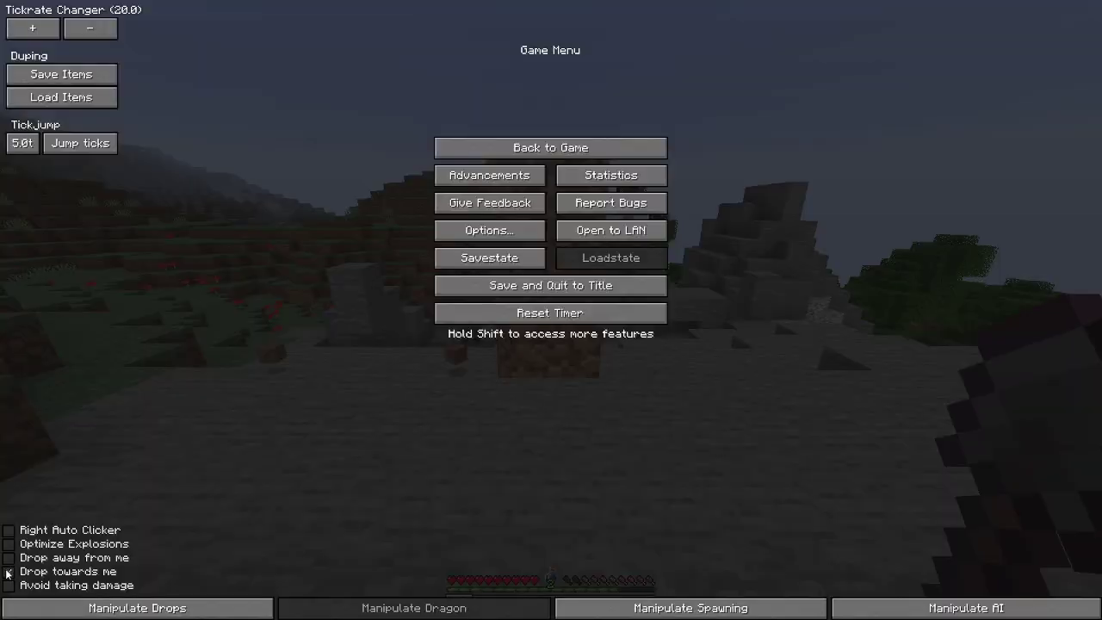
click(520, 148)
click(552, 311)
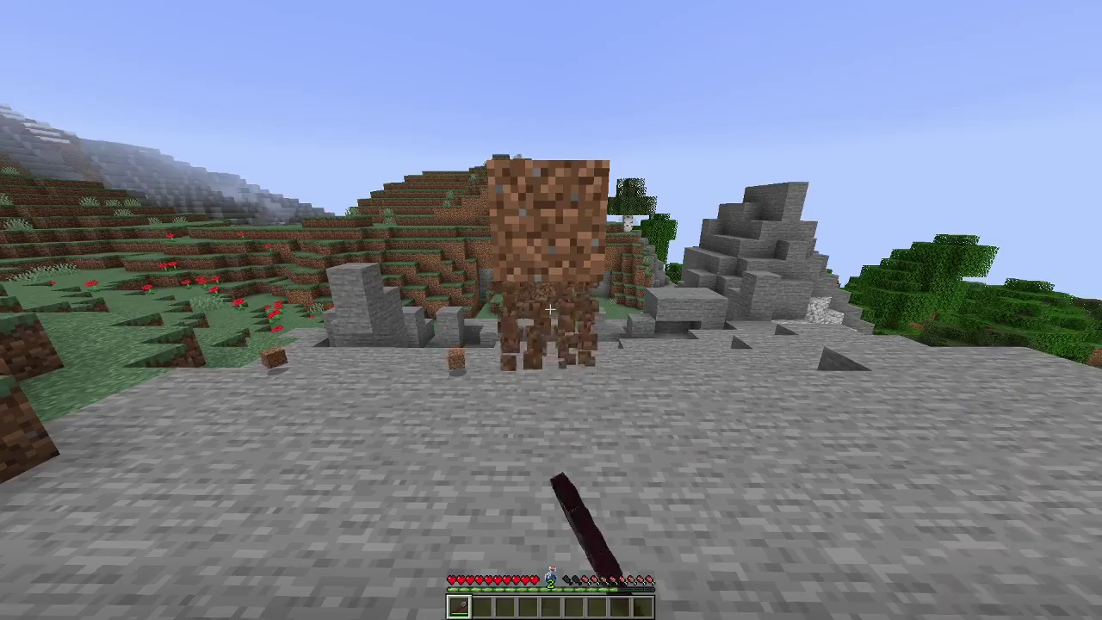
click(550, 310)
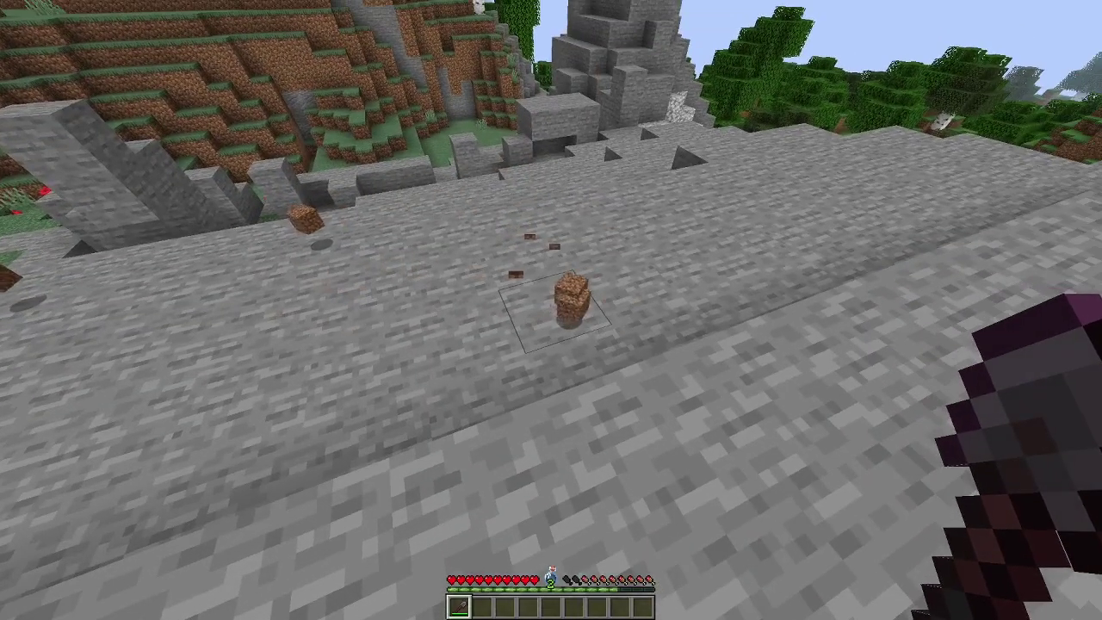
Enable Avoid taking damage in place of the drop option, and run over the stone ledges and down the forest slope
key(Escape)
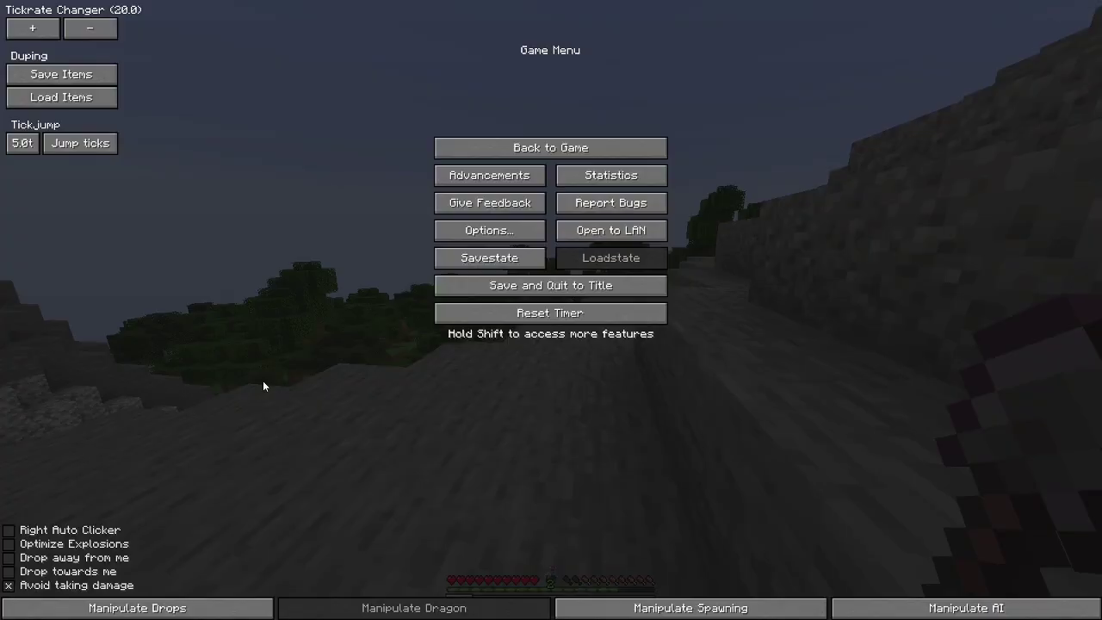
key(Escape)
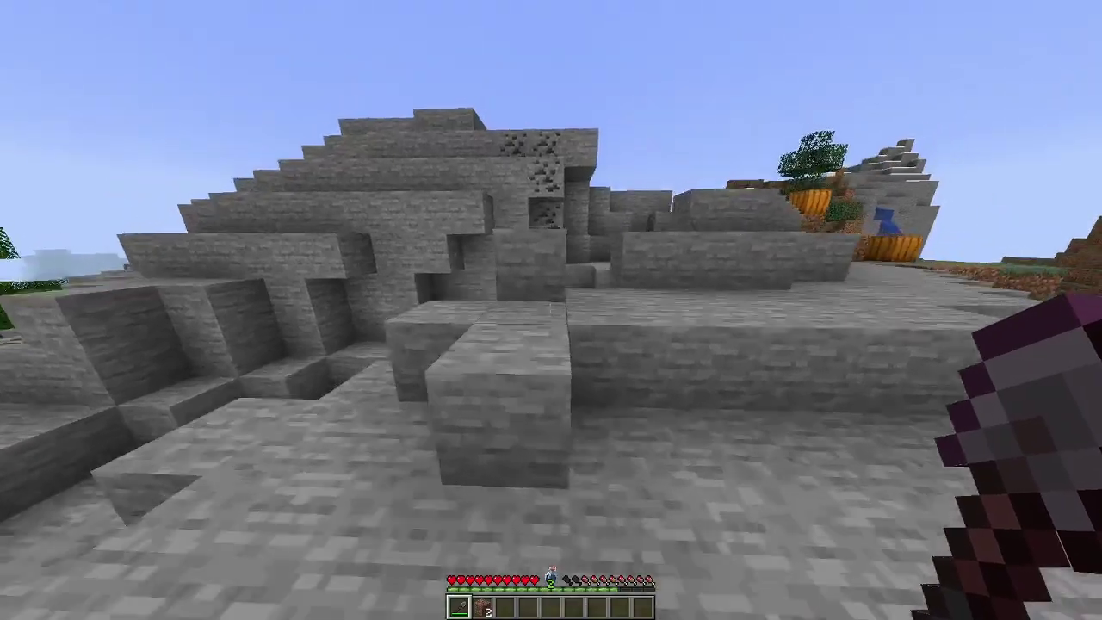
key(s)
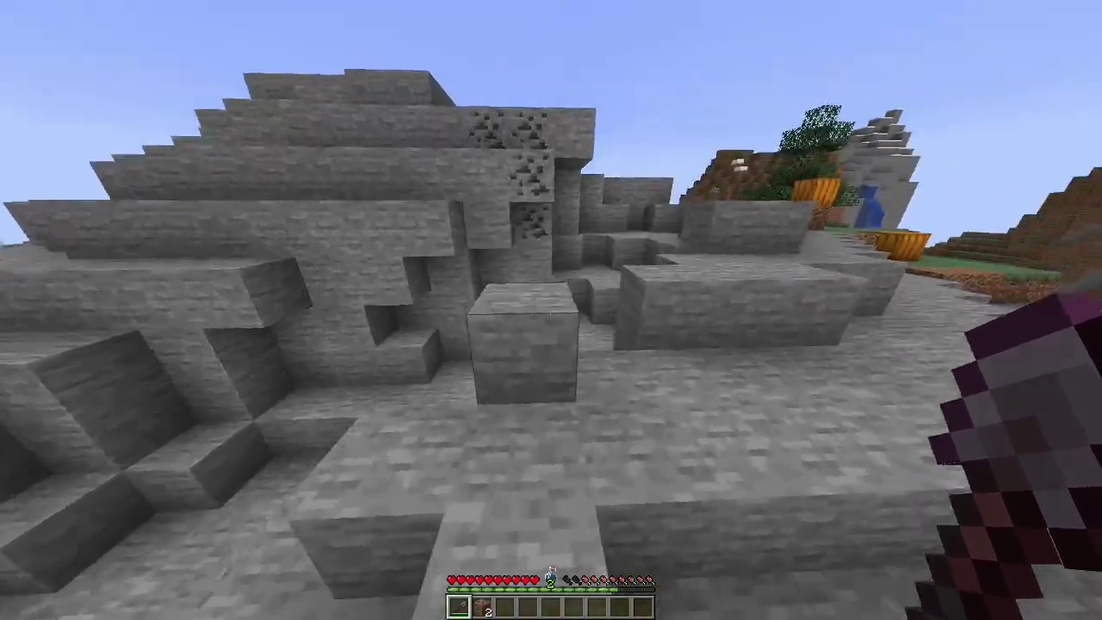
key(w)
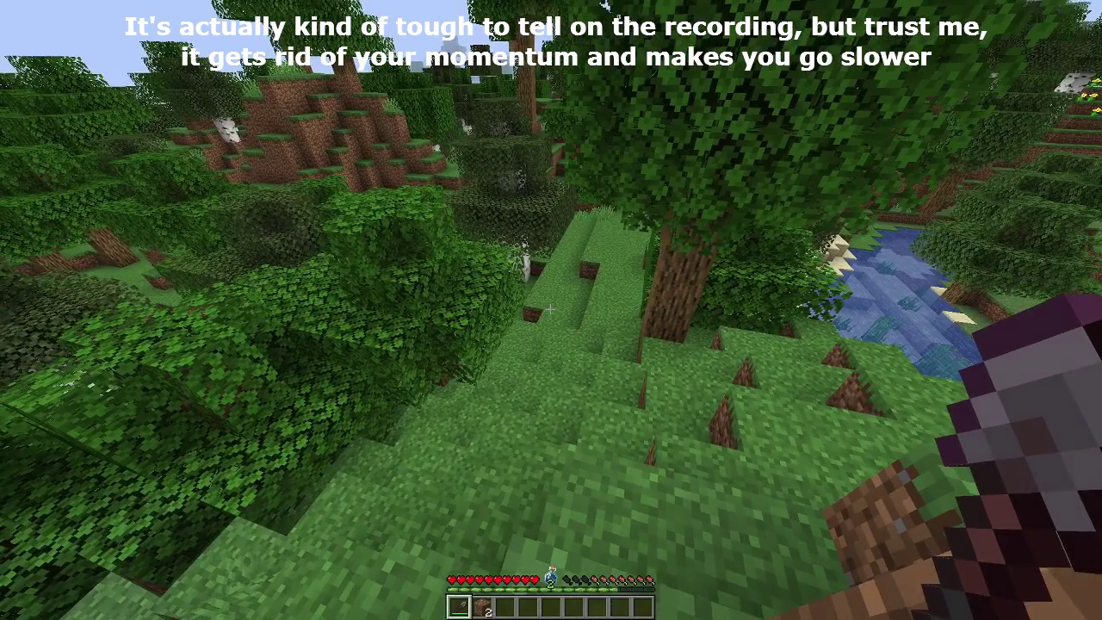
key(w)
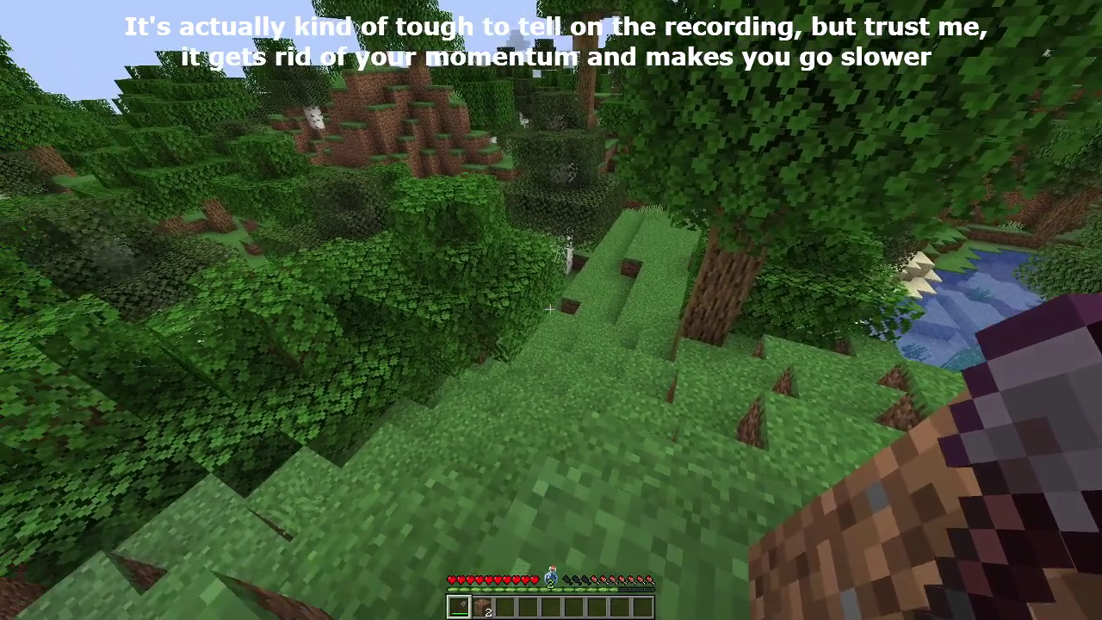
key(w)
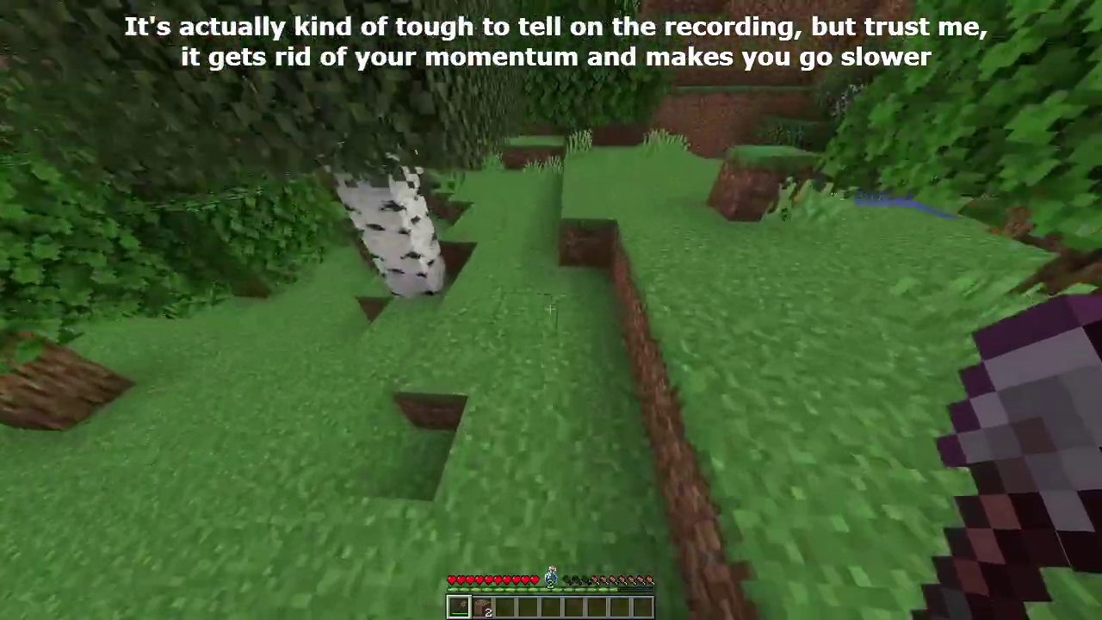
key(w)
key(s)
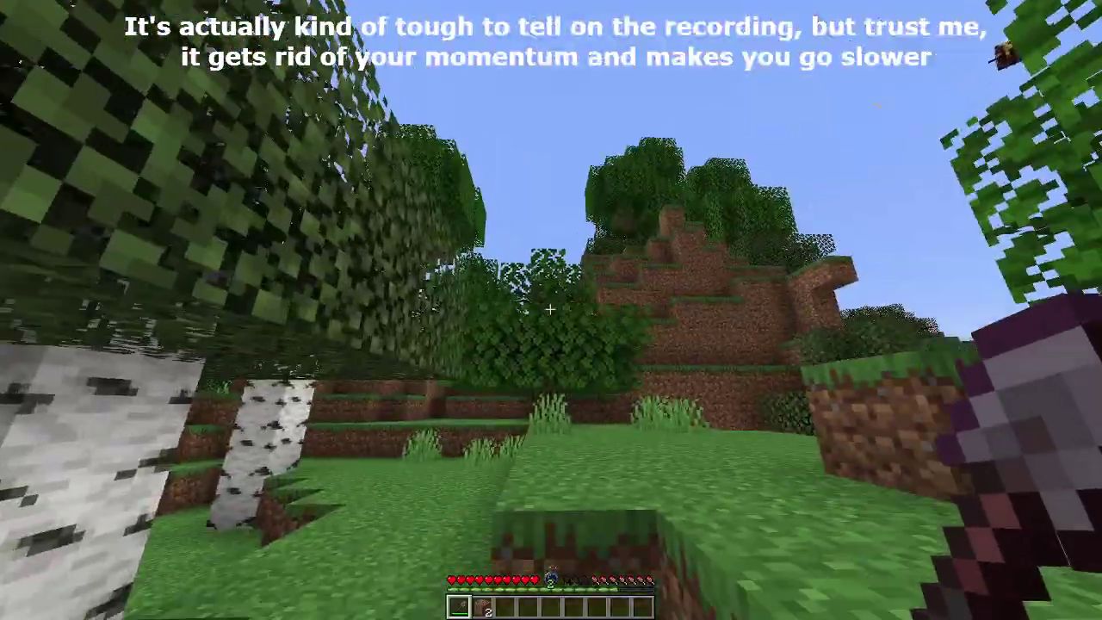
key(w)
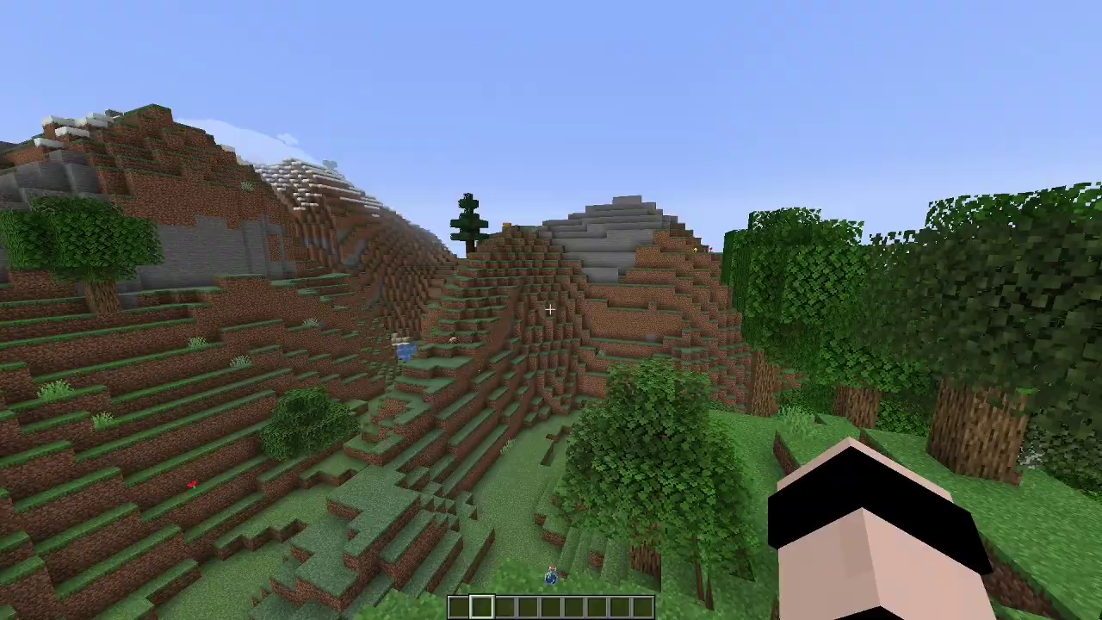
Set the Tickjump amount to 20 ticks and return to the game
key(Escape)
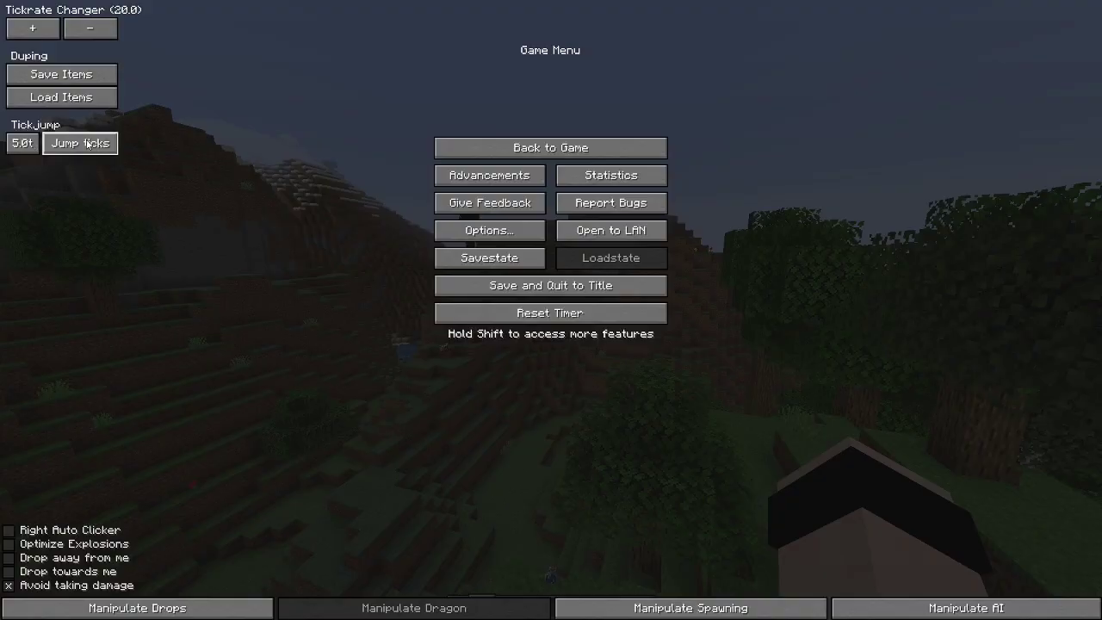
click(26, 148)
key(Escape)
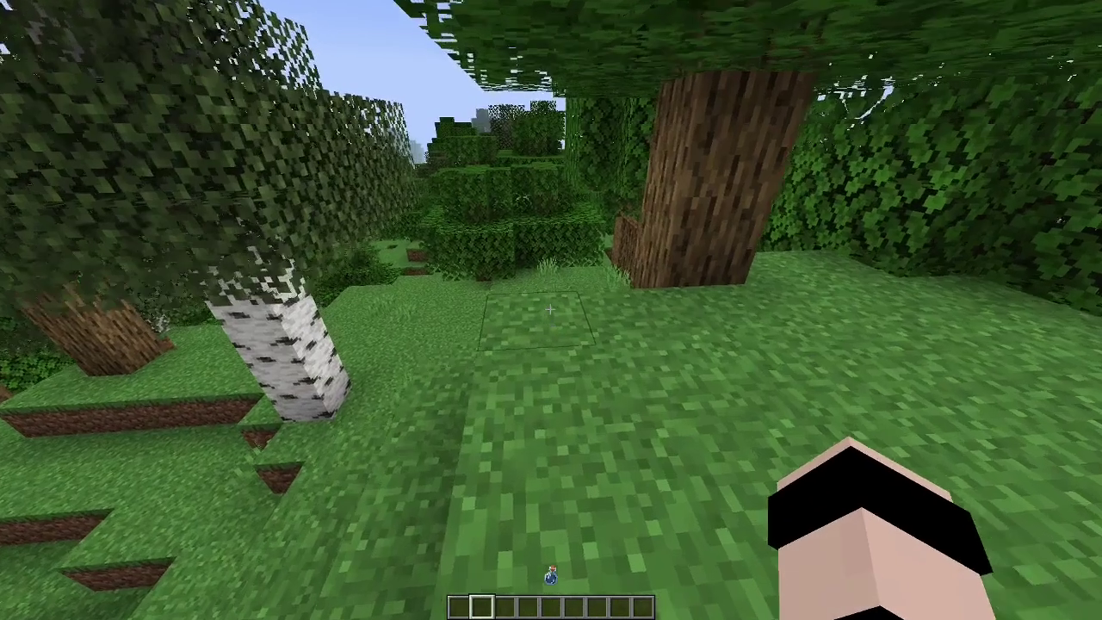
Raise the Tickjump amount to 40 ticks and perform the tick jump
key(Escape)
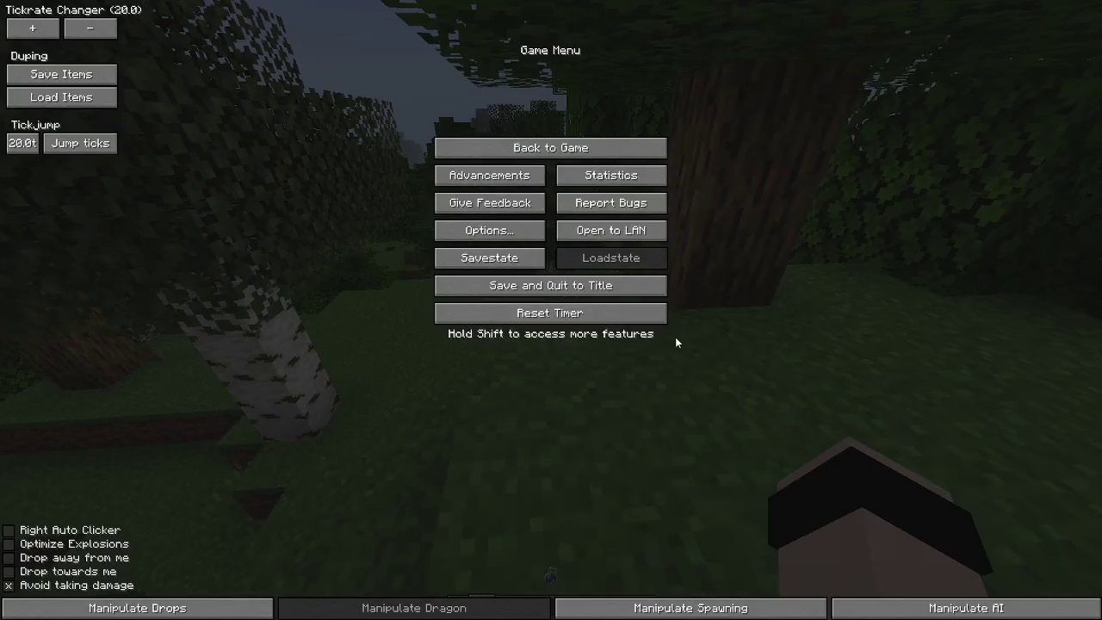
click(25, 145)
key(BackSpace)
text(4)
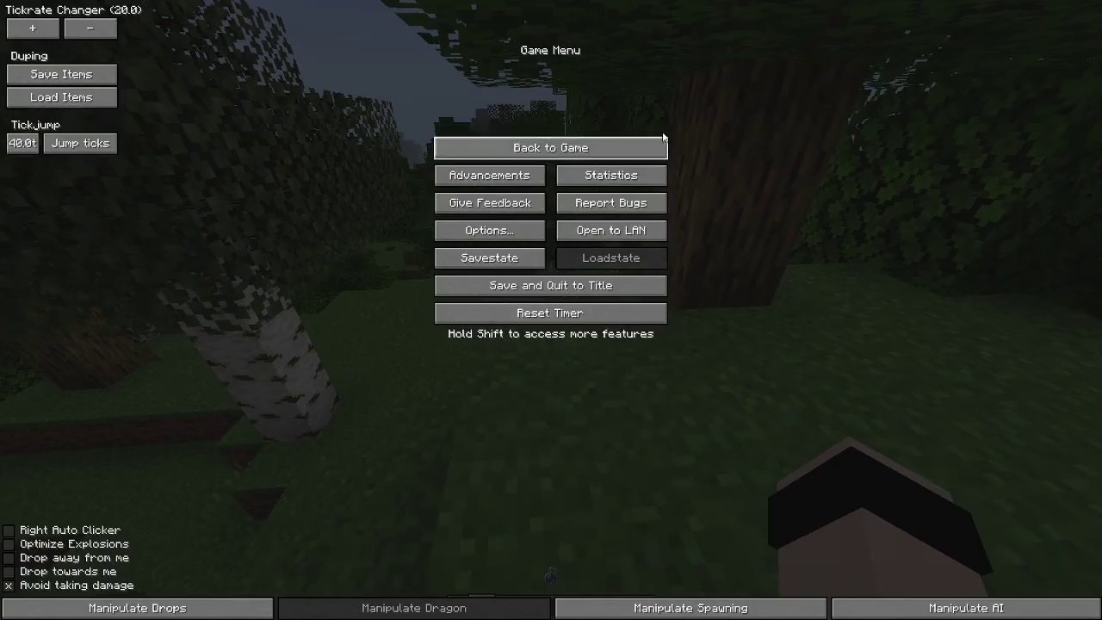
click(95, 145)
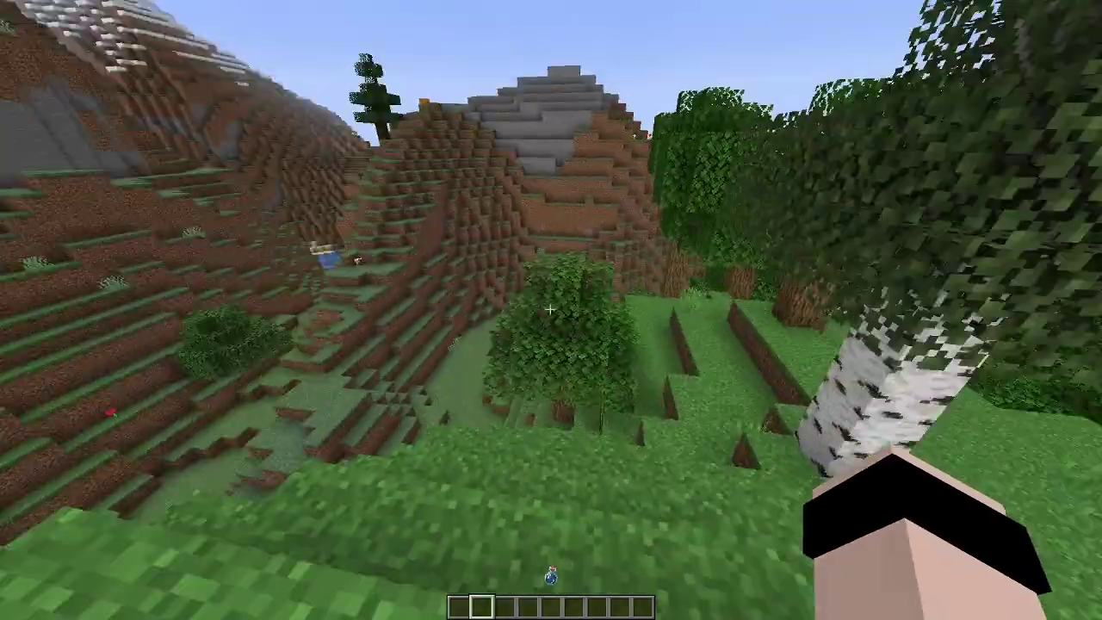
Lower the game's tickrate to 1.0
key(Escape)
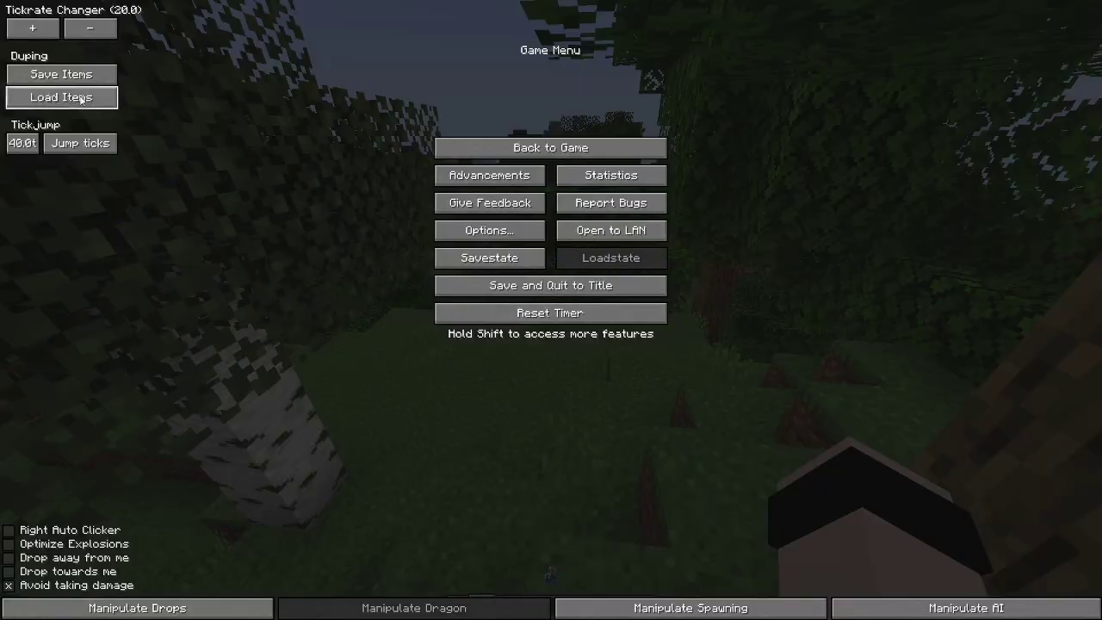
click(86, 34)
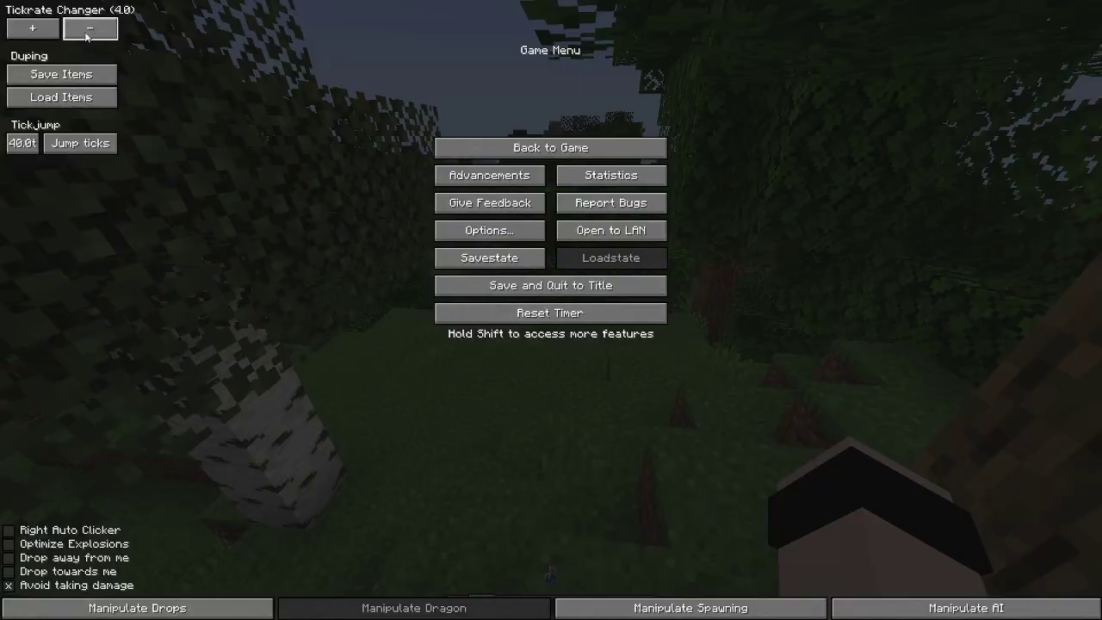
click(89, 31)
Set the Tickjump amount to 4 ticks and return to the game
click(25, 144)
text(0.5)
key(BackSpace)
key(BackSpace)
key(BackSpace)
text(2.0)
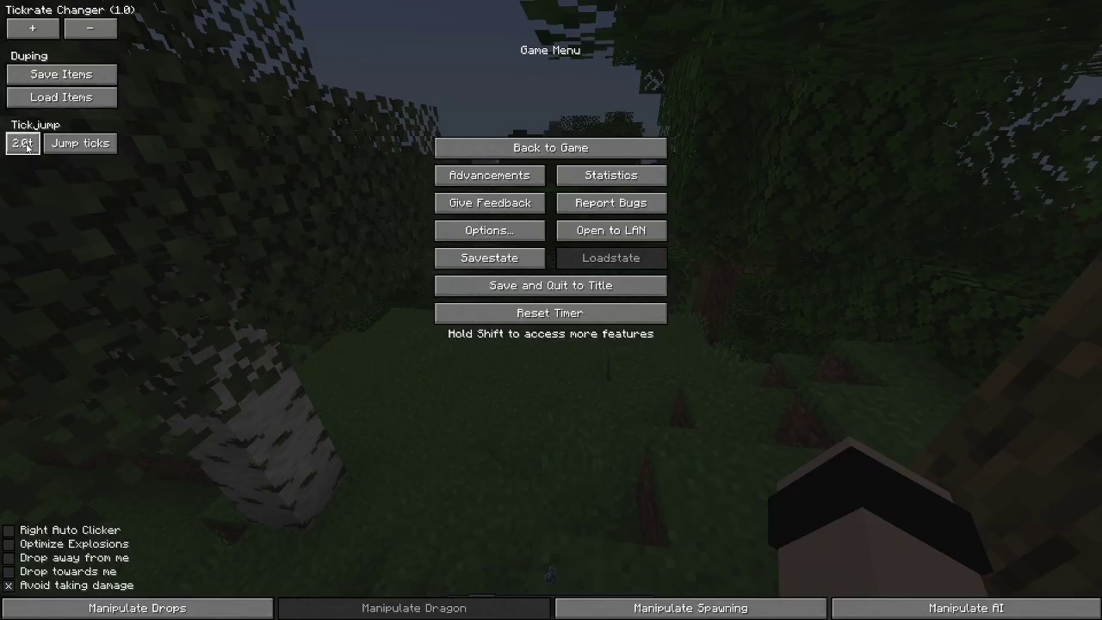
click(31, 142)
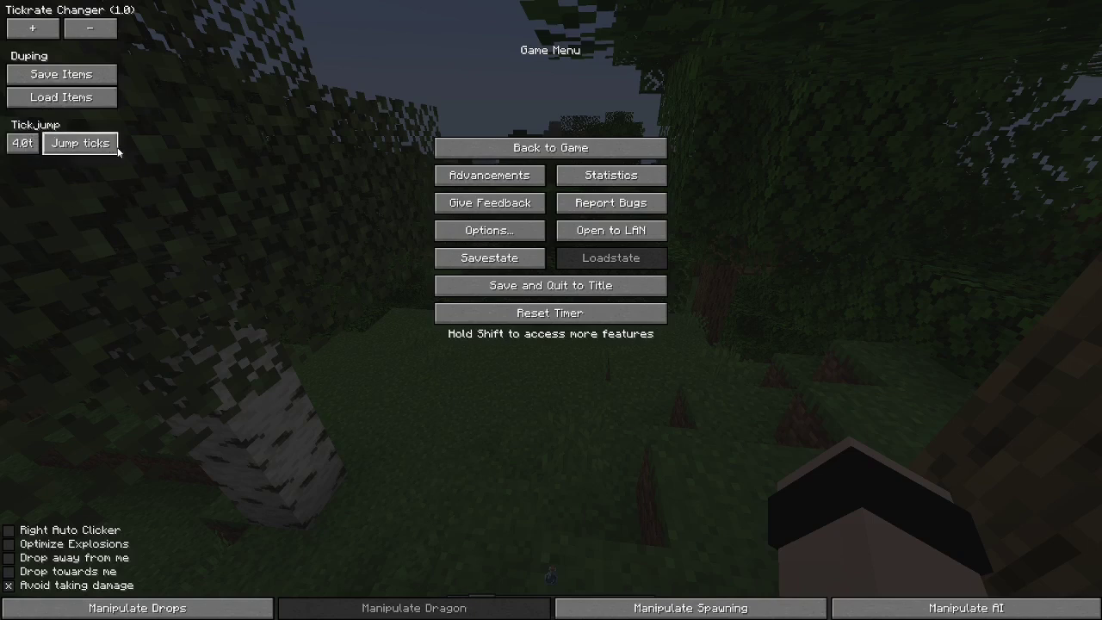
click(579, 151)
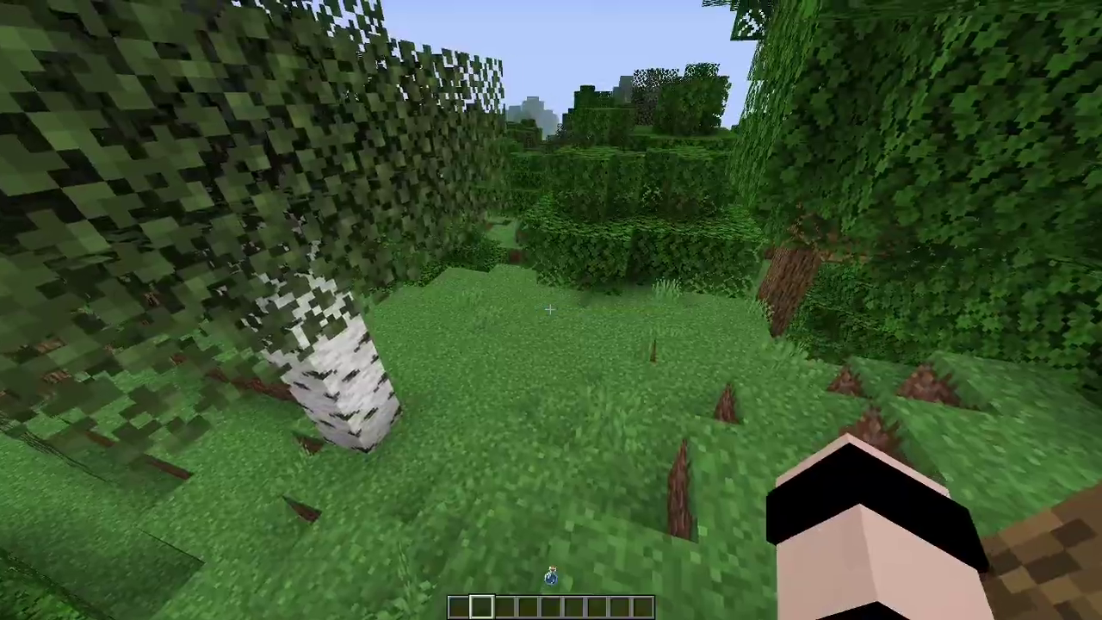
Open the info display settings and turn xyzprecise, worldseed, tickrate, ticks and savestatecount on and off one after another
key(Escape)
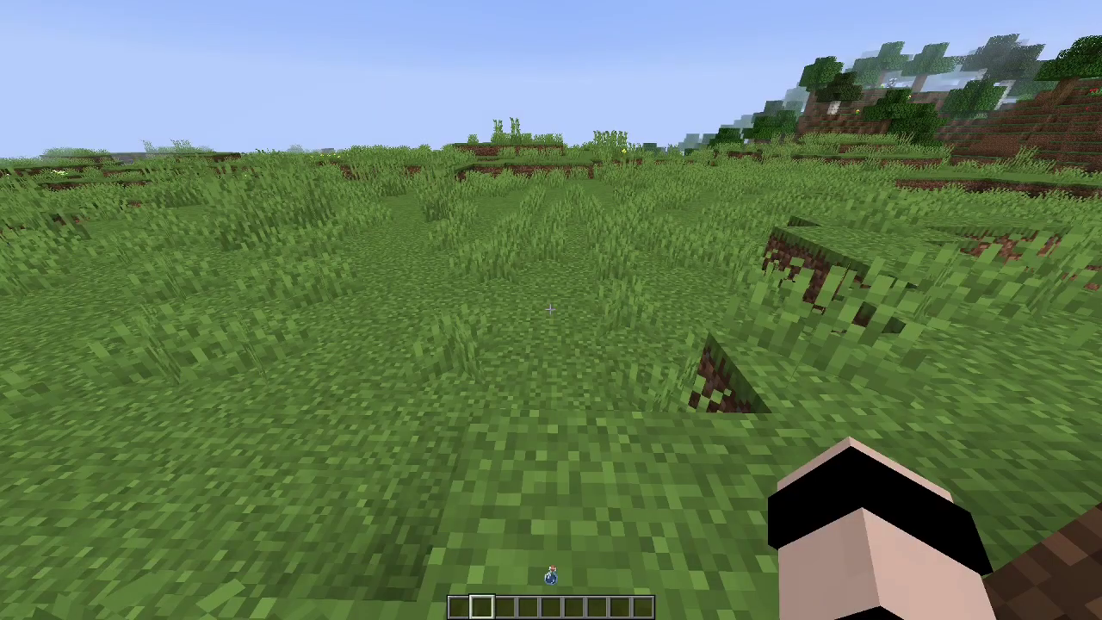
key(F6)
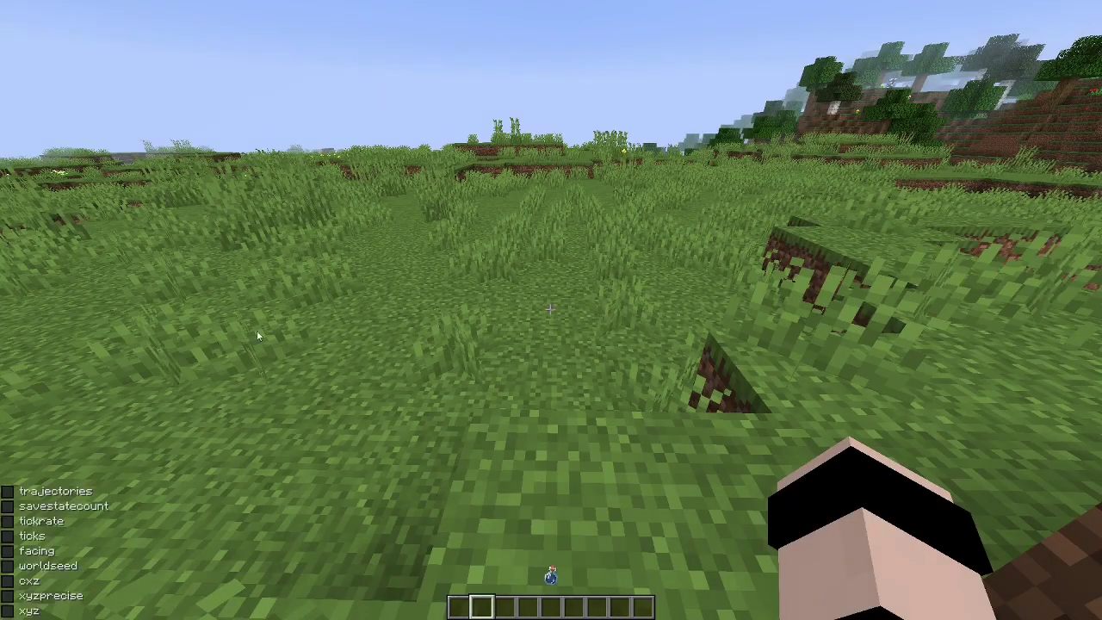
click(6, 594)
click(6, 594)
click(7, 567)
click(7, 567)
click(7, 521)
click(7, 521)
click(8, 537)
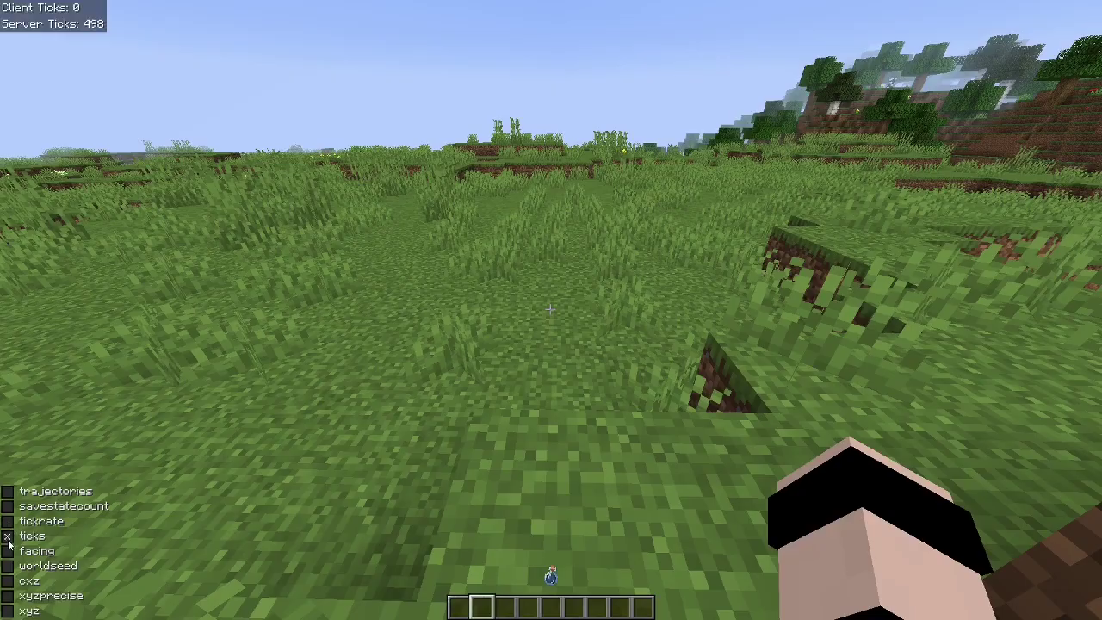
click(8, 538)
click(7, 508)
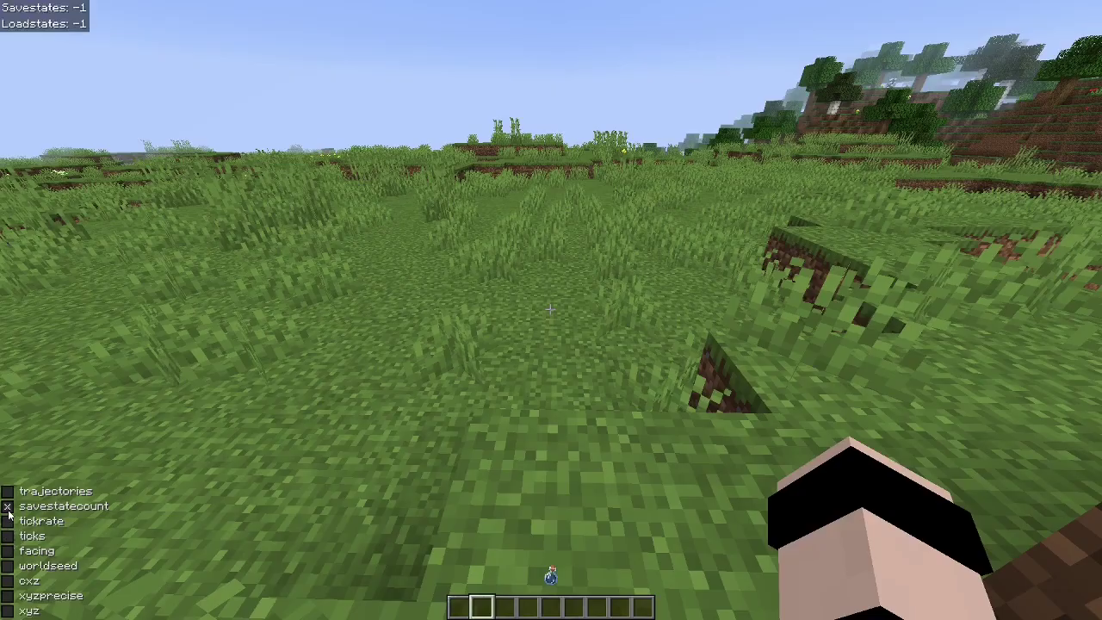
click(7, 507)
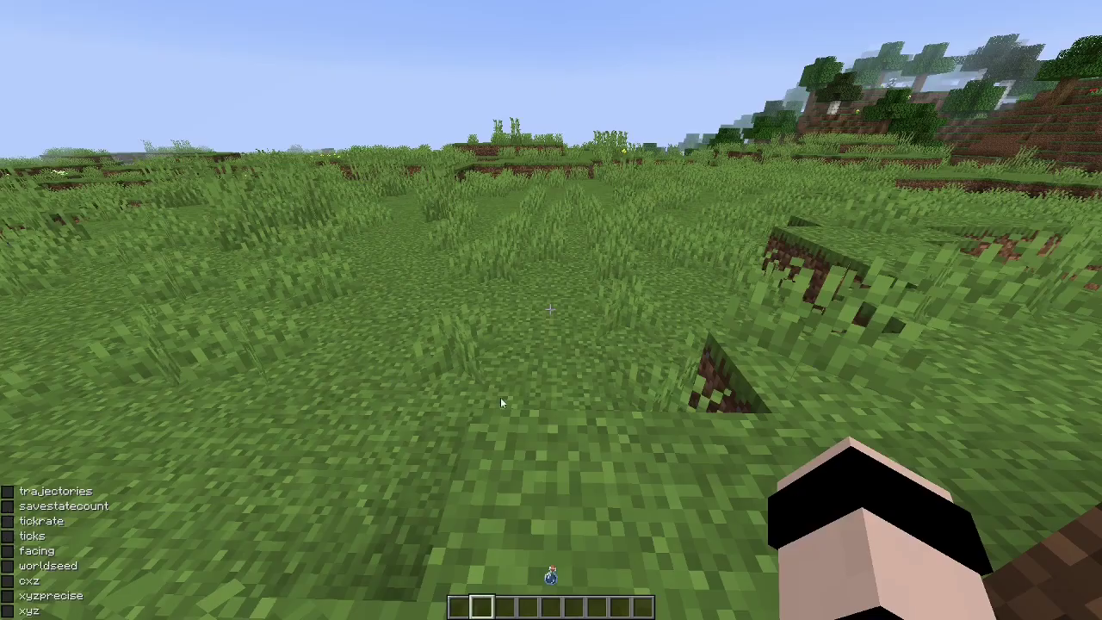
Open the Controls options and look through the list of key bindings
key(Escape)
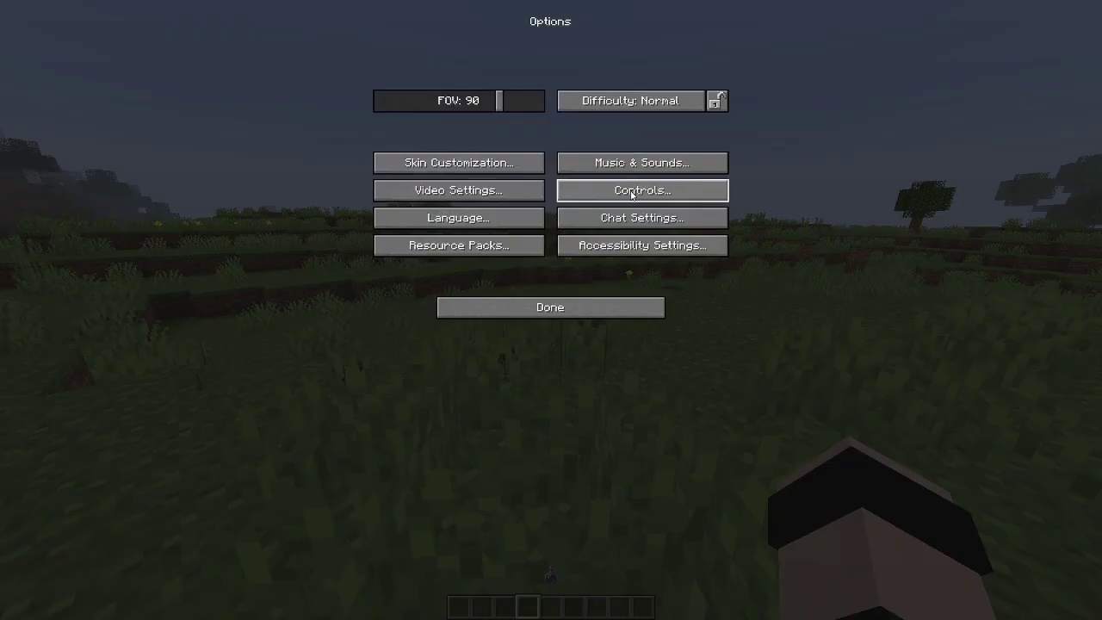
click(630, 195)
drag(738, 249, 722, 338)
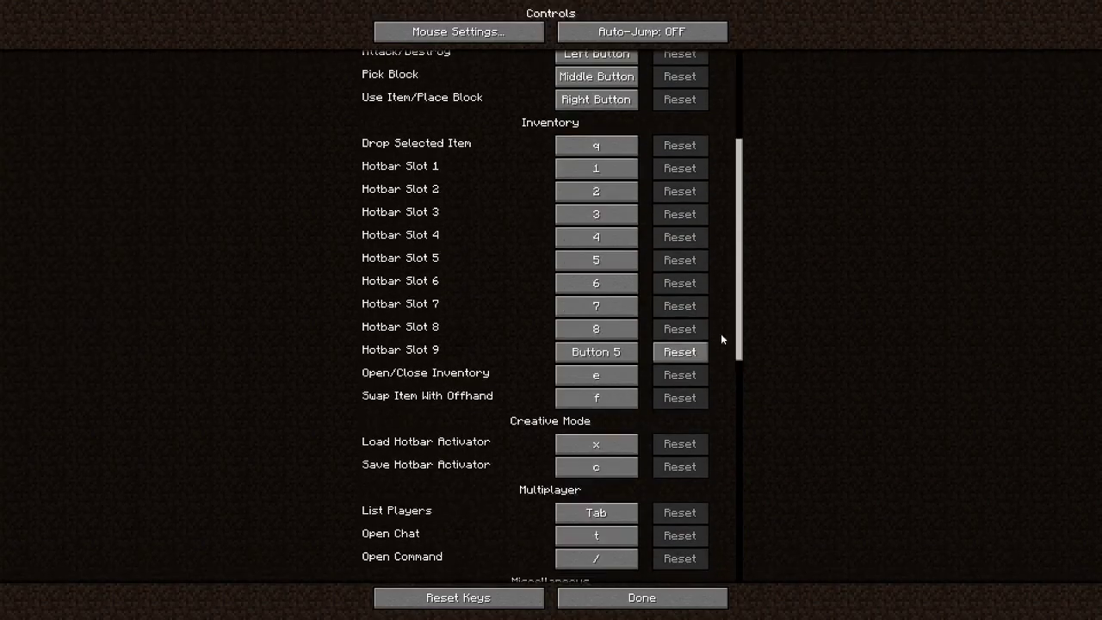
scroll(722, 339, down, 10)
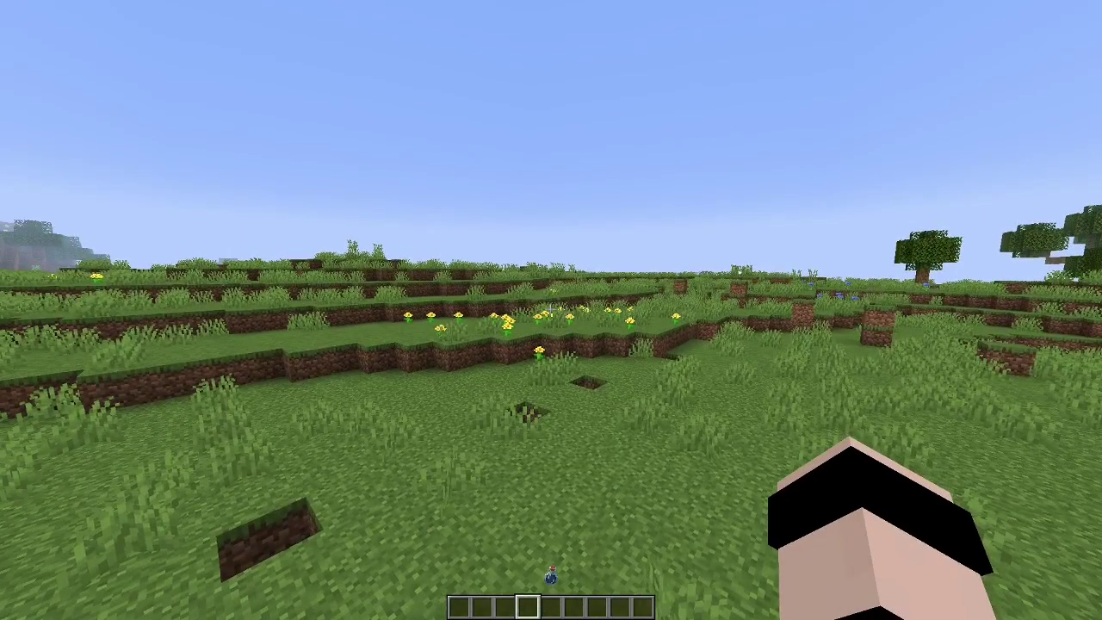
Walk across the flowery plain and jump onto the raised grass ledge
key(w)
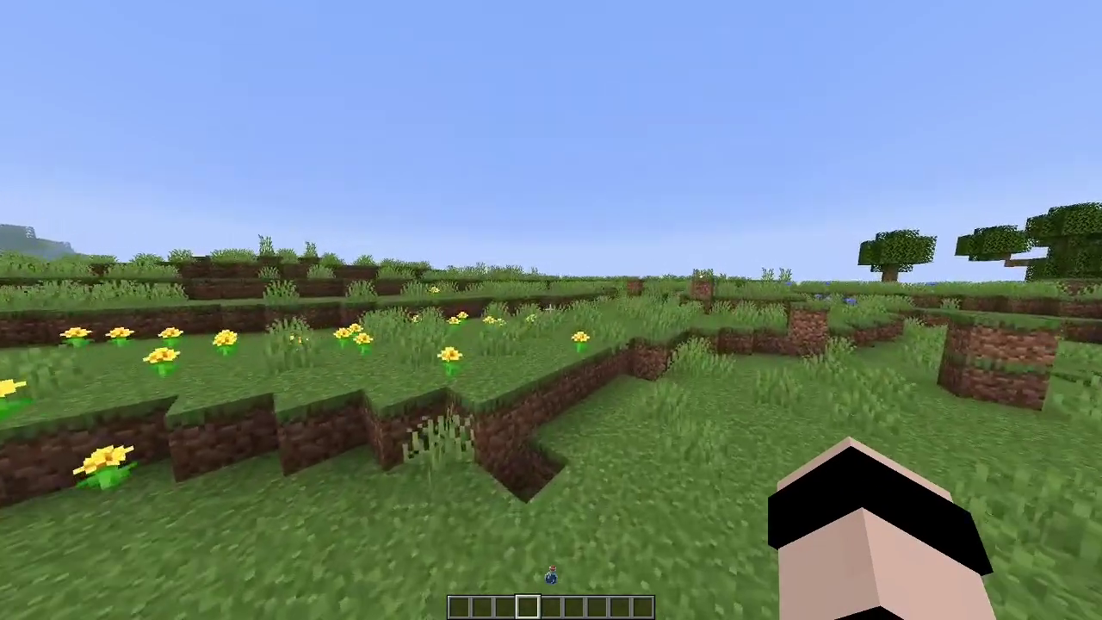
key(w)
key(space)
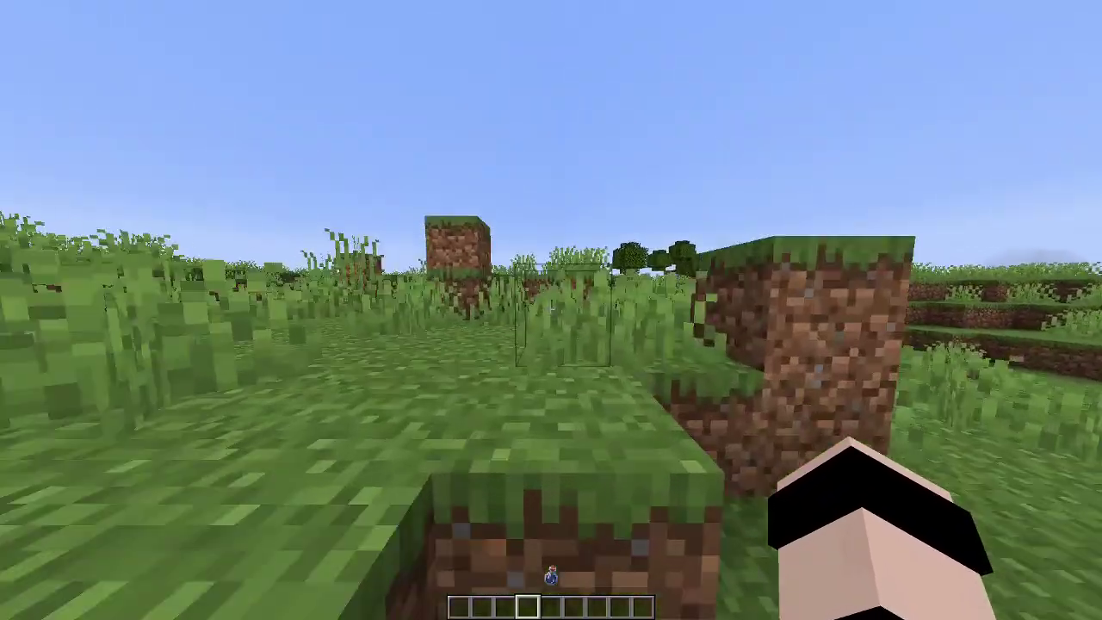
Jump ahead over the grass ledge and run straight along the raised grass path across the plain
key(w)
key(space)
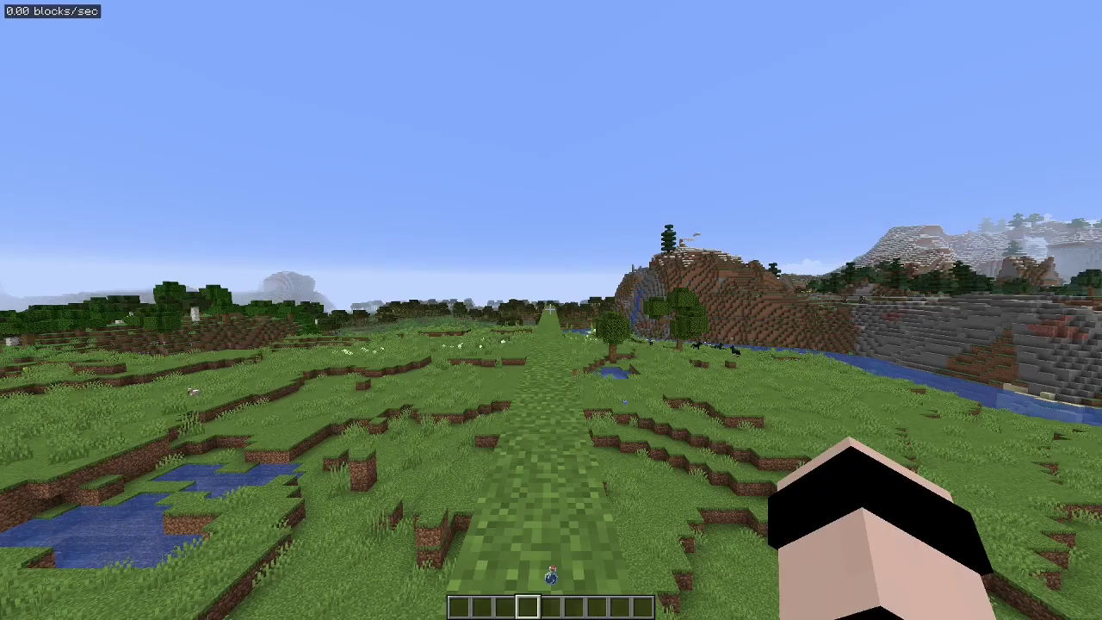
key(w)
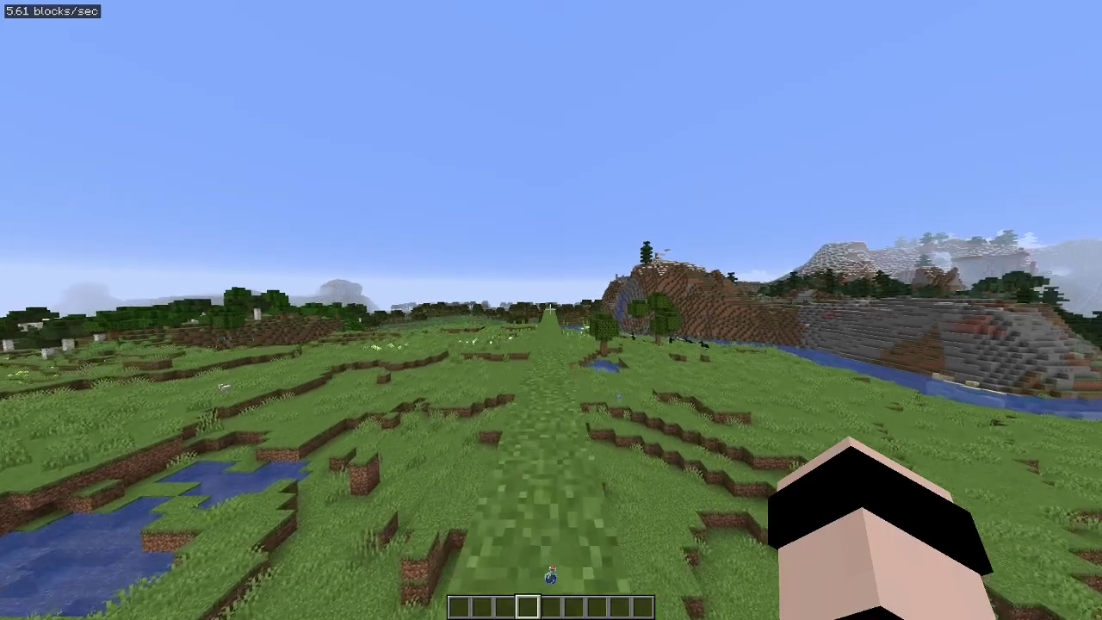
key(w)
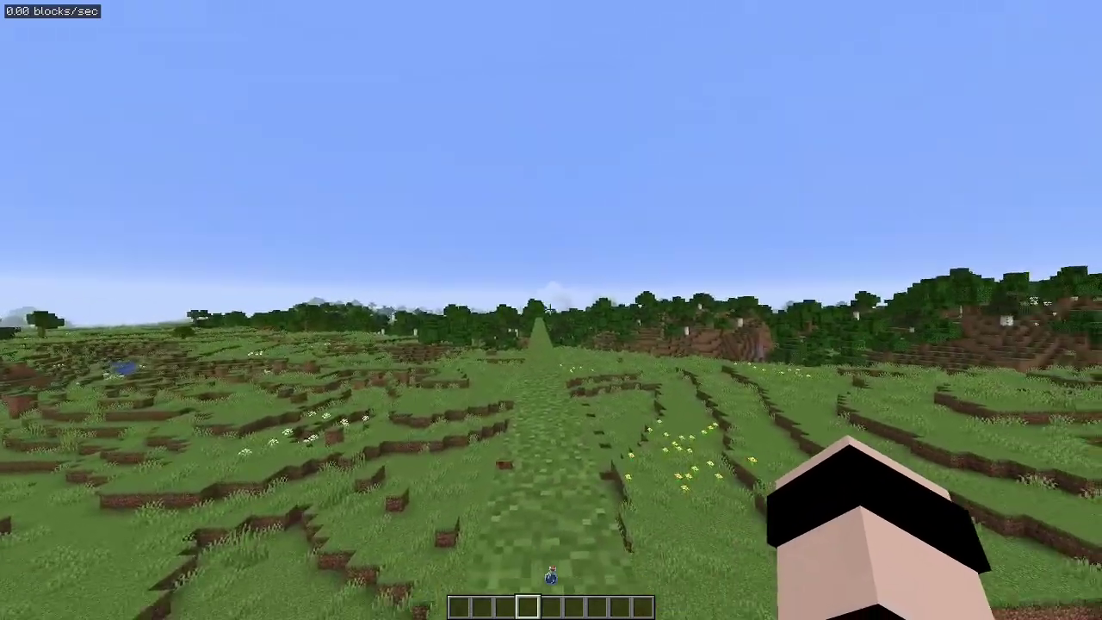
key(w)
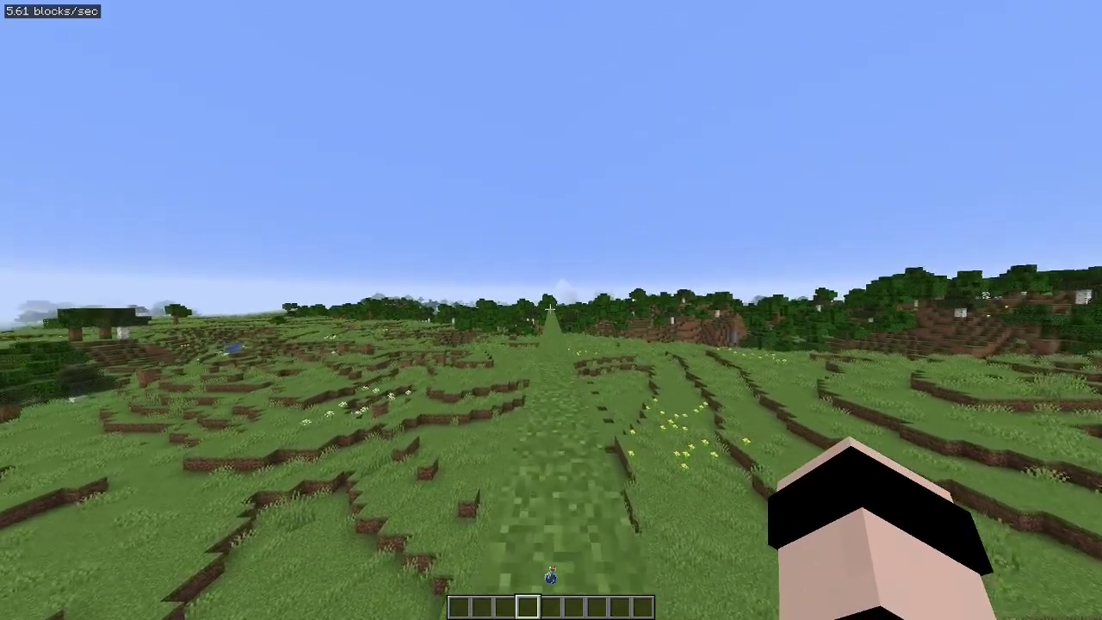
Run along the raised grass path again, including with the view turned diagonally away from the path, to compare movement speeds
key(w)
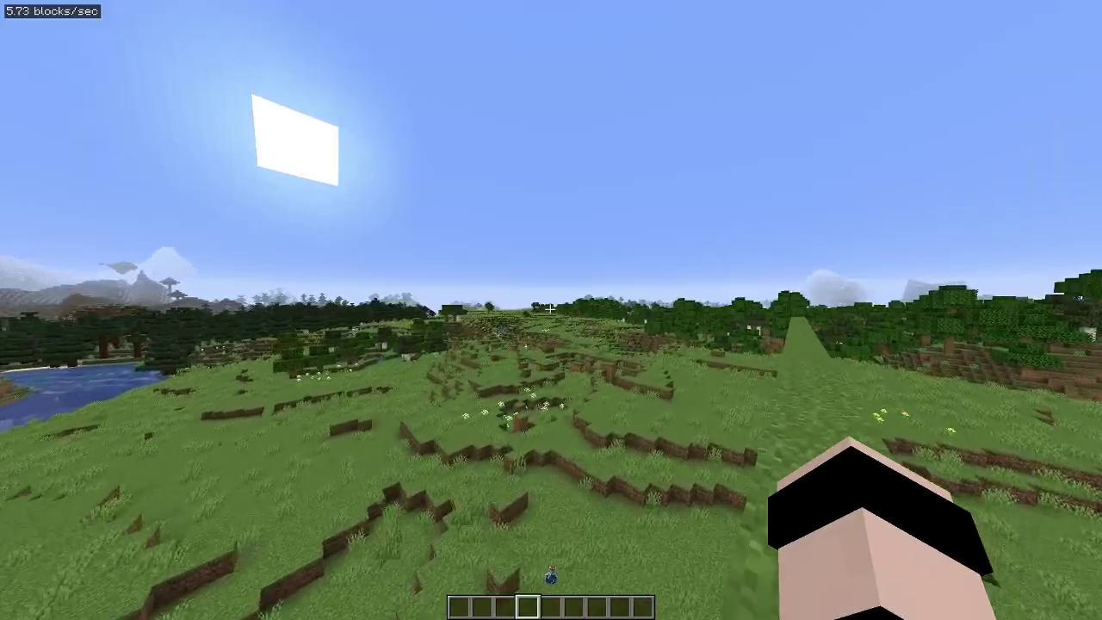
key(w)
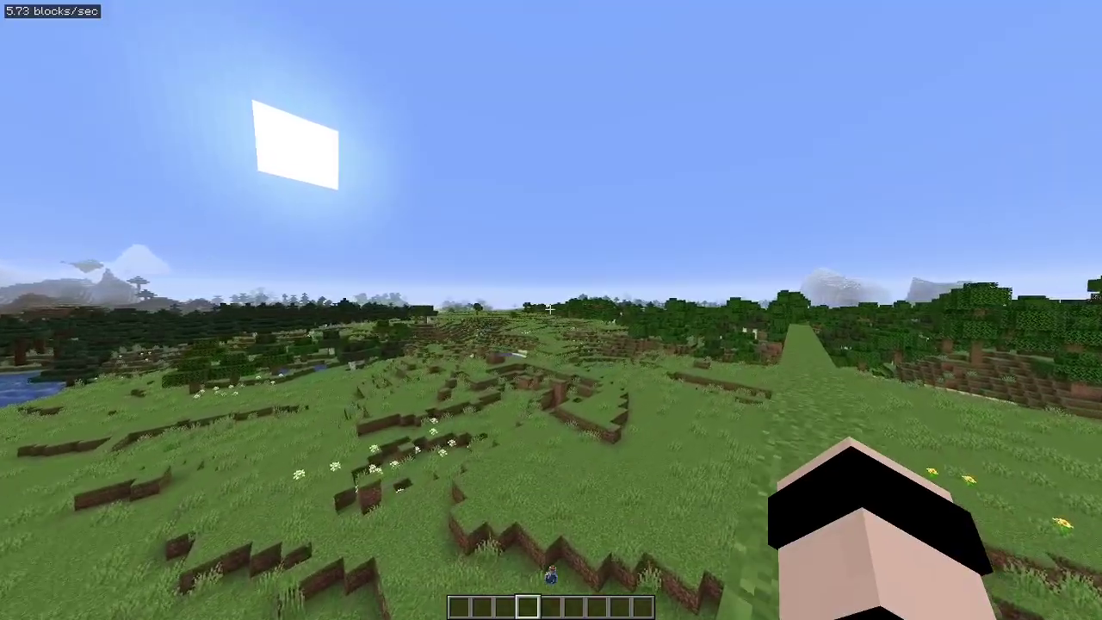
key(w)
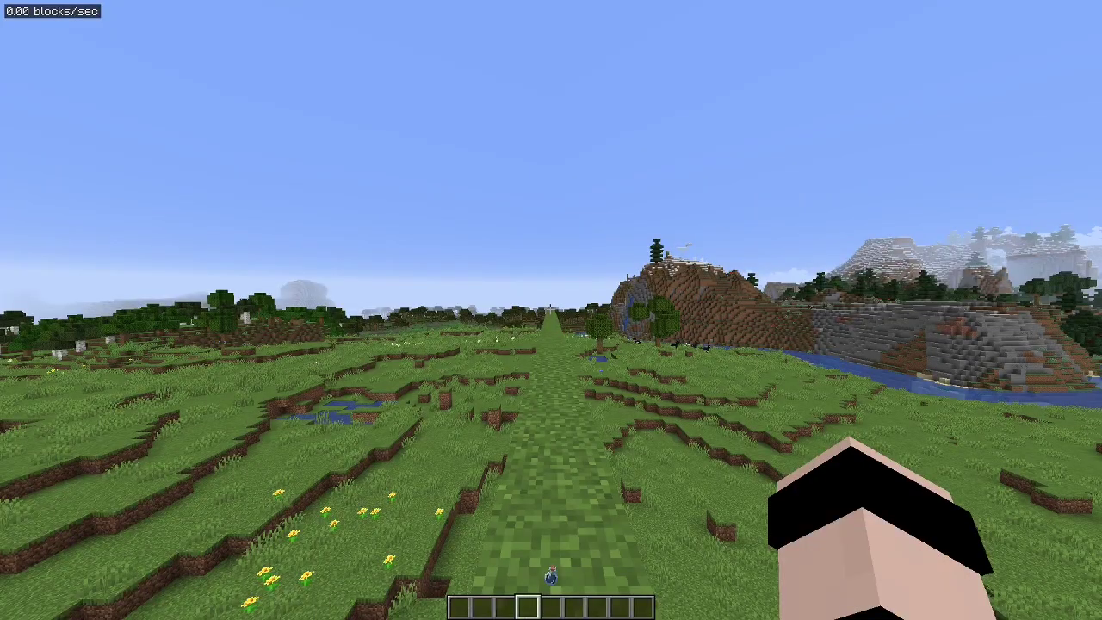
key(w)
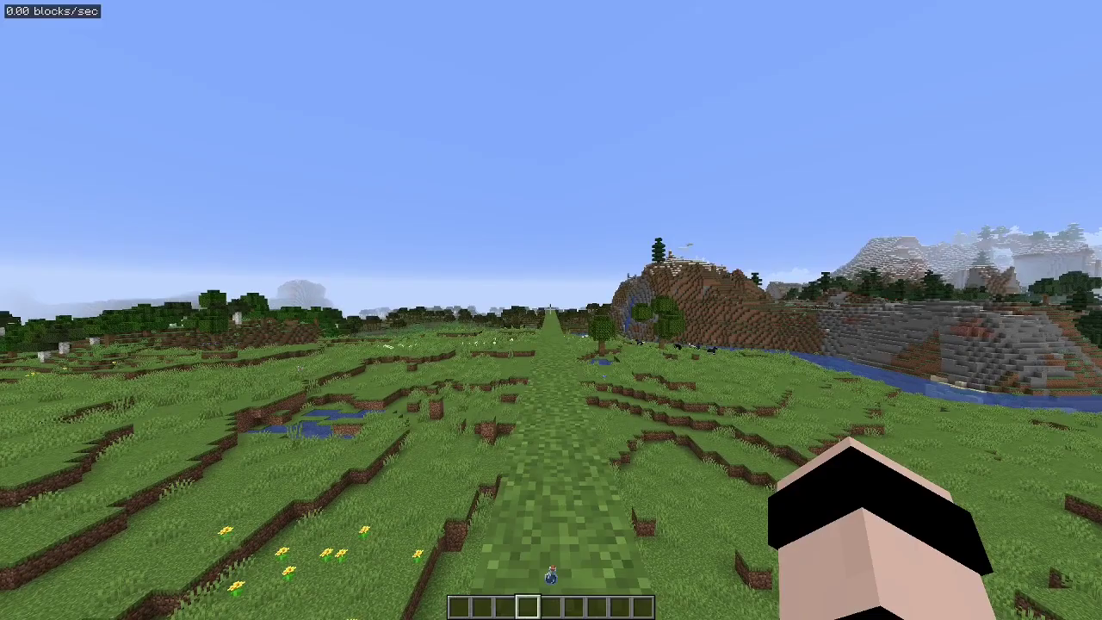
key(w)
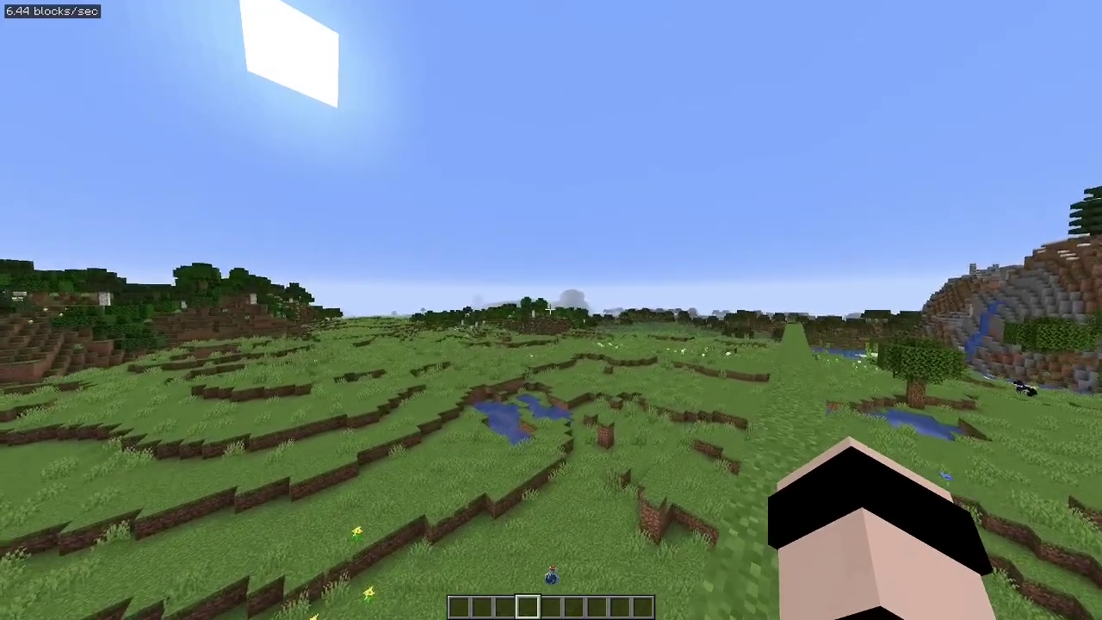
key(w)
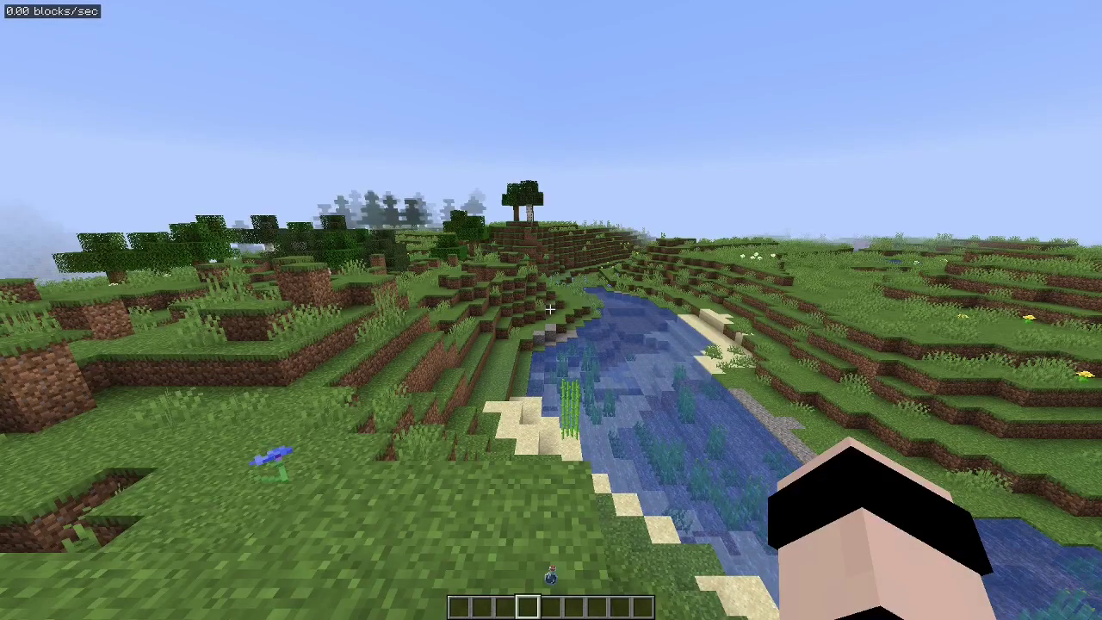
Freeze the game at tickrate 0, move the free camera over the riverside terrain, and restore the tickrate to 20
key(F8)
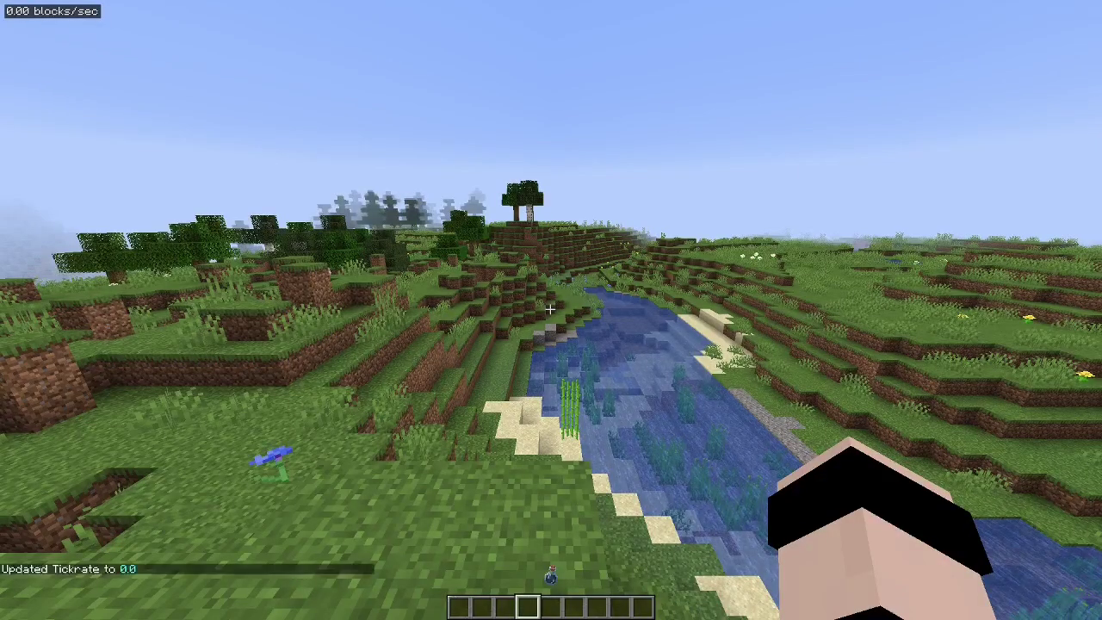
key(w)
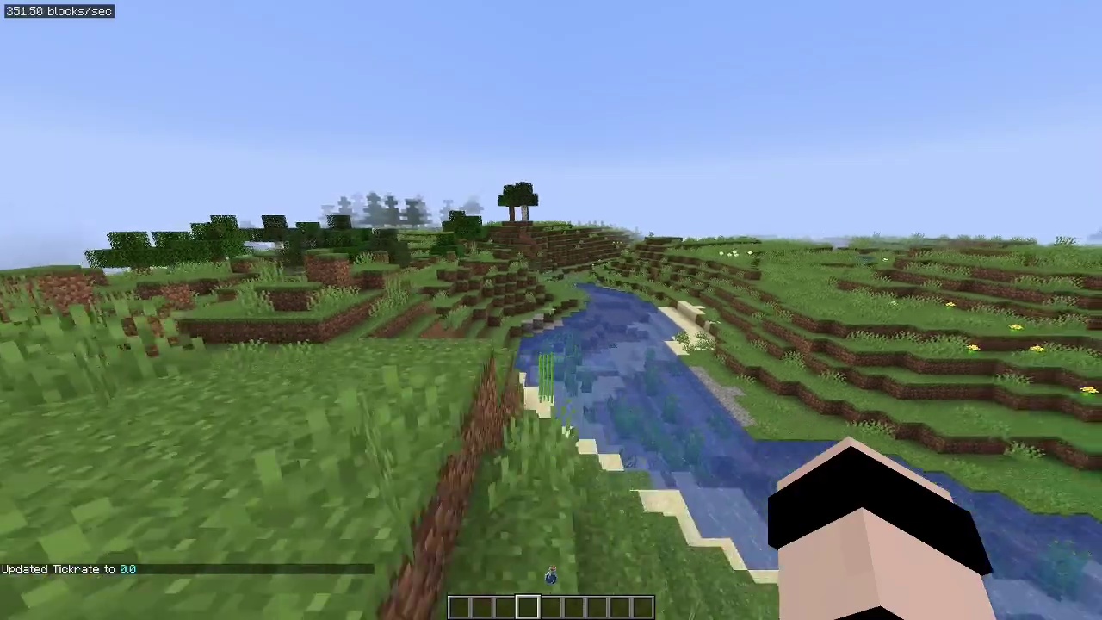
key(w)
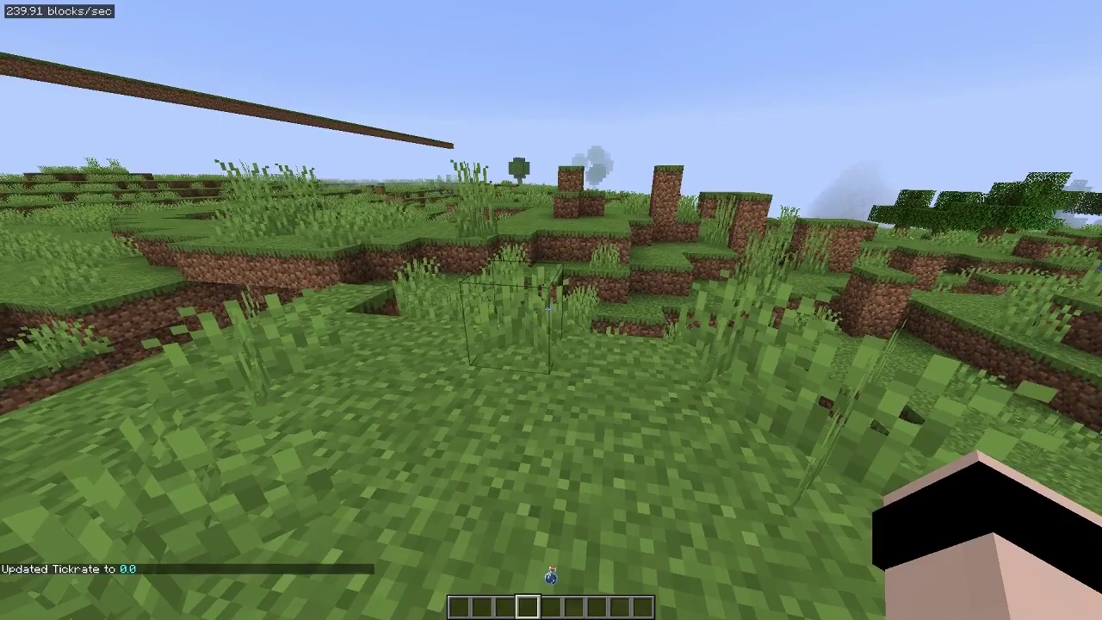
key(space)
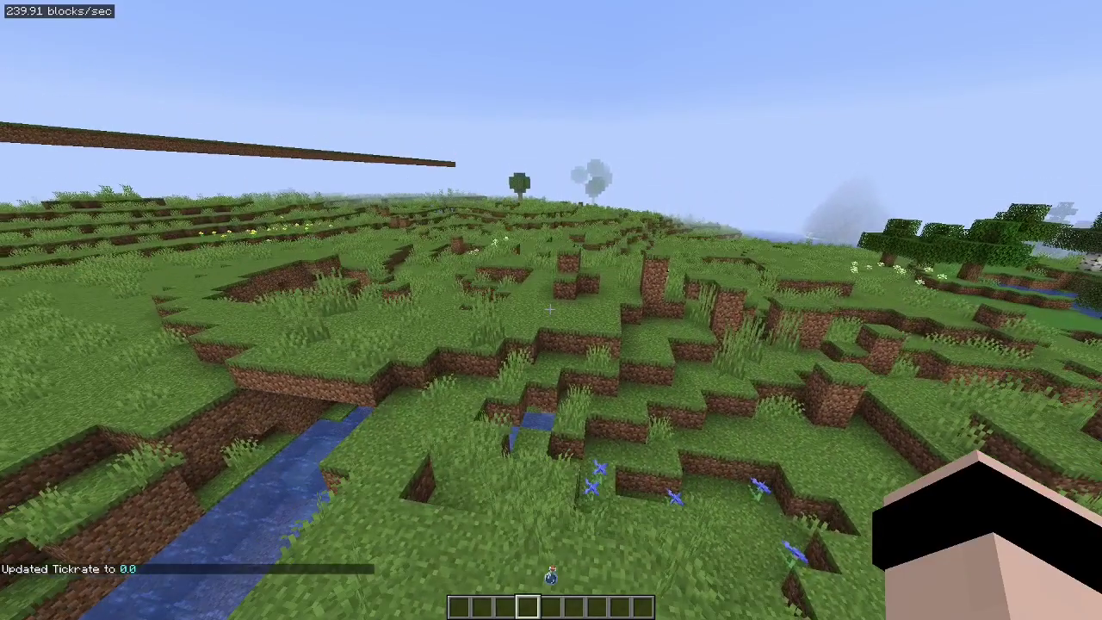
key(F8)
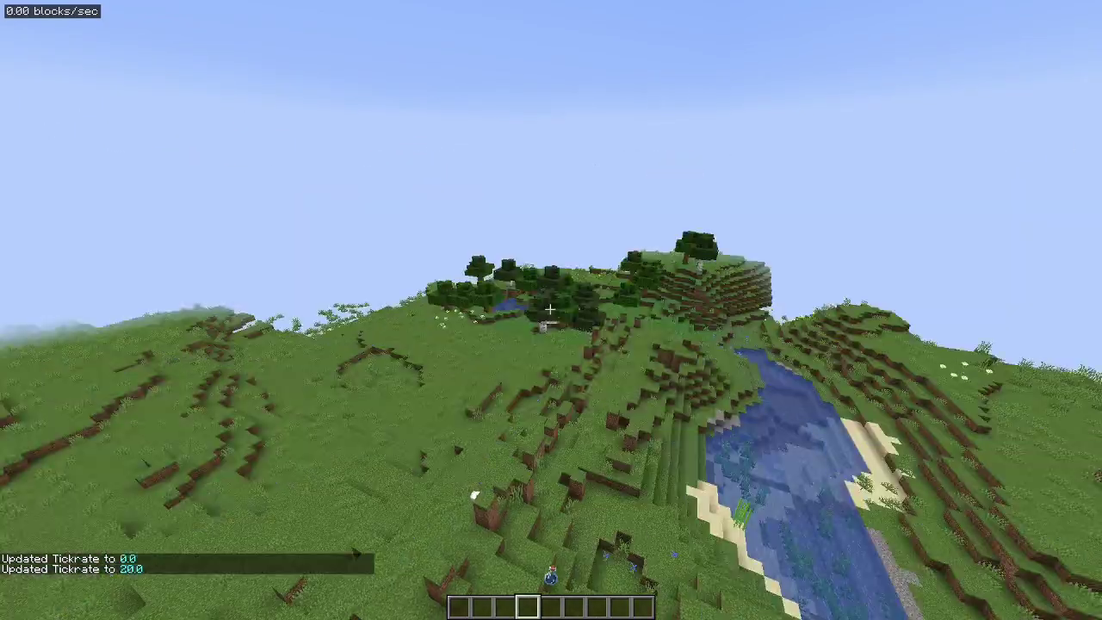
Sneak to the edge of the grass block above the river while looking down
key(w)
key(shift)
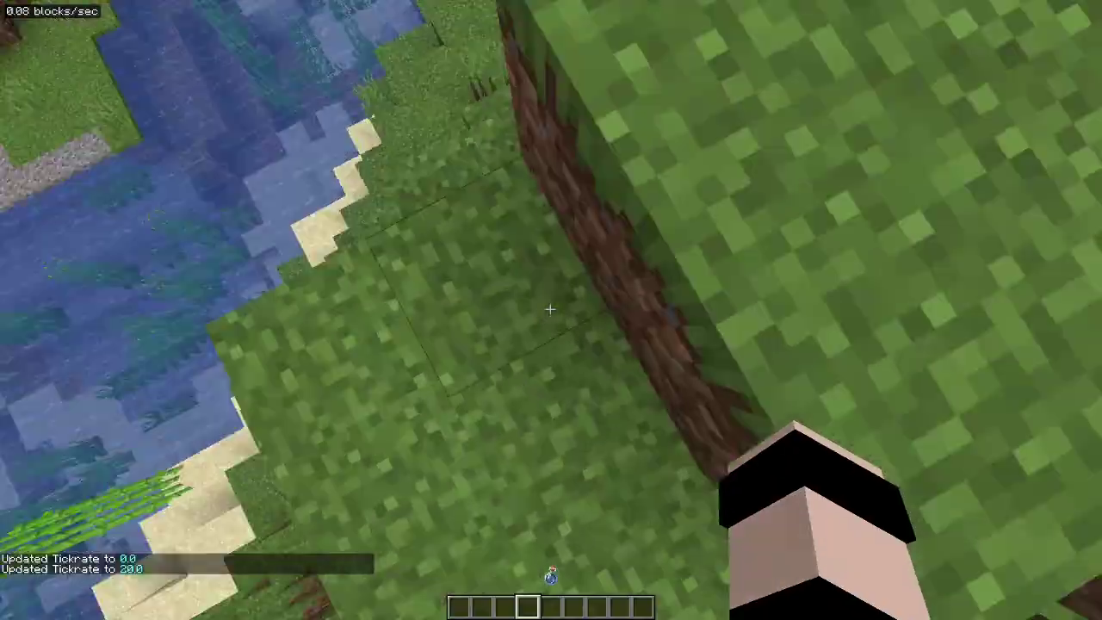
key(w)
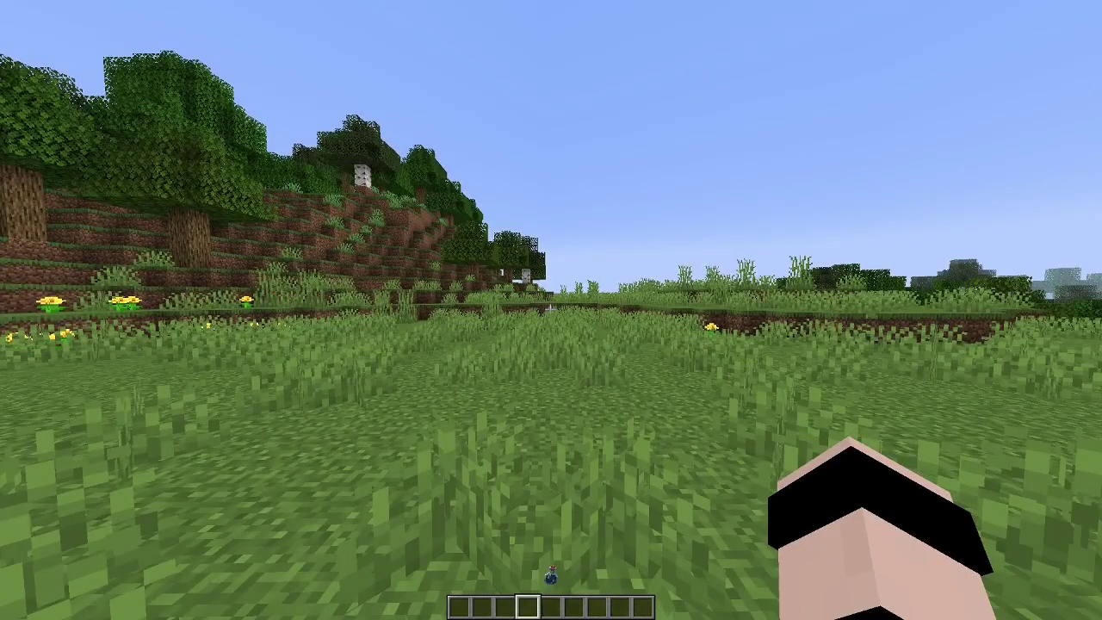
Sprint and jump across the grassy plain towards the yellow flowers below the wooded hillside
key(ctrl+w)
key(space)
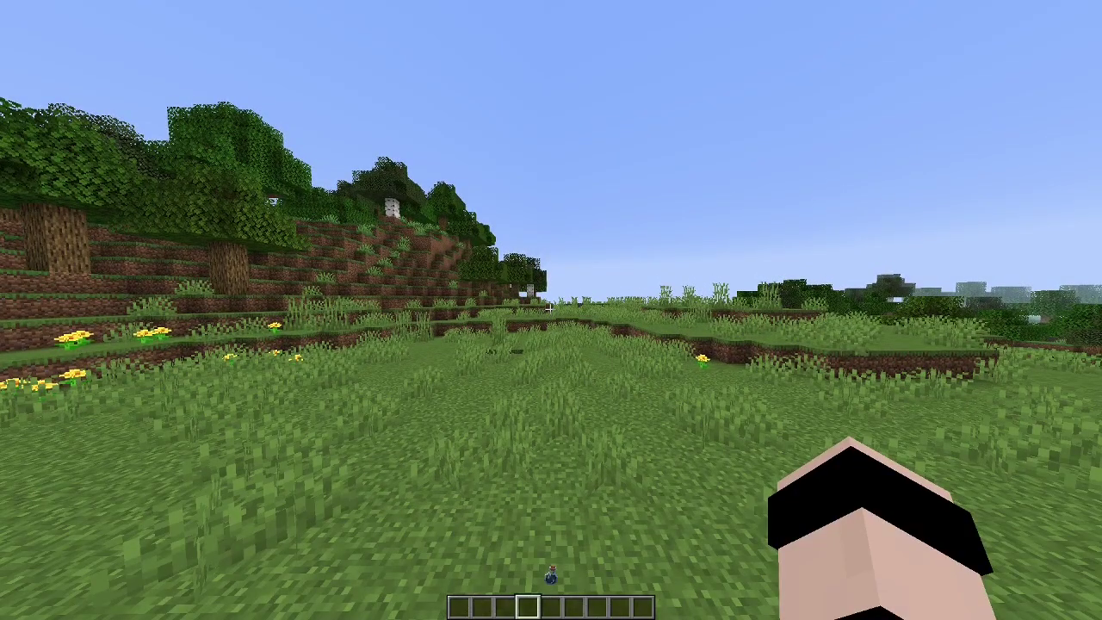
key(w)
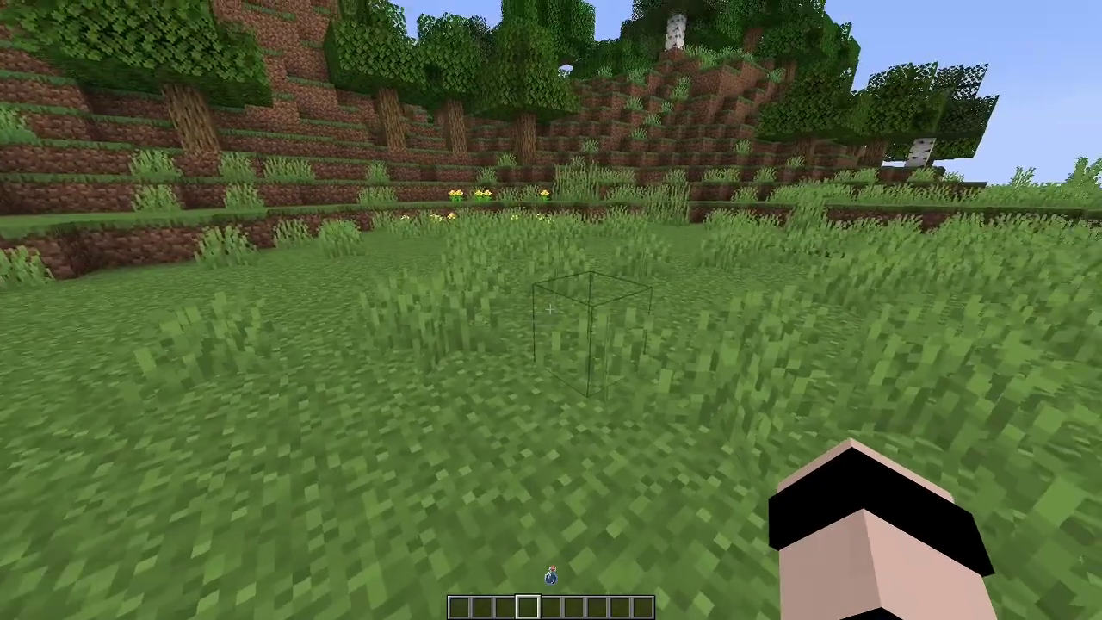
key(w)
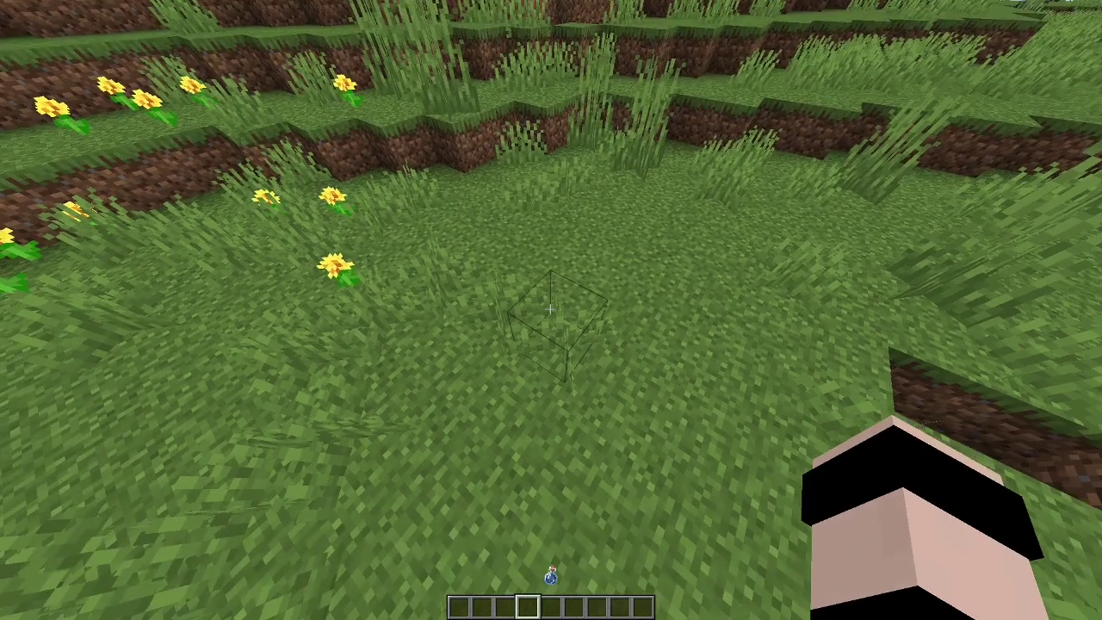